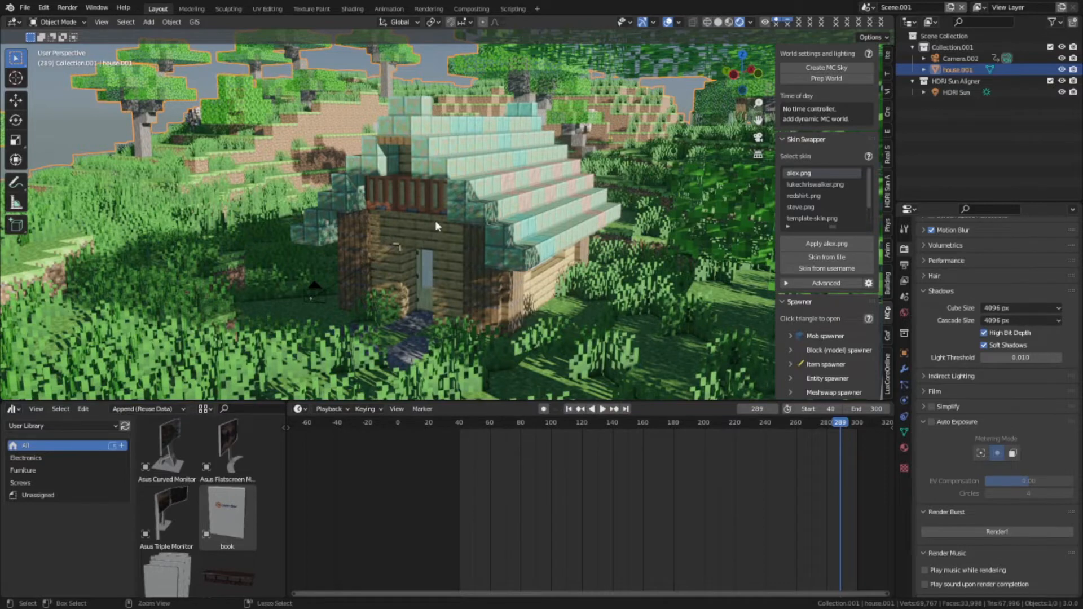
{"action": "key", "text": "ctrl+space"}
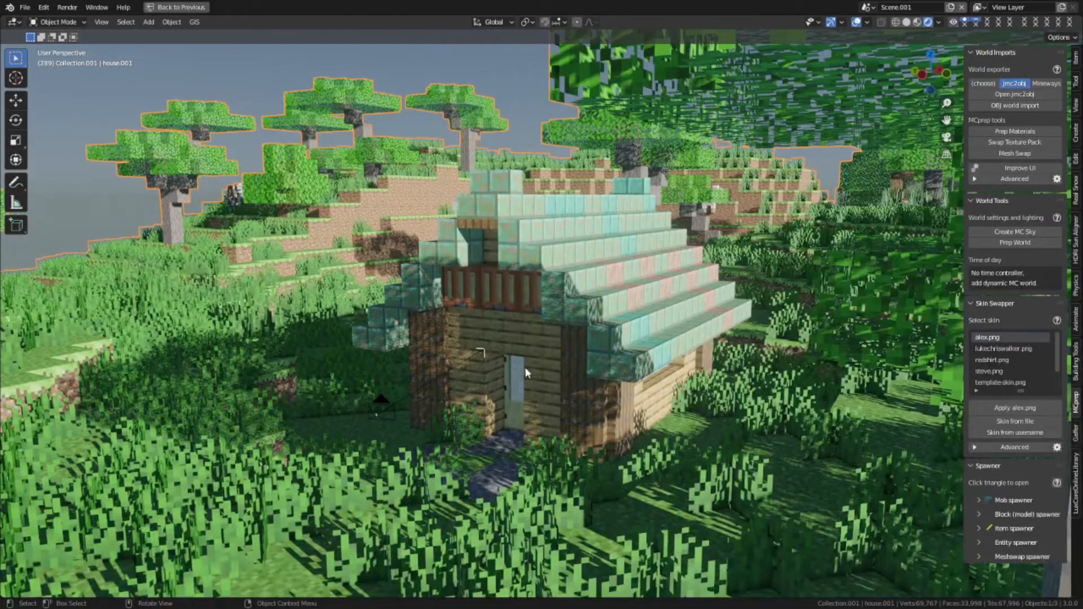
{"action": "middle_click_drag", "start_coordinate": [516, 329], "coordinate": [552, 376]}
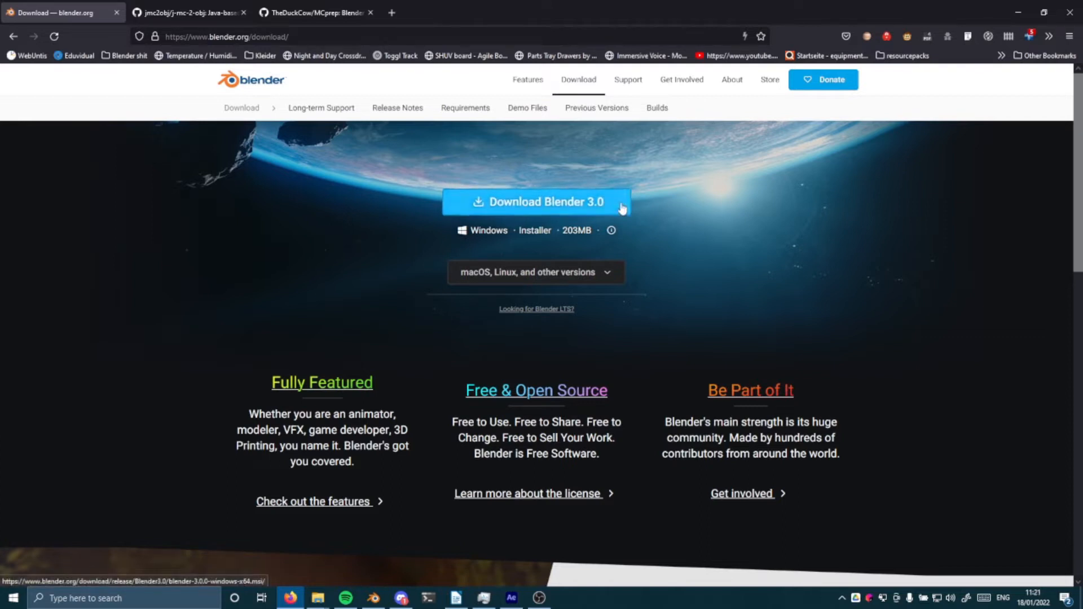
- Download JMc2Obj-116.jar from the Version 116 release of the jmc2obj/j-mc-2-obj GitHub repository
{"action": "key", "text": "ctrl+Tab"}
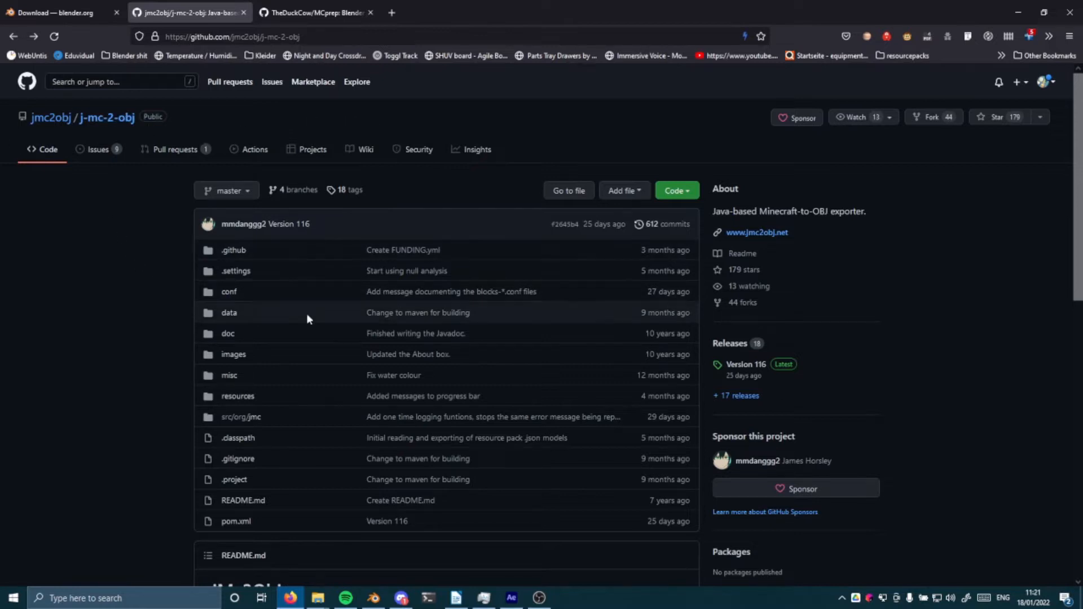
{"action": "left_click", "coordinate": [758, 367]}
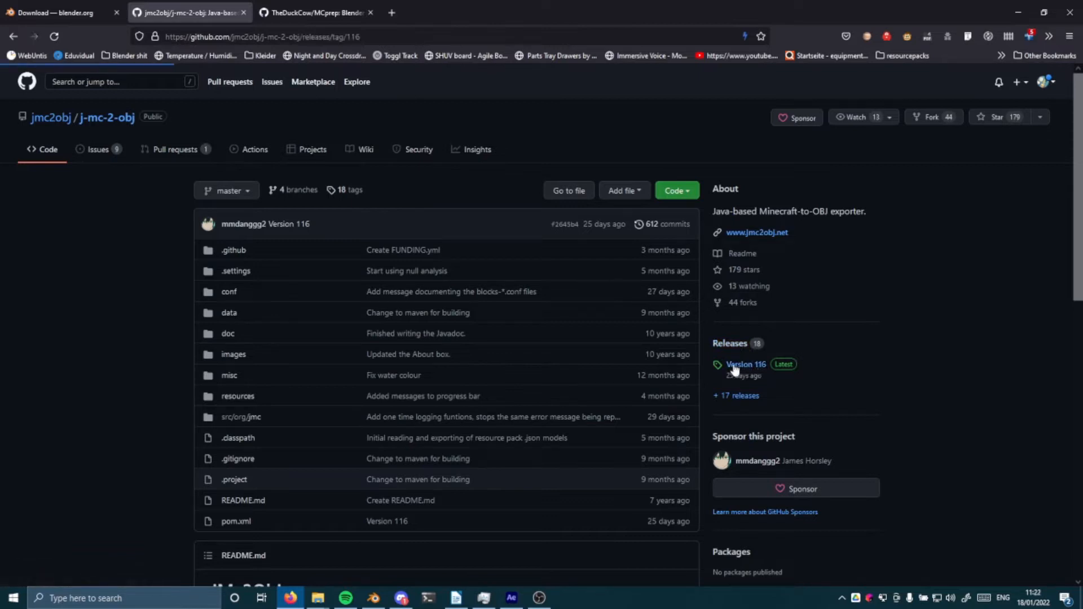
{"action": "scroll", "coordinate": [375, 271], "scroll_direction": "down", "scroll_amount": 1}
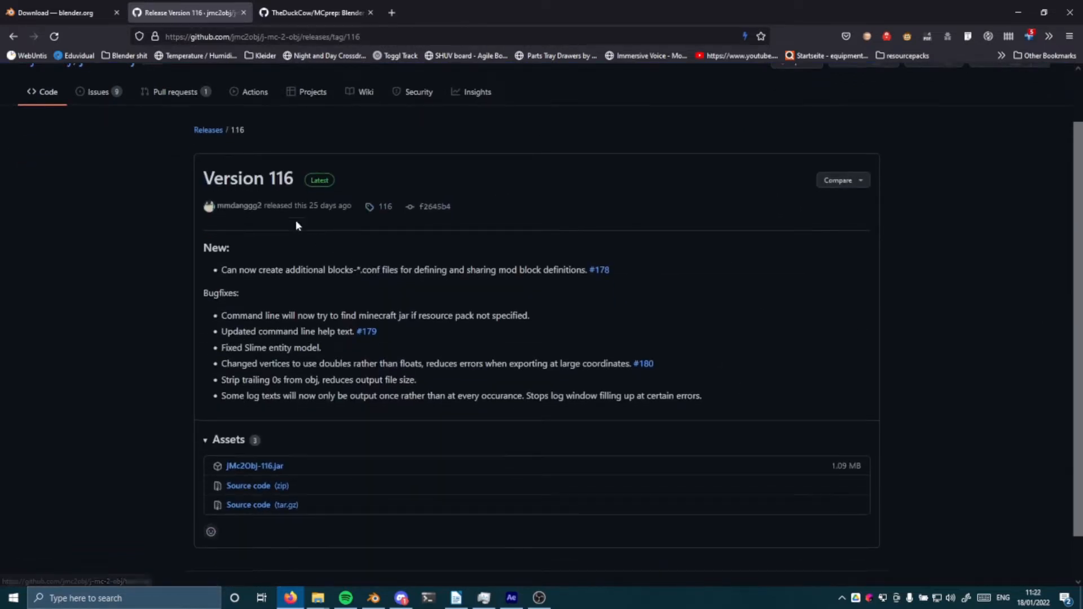
{"action": "left_click", "coordinate": [250, 467]}
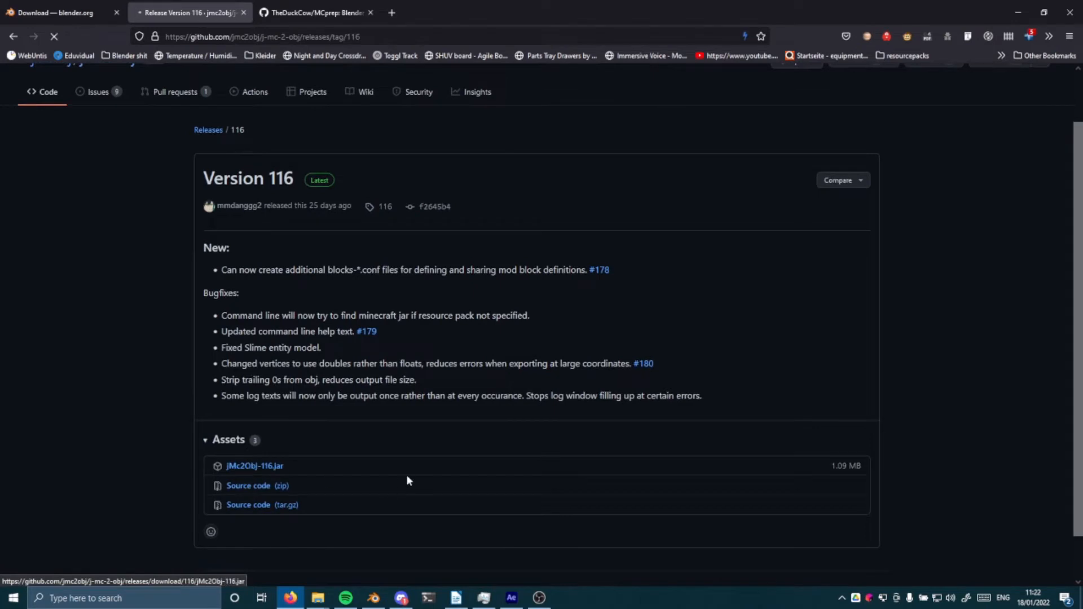
- Download MCprep_addon_v3.3.0.zip from the latest release of the TheDuckCow/MCprep GitHub repository
{"action": "key", "text": "ctrl+Tab"}
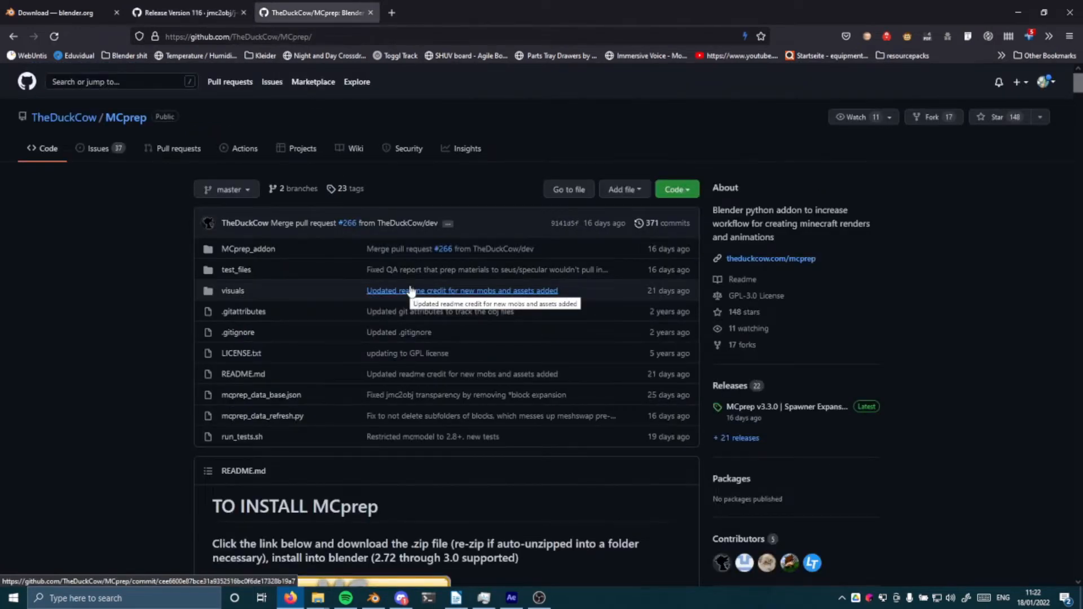
{"action": "left_click", "coordinate": [770, 408]}
{"action": "scroll", "coordinate": [671, 395], "scroll_direction": "down", "scroll_amount": 10}
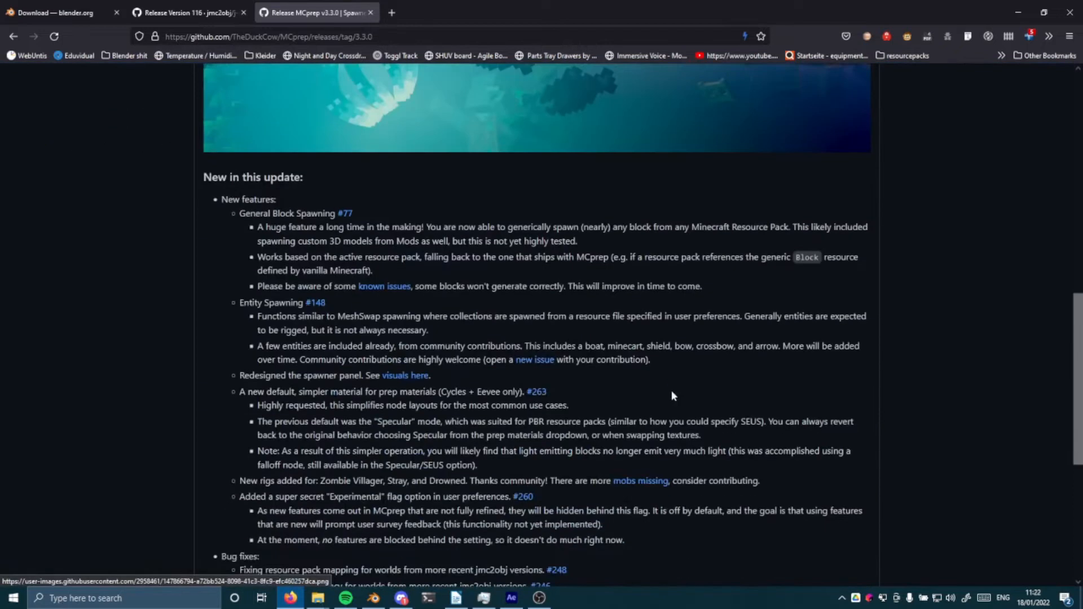
{"action": "scroll", "coordinate": [671, 390], "scroll_direction": "down", "scroll_amount": 5}
{"action": "scroll", "coordinate": [666, 385], "scroll_direction": "up", "scroll_amount": 10}
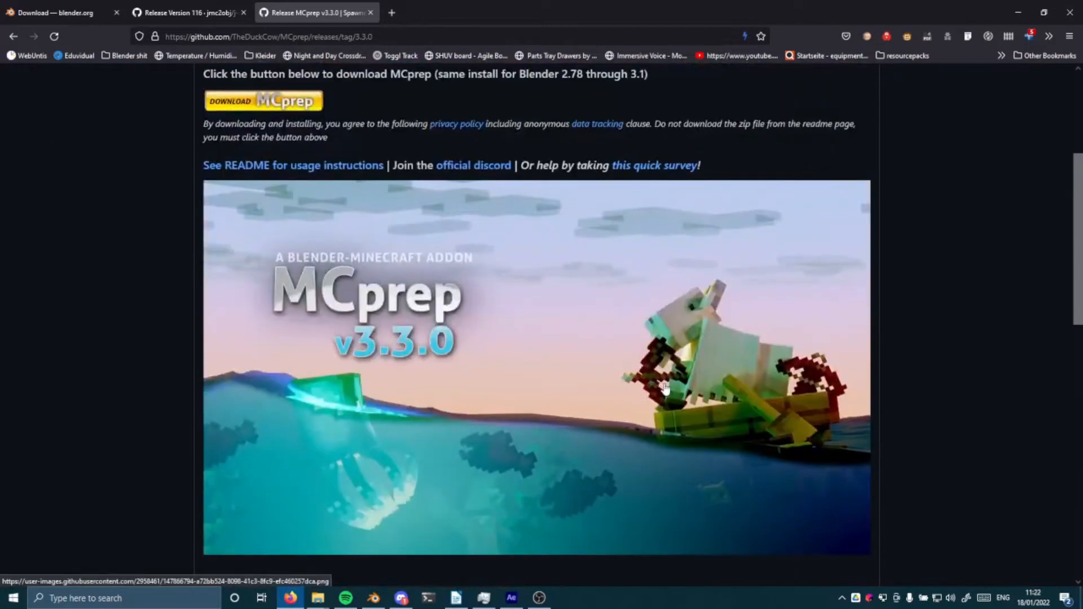
{"action": "scroll", "coordinate": [664, 387], "scroll_direction": "up", "scroll_amount": 4}
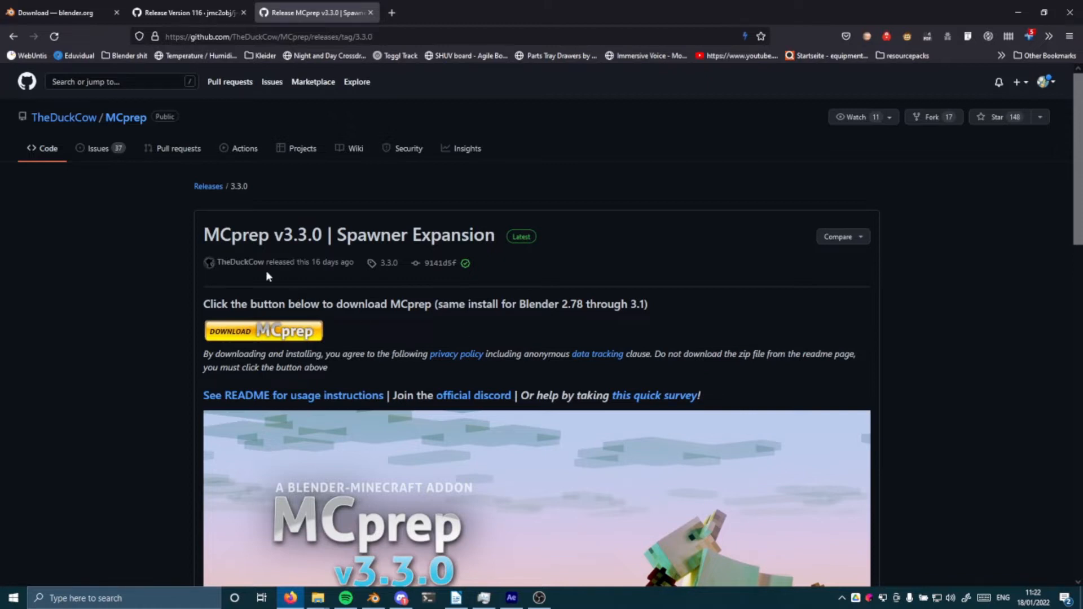
{"action": "key", "text": "alt+Left"}
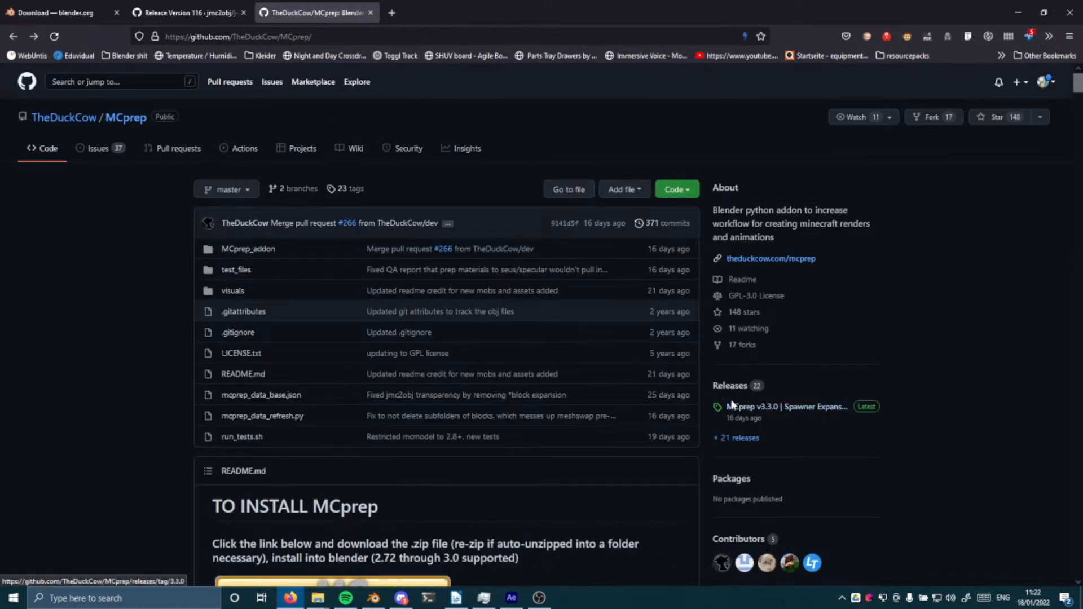
{"action": "left_click", "coordinate": [757, 407]}
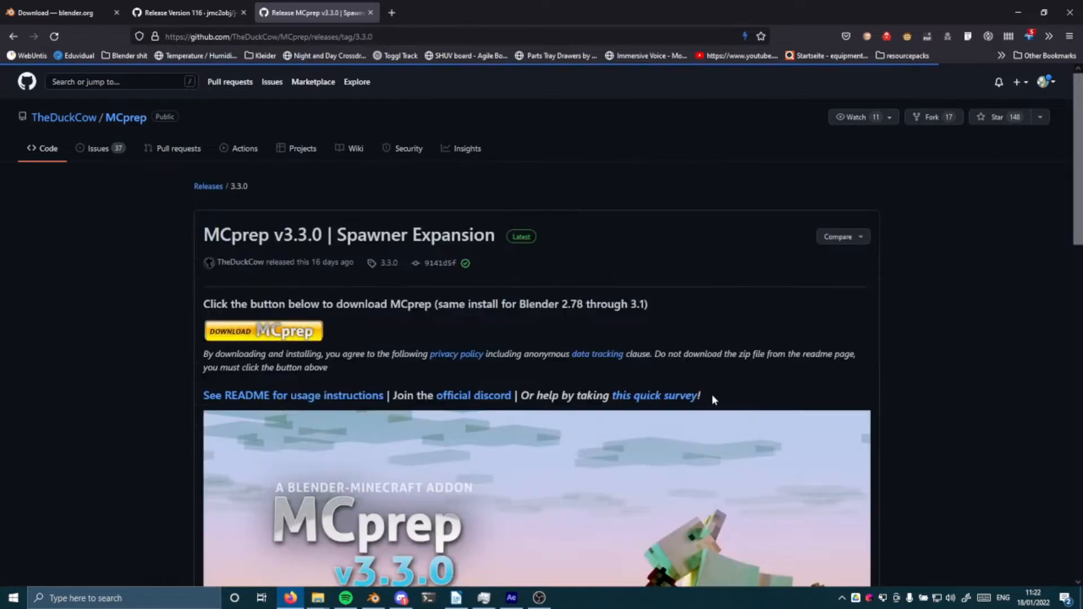
{"action": "scroll", "coordinate": [711, 394], "scroll_direction": "down", "scroll_amount": 10}
{"action": "scroll", "coordinate": [588, 260], "scroll_direction": "down", "scroll_amount": 5}
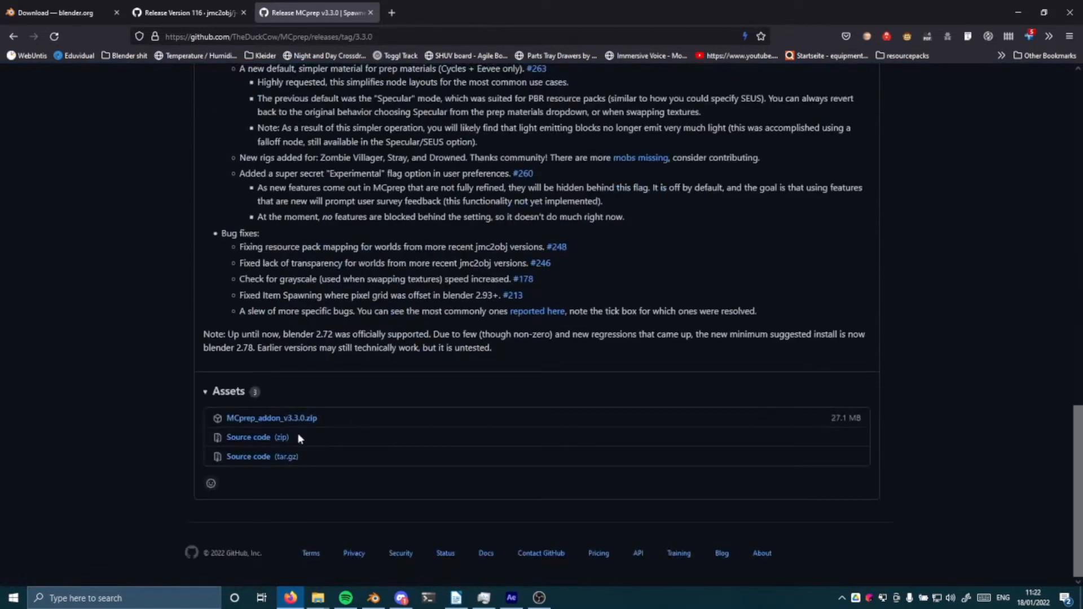
{"action": "left_click", "coordinate": [248, 424]}
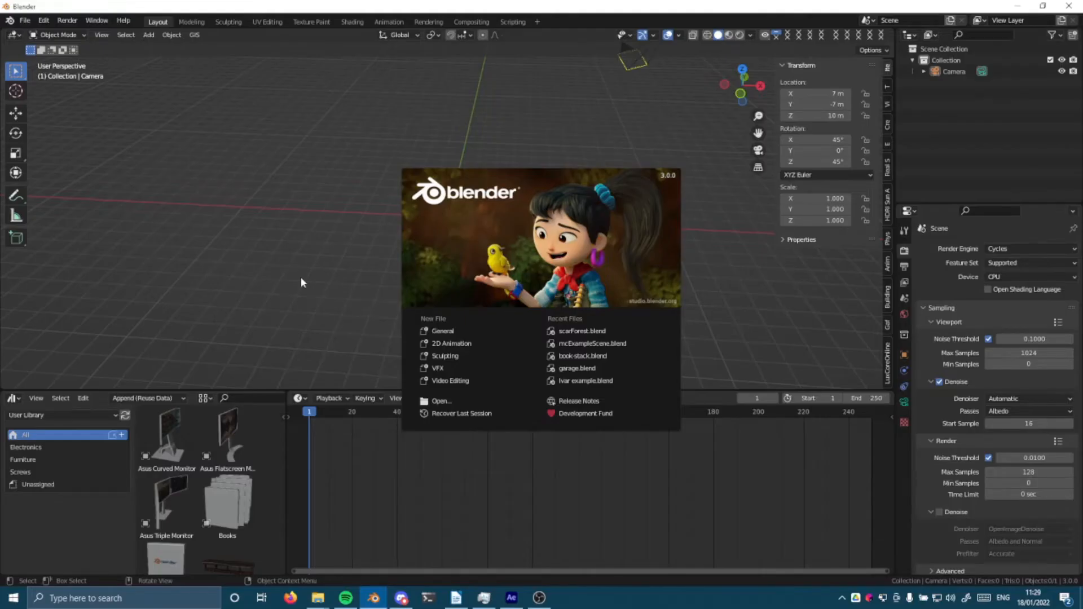
- Install MCprep_addon_v3.3.0.zip from the Compressed folder in Downloads as a Blender add-on and enable it
{"action": "left_click", "coordinate": [39, 18]}
{"action": "left_click", "coordinate": [39, 18]}
{"action": "left_click", "coordinate": [89, 175]}
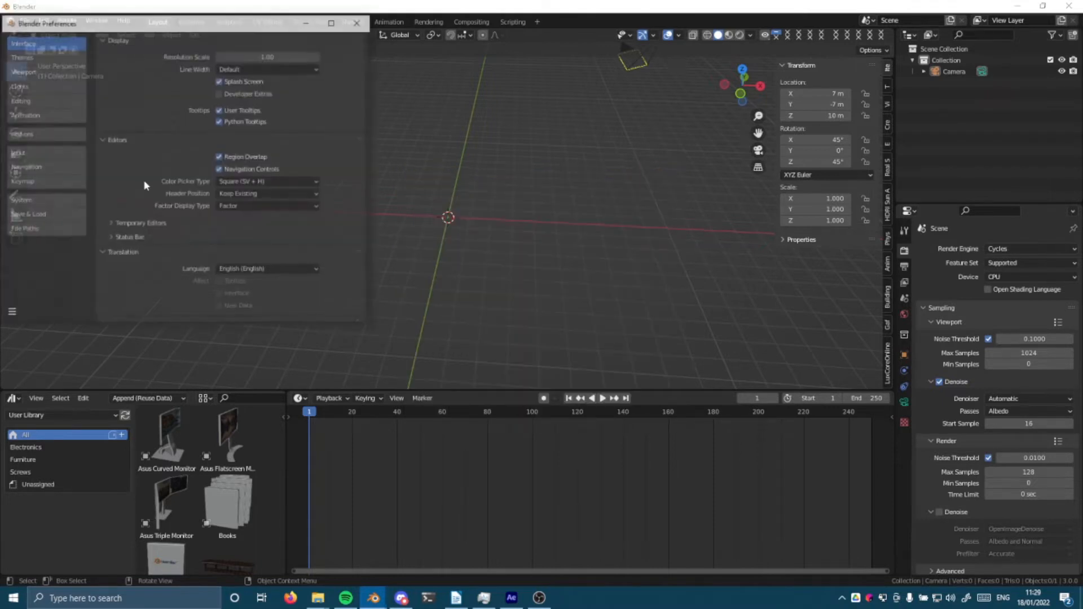
{"action": "left_click", "coordinate": [23, 134]}
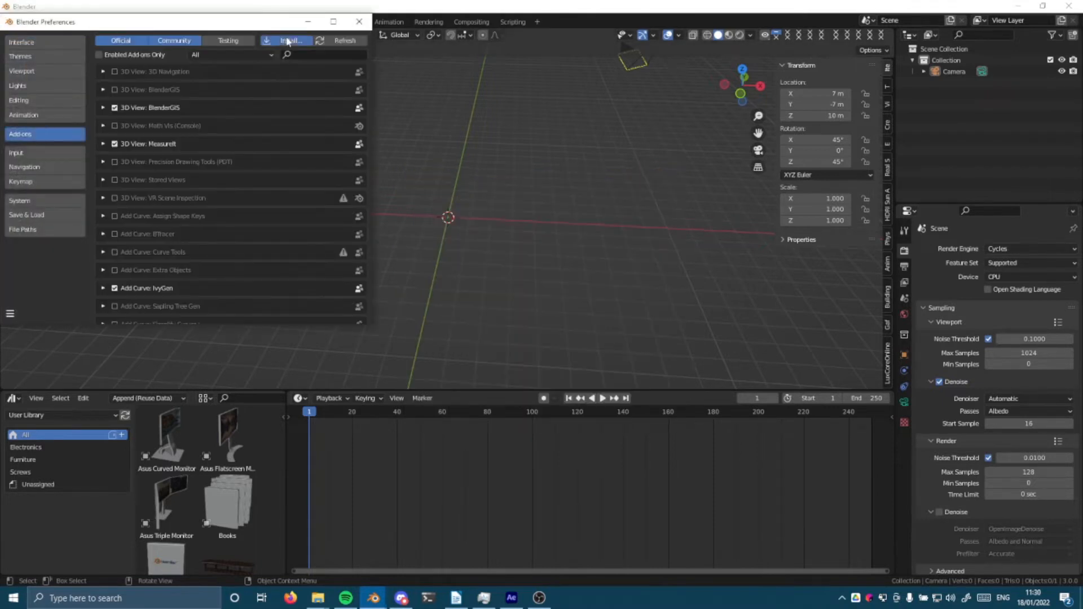
{"action": "left_click", "coordinate": [287, 41]}
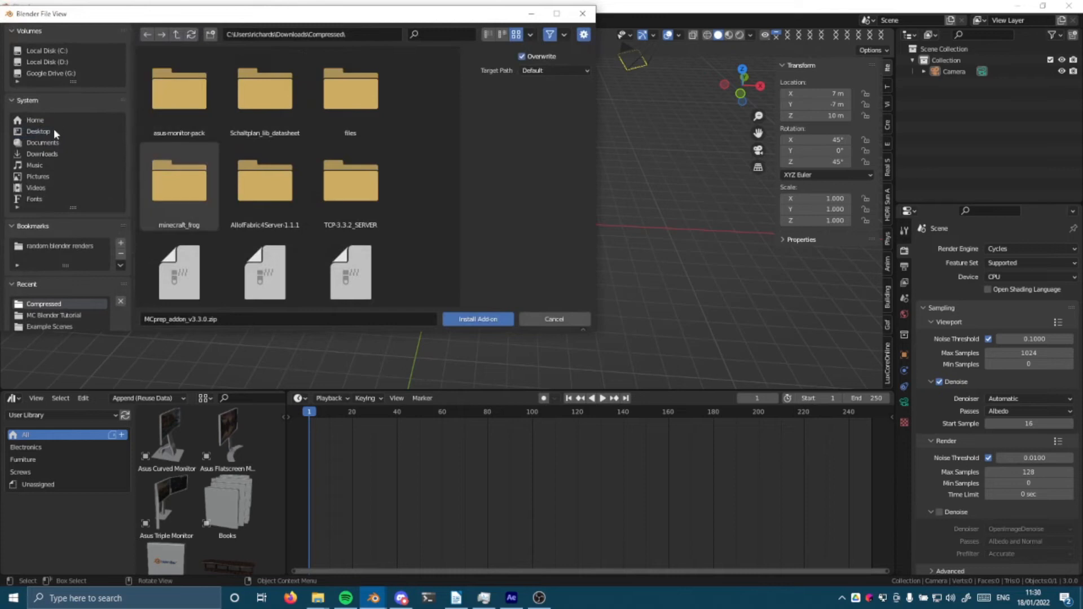
{"action": "left_click", "coordinate": [50, 152]}
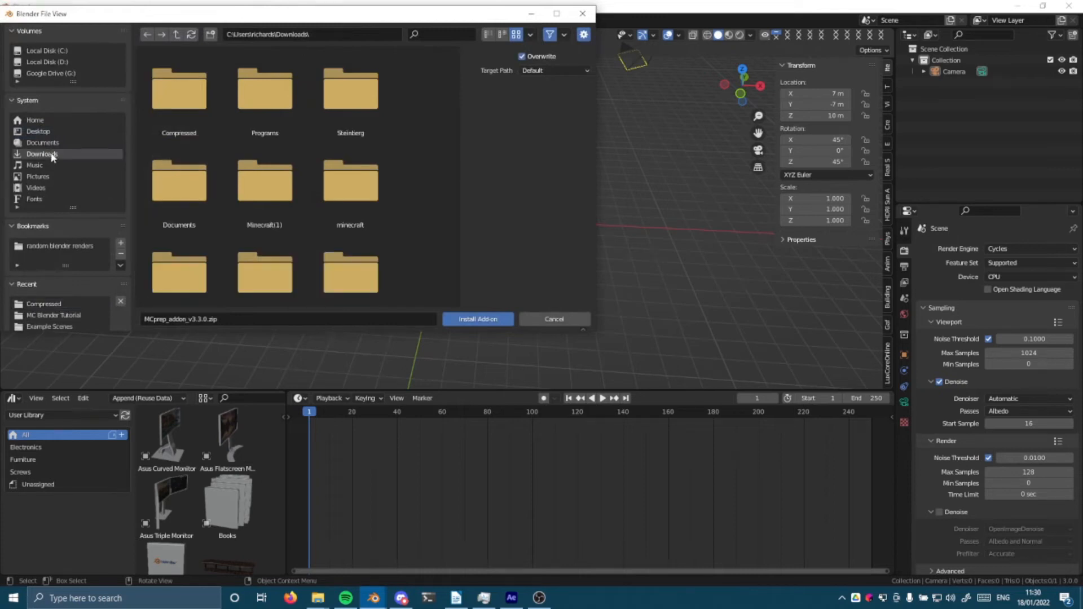
{"action": "double_click", "coordinate": [175, 121]}
{"action": "scroll", "coordinate": [189, 171], "scroll_direction": "down", "scroll_amount": 3}
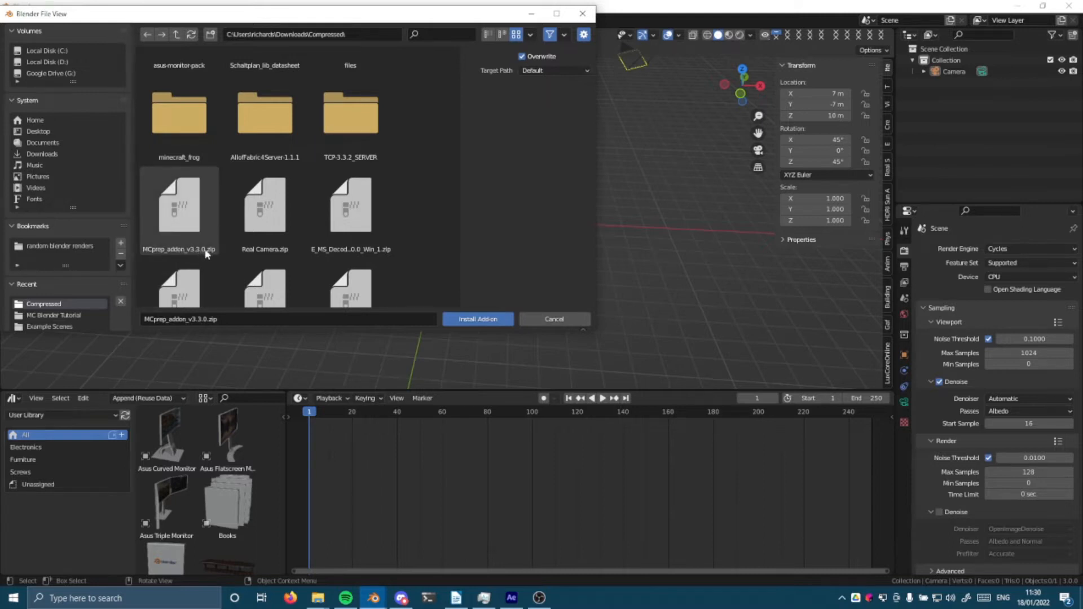
{"action": "double_click", "coordinate": [203, 208]}
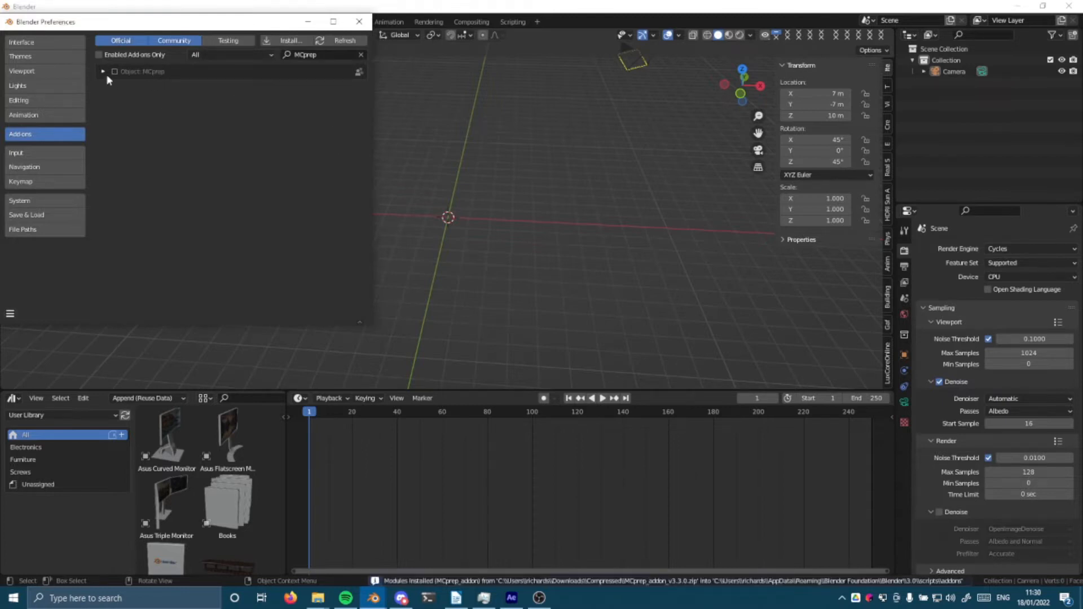
{"action": "left_click", "coordinate": [114, 71]}
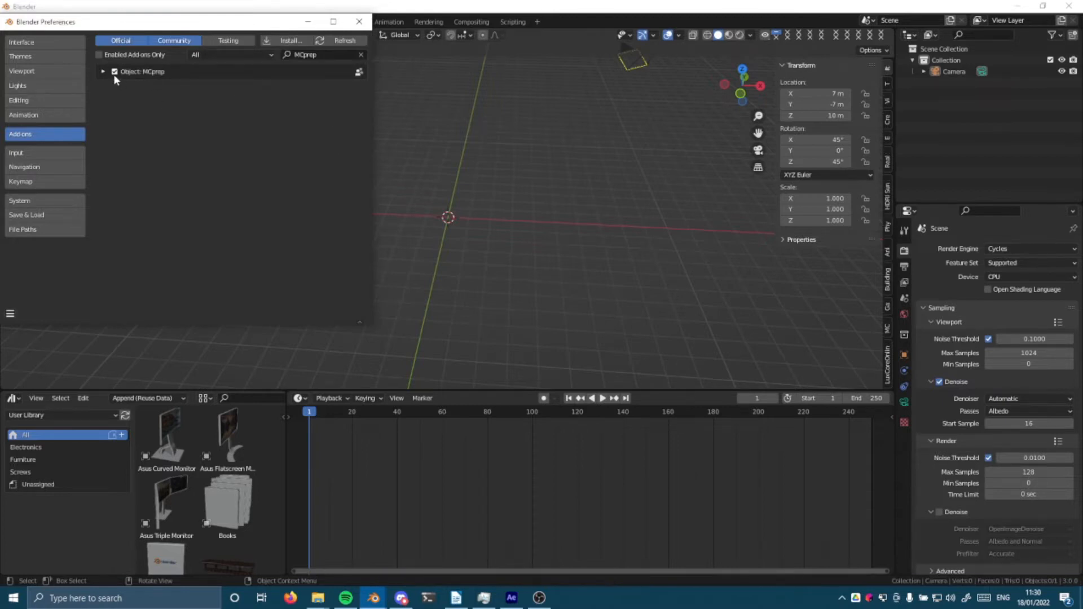
{"action": "left_click", "coordinate": [105, 72]}
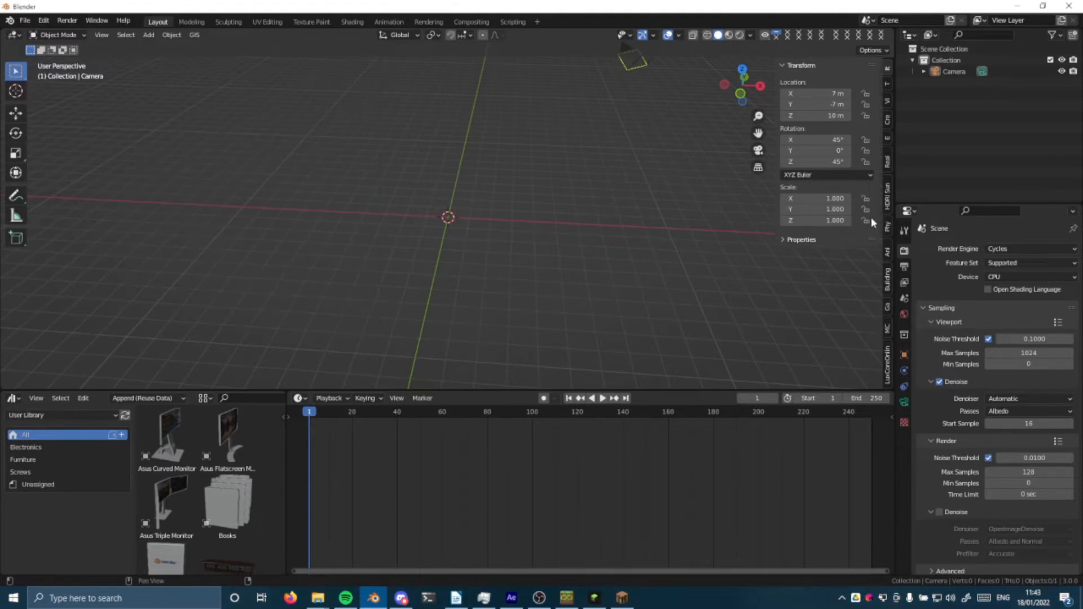
- Show the MCprep tools in the 3D viewport and look through the world import, skin and spawner options
{"action": "left_click", "coordinate": [887, 327]}
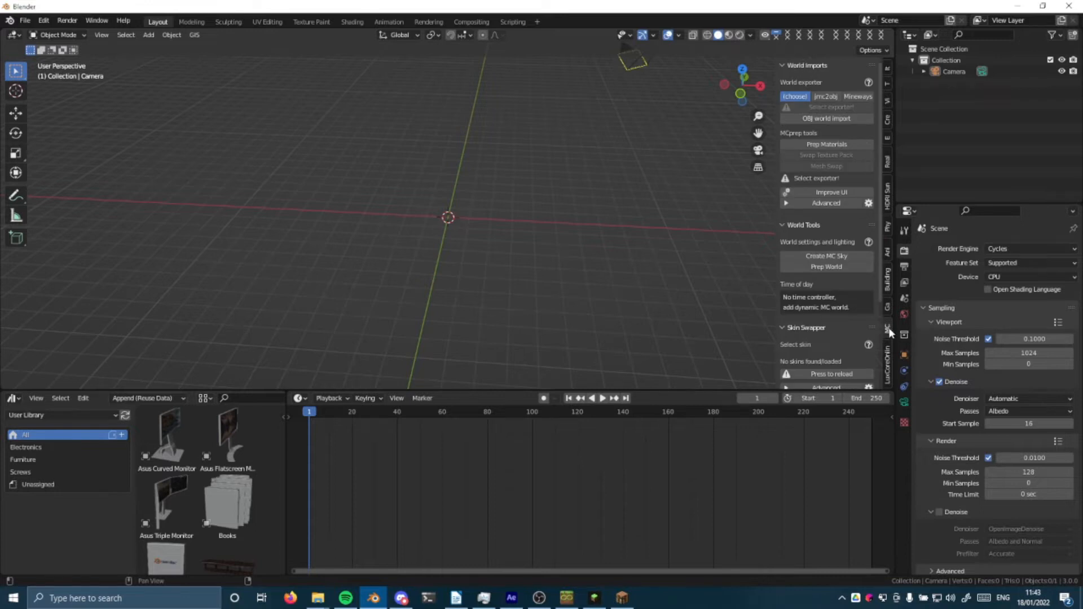
{"action": "scroll", "coordinate": [852, 270], "scroll_direction": "down", "scroll_amount": 5}
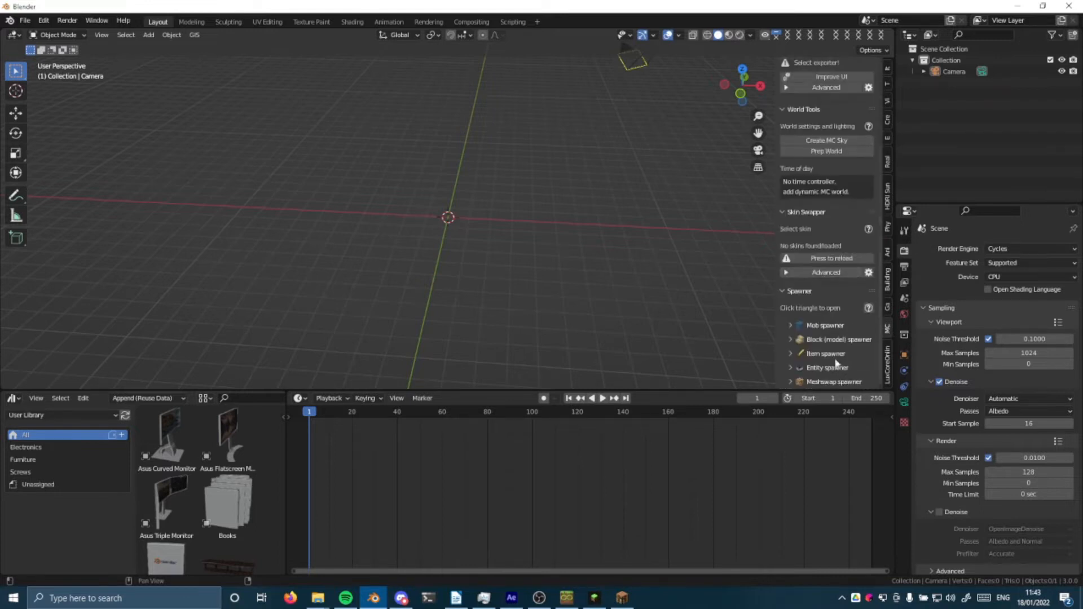
{"action": "scroll", "coordinate": [810, 313], "scroll_direction": "up", "scroll_amount": 5}
{"action": "middle_click_drag", "start_coordinate": [605, 264], "coordinate": [550, 276]}
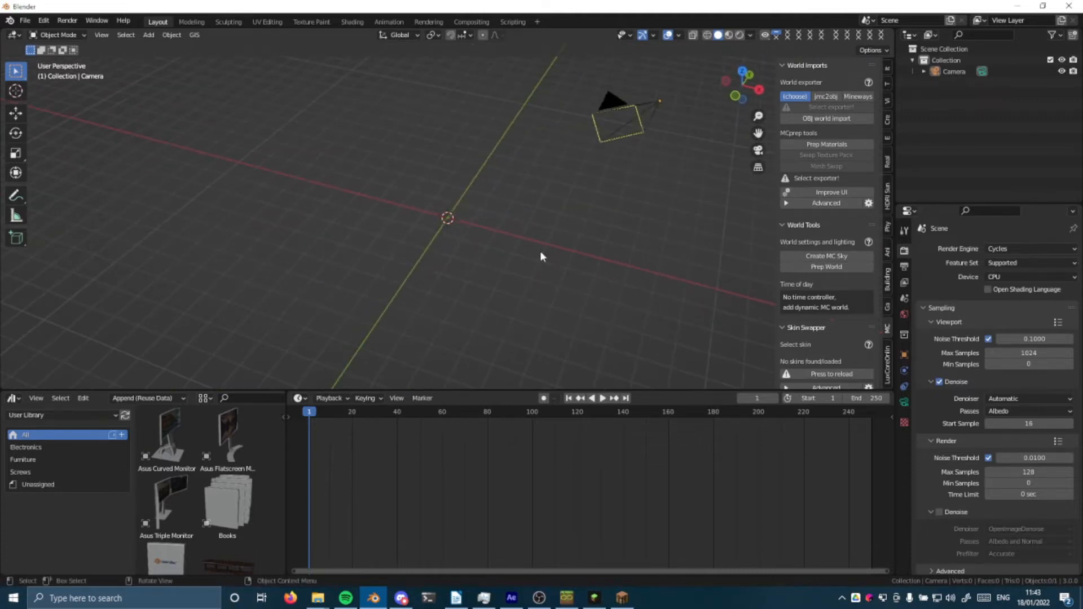
- Switch to Minecraft and open the world folder of the singleplayer world Intro house from its edit screen
{"action": "left_click", "coordinate": [621, 597]}
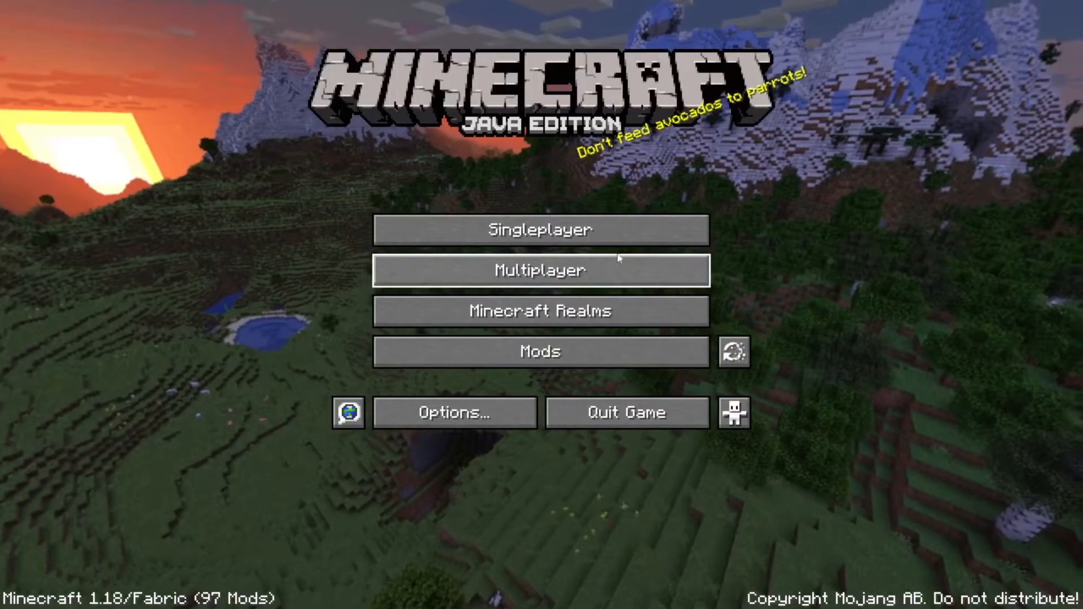
{"action": "left_click", "coordinate": [600, 230]}
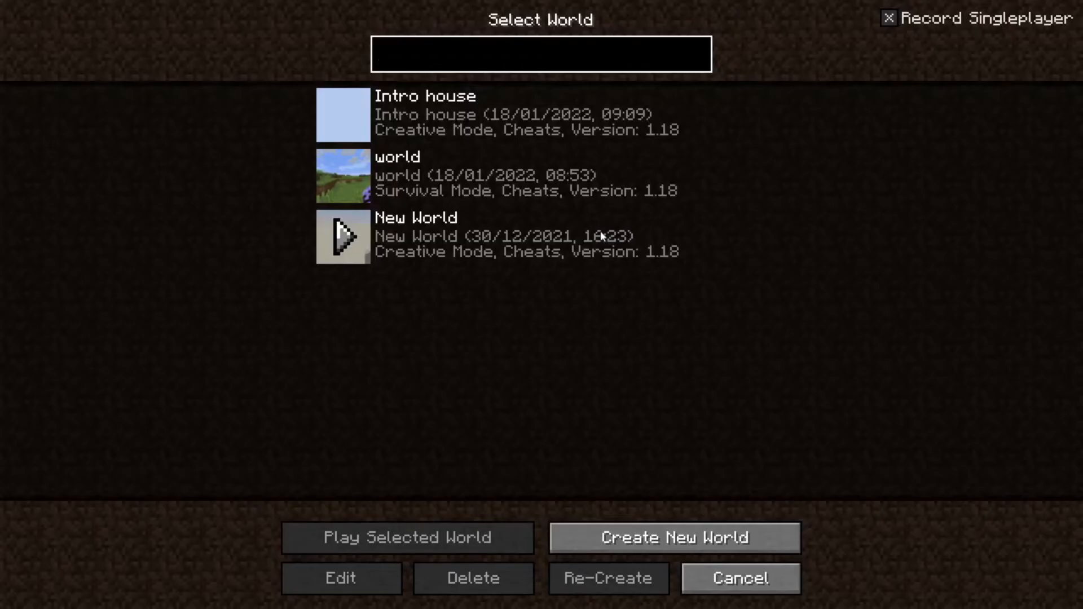
{"action": "left_click", "coordinate": [475, 129]}
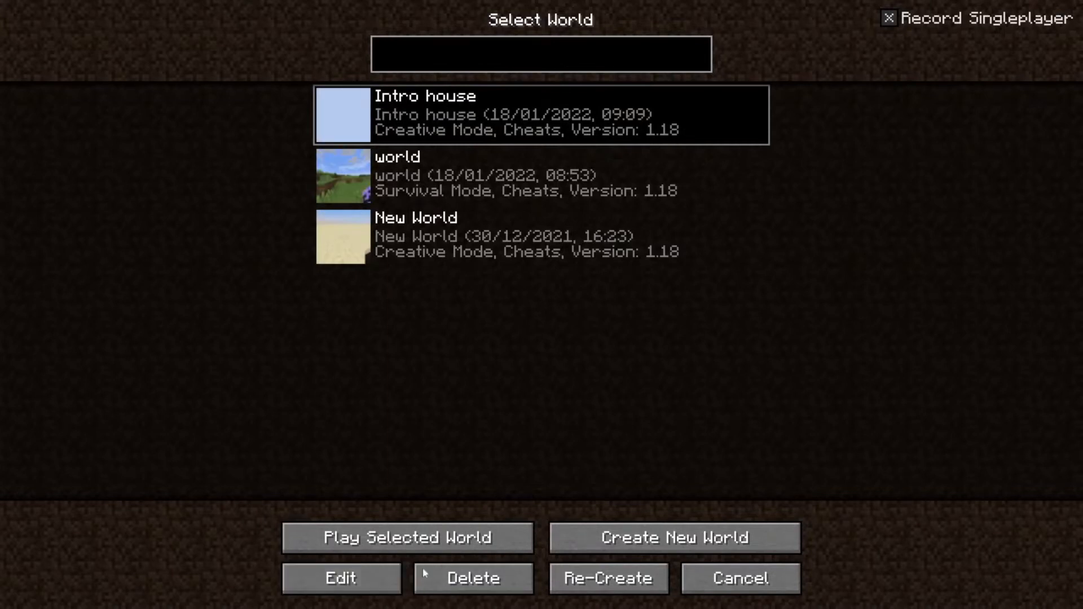
{"action": "left_click", "coordinate": [373, 577]}
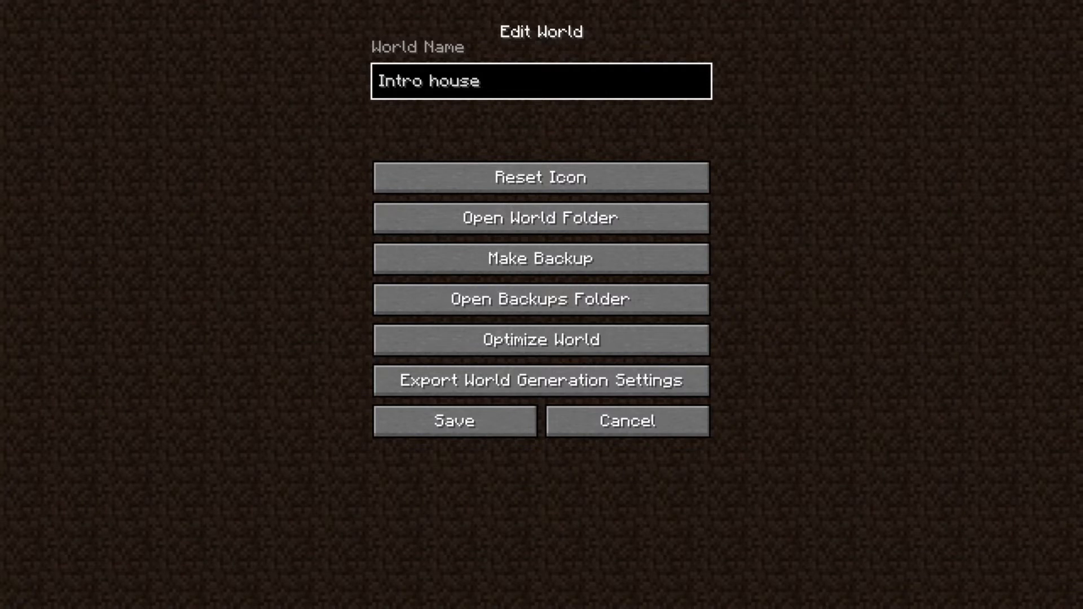
{"action": "left_click_drag", "start_coordinate": [553, 388], "coordinate": [542, 186]}
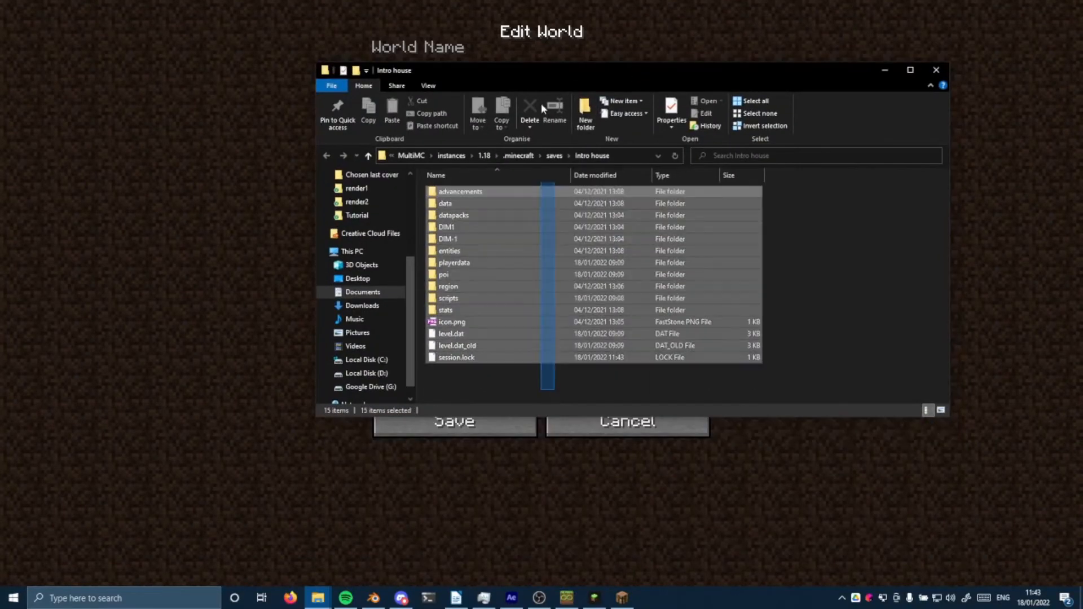
- Copy the full path of the Intro house save folder
{"action": "left_click", "coordinate": [622, 155]}
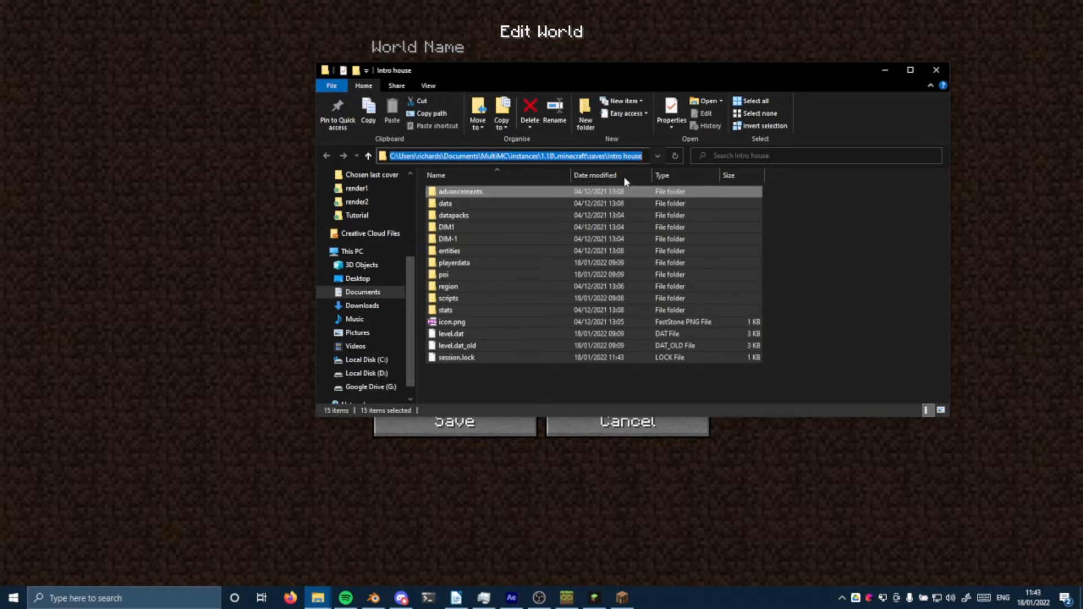
{"action": "right_click", "coordinate": [463, 156]}
{"action": "left_click", "coordinate": [561, 193]}
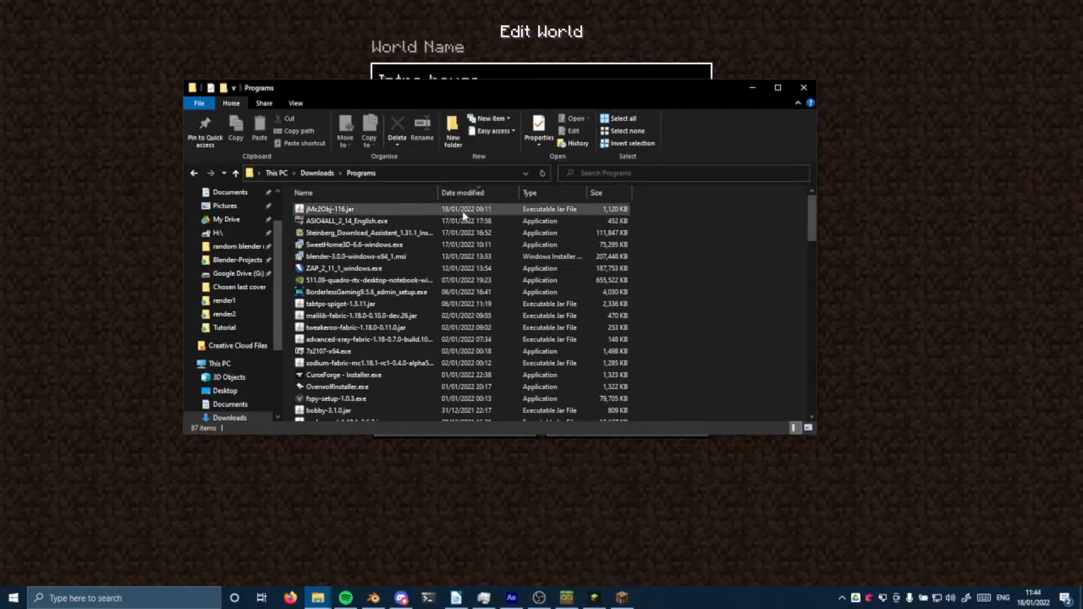
- Launch jMc2Obj-116.jar from the Programs folder in Downloads
{"action": "left_click", "coordinate": [318, 173]}
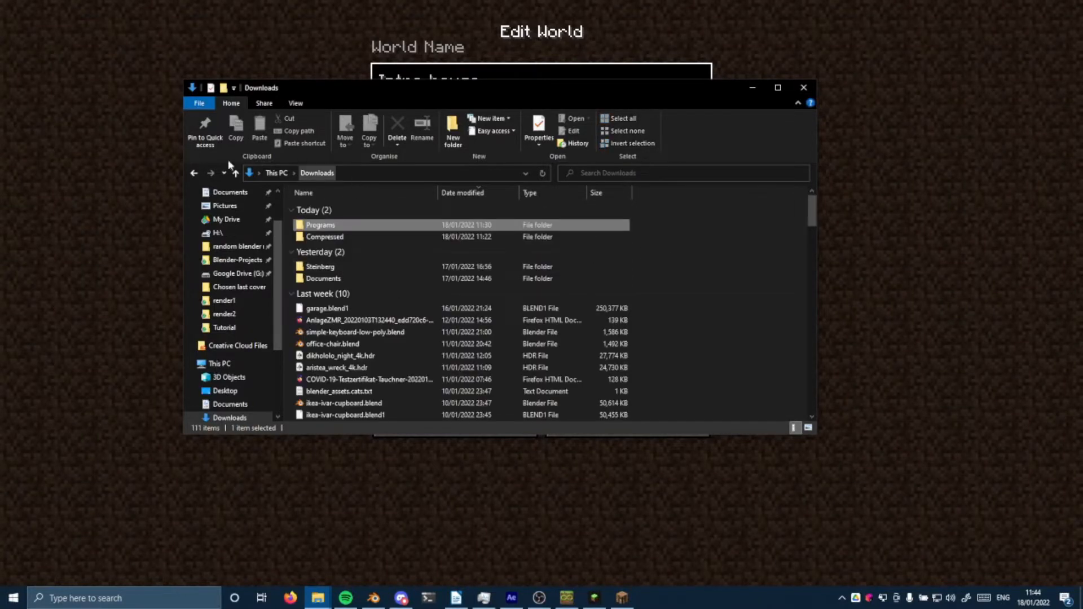
{"action": "double_click", "coordinate": [339, 229]}
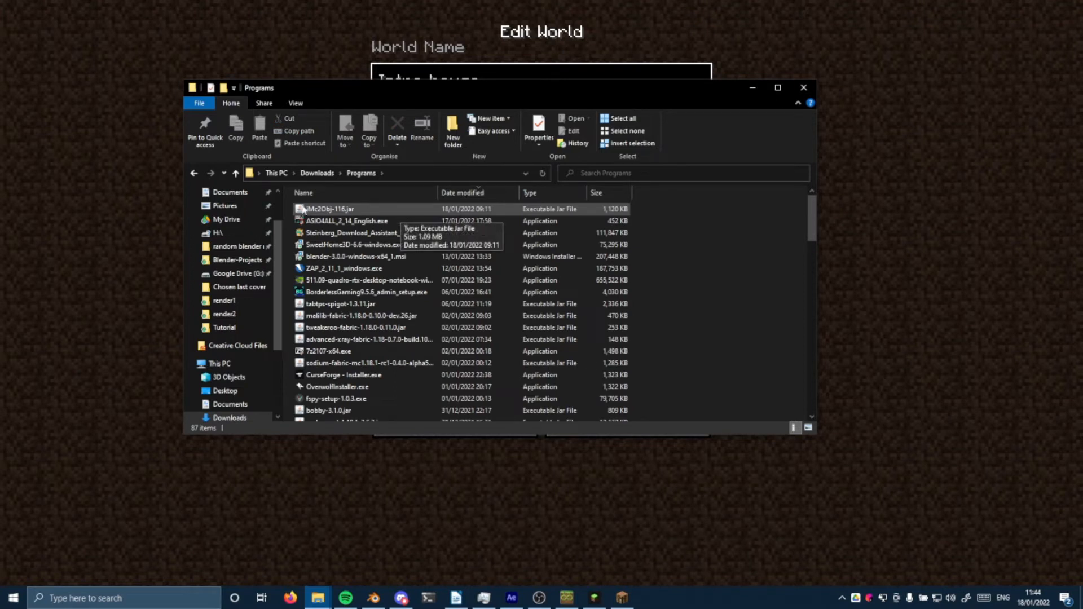
{"action": "left_click", "coordinate": [347, 209]}
{"action": "double_click", "coordinate": [355, 207]}
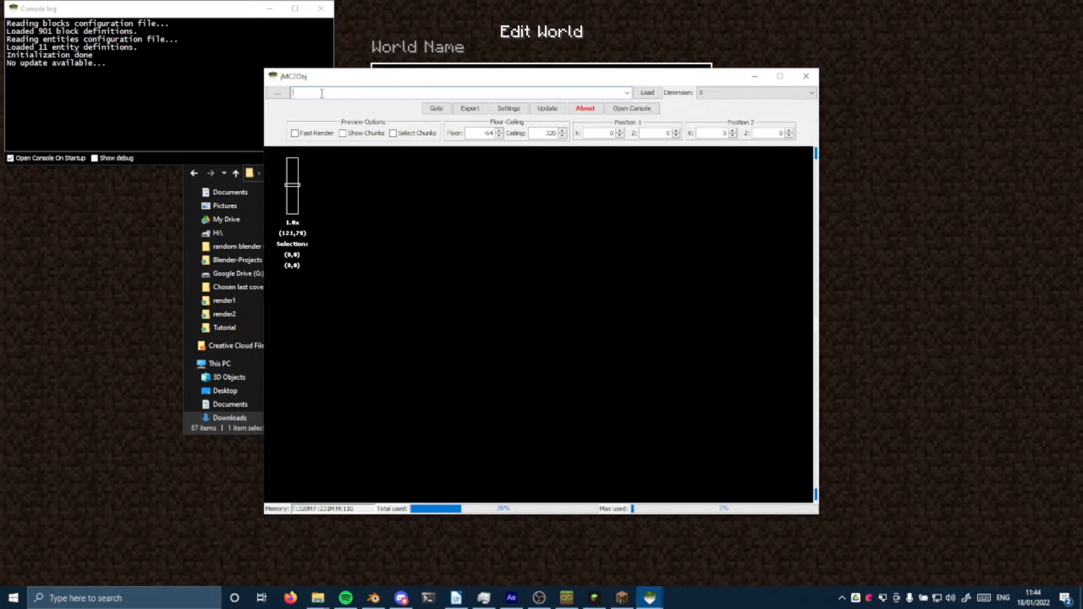
- Paste the copied save folder path into jMc2Obj and load the Intro house world
{"action": "key", "text": "ctrl+v"}
{"action": "left_click_drag", "start_coordinate": [292, 92], "coordinate": [520, 92]}
{"action": "left_click", "coordinate": [571, 96]}
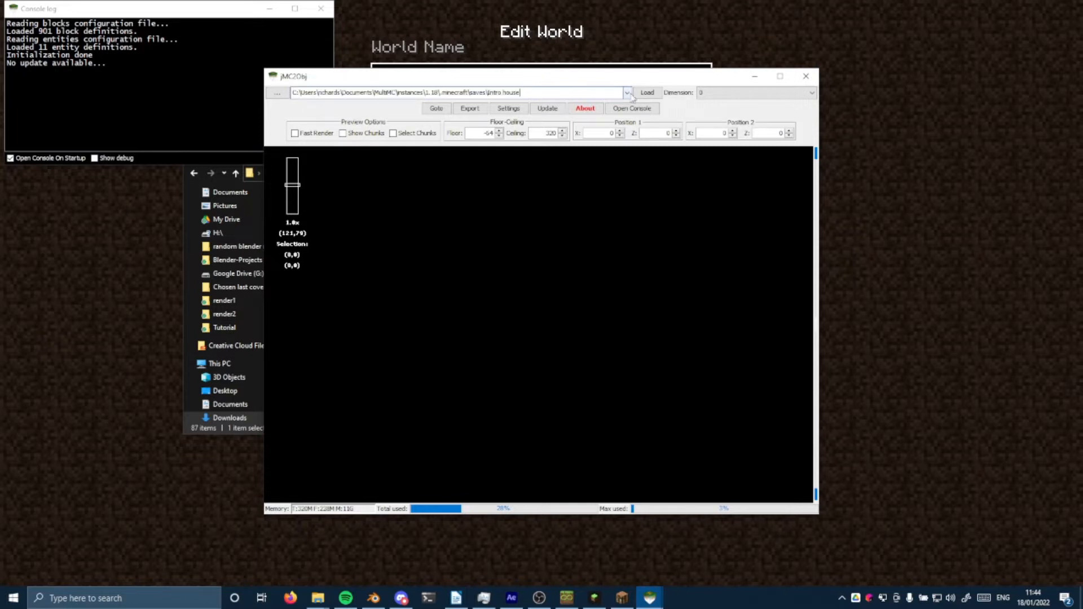
{"action": "left_click", "coordinate": [646, 93]}
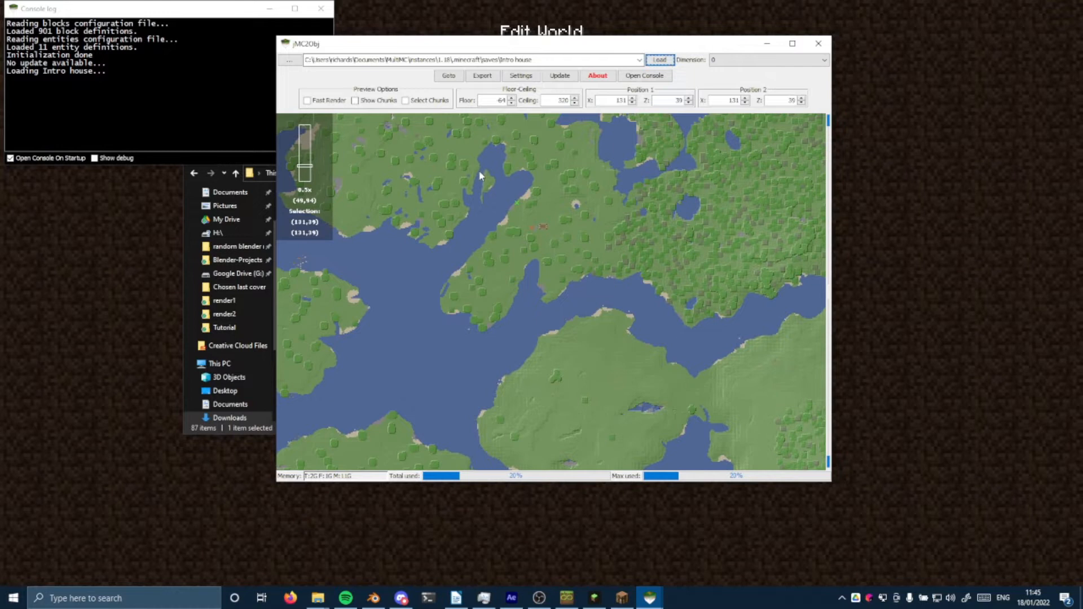
- Select the map area around the house from about X -11, Z -15 to X 97, Z 89, and set the floor to 40
{"action": "left_click_drag", "start_coordinate": [483, 167], "coordinate": [611, 287]}
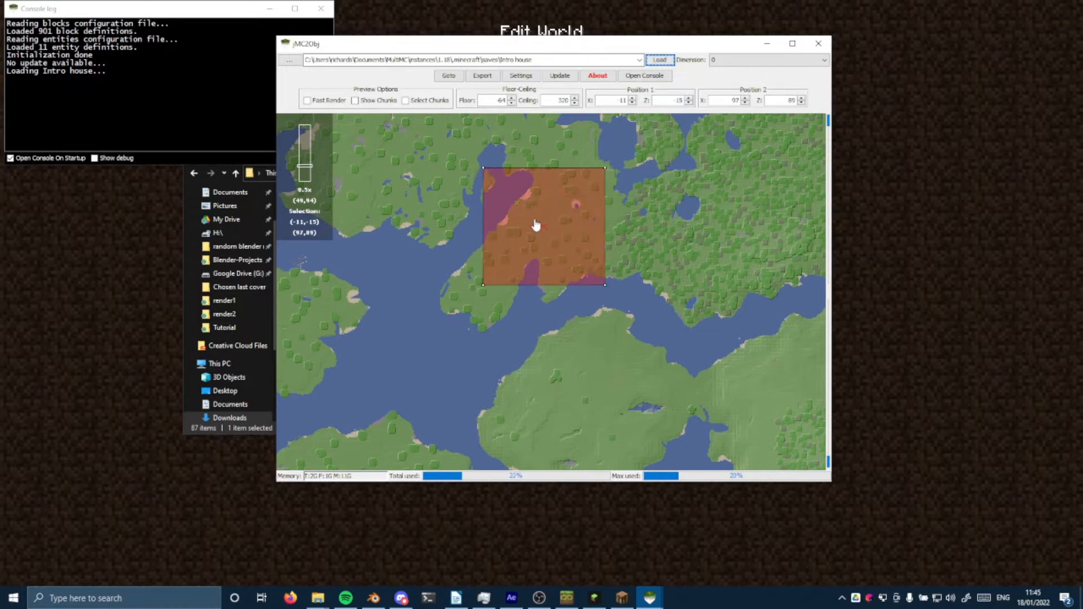
{"action": "scroll", "coordinate": [541, 231], "scroll_direction": "up", "scroll_amount": 3}
{"action": "scroll", "coordinate": [542, 232], "scroll_direction": "up", "scroll_amount": 3}
{"action": "scroll", "coordinate": [568, 247], "scroll_direction": "down", "scroll_amount": 3}
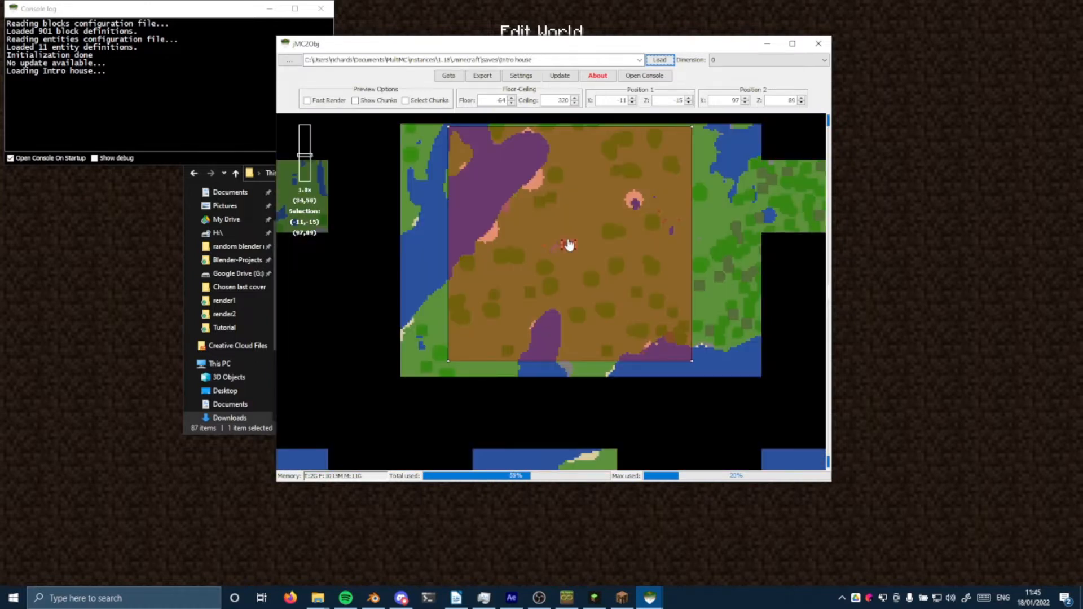
{"action": "scroll", "coordinate": [567, 244], "scroll_direction": "down", "scroll_amount": 1}
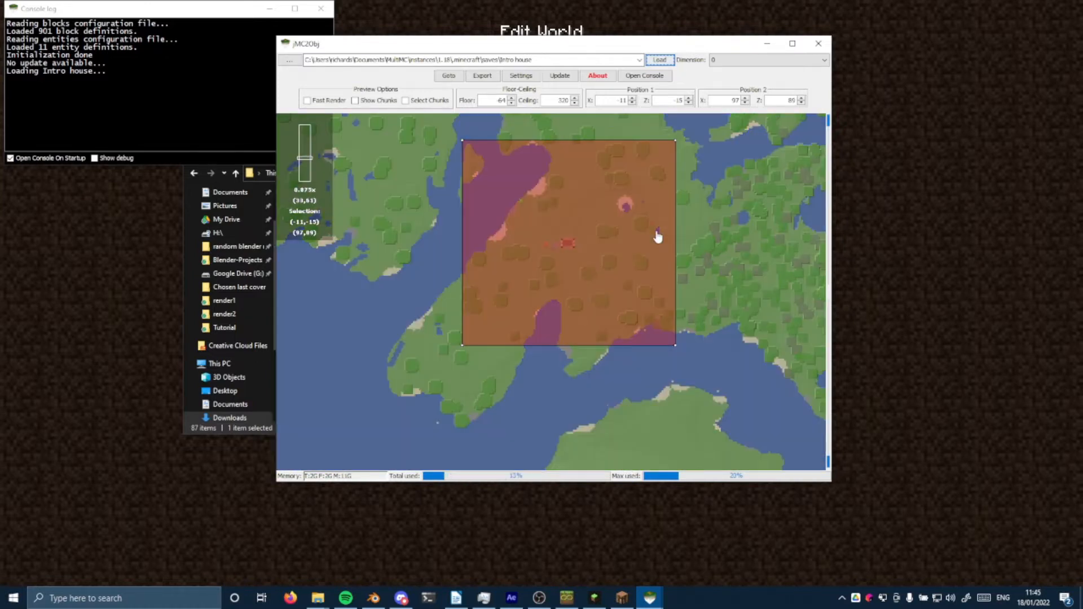
{"action": "scroll", "coordinate": [680, 235], "scroll_direction": "down", "scroll_amount": 1}
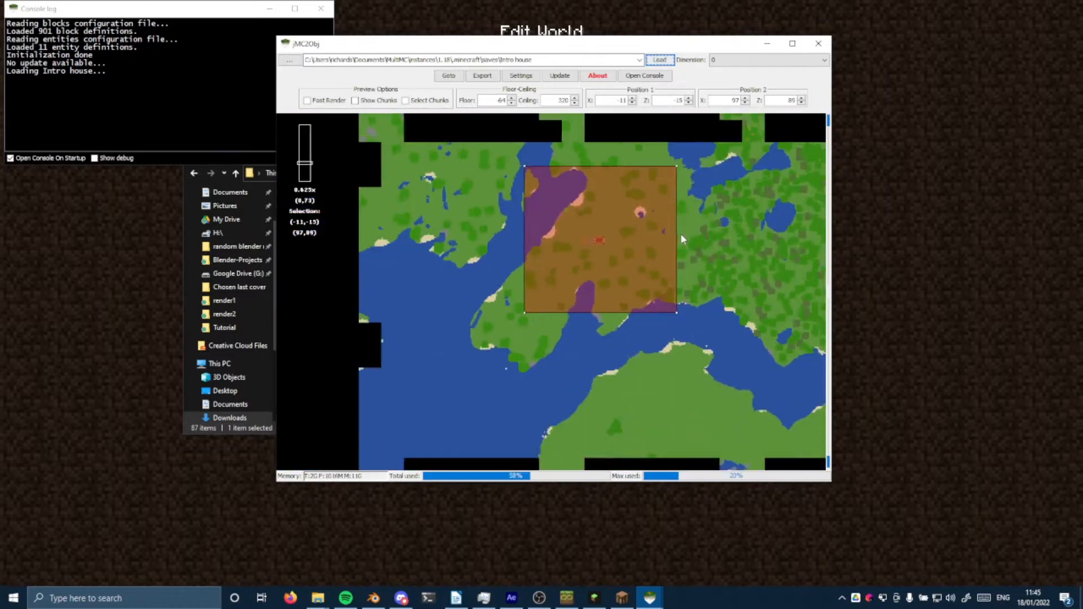
{"action": "right_click_drag", "start_coordinate": [680, 234], "coordinate": [679, 241]}
{"action": "double_click", "coordinate": [503, 100]}
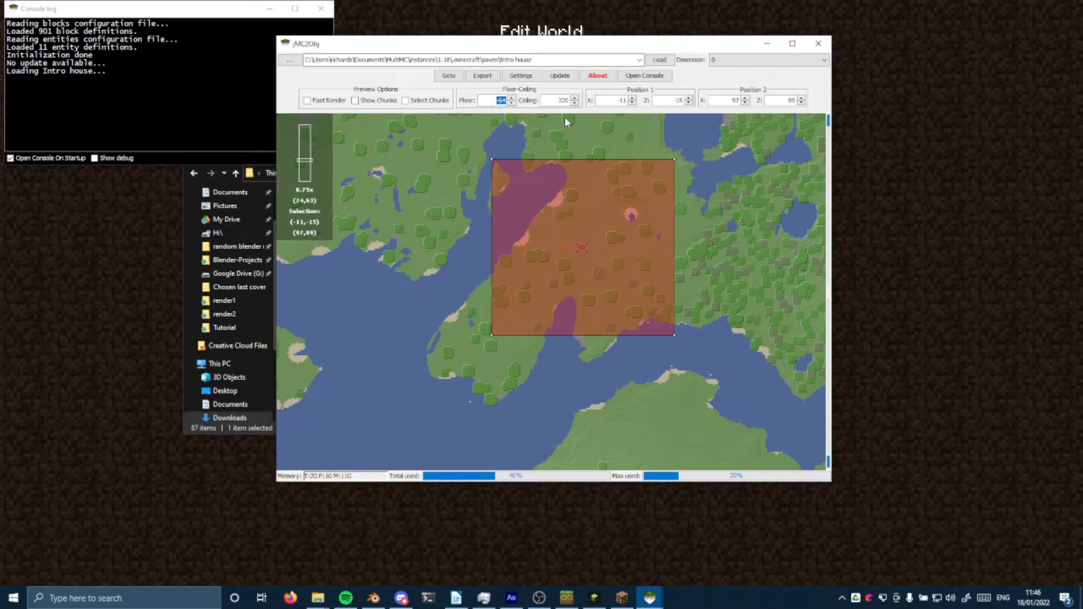
{"action": "type", "text": "40"}
- Export the selection with reuse of the last save location turned off, saving it as houseTutorial1 in the MC Blender Tutorial folder
{"action": "left_click", "coordinate": [483, 75]}
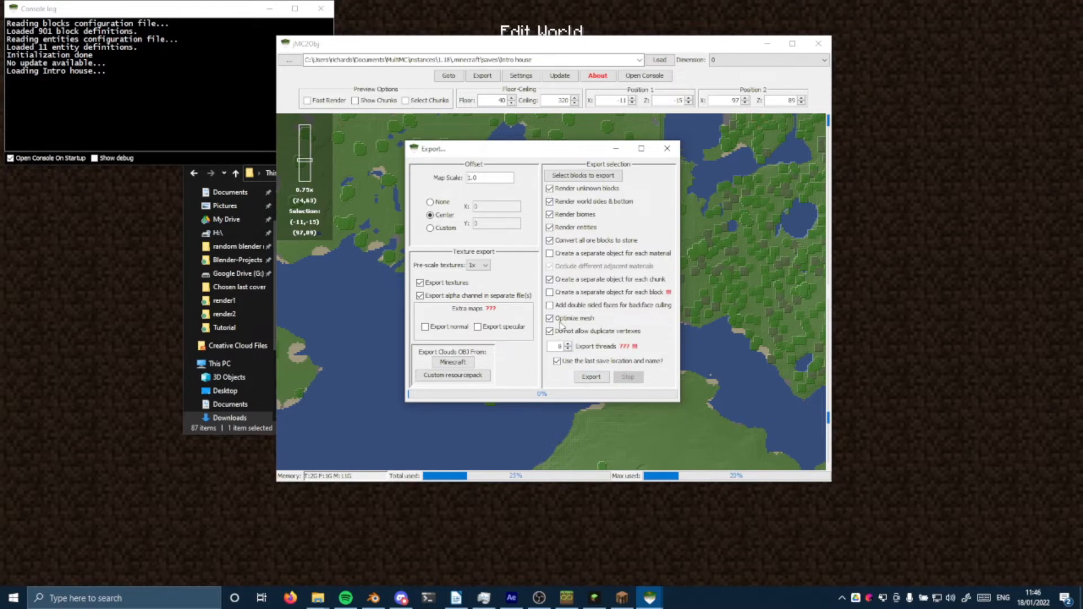
{"action": "left_click", "coordinate": [595, 362]}
{"action": "left_click", "coordinate": [594, 377]}
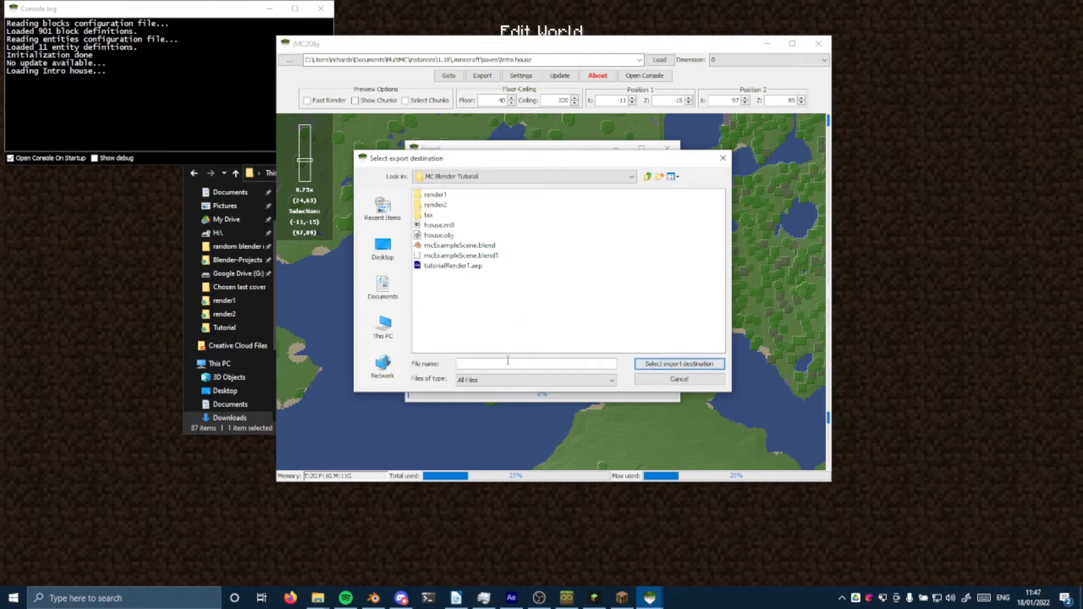
{"action": "type", "text": "houseTutorial1"}
{"action": "left_click", "coordinate": [664, 365]}
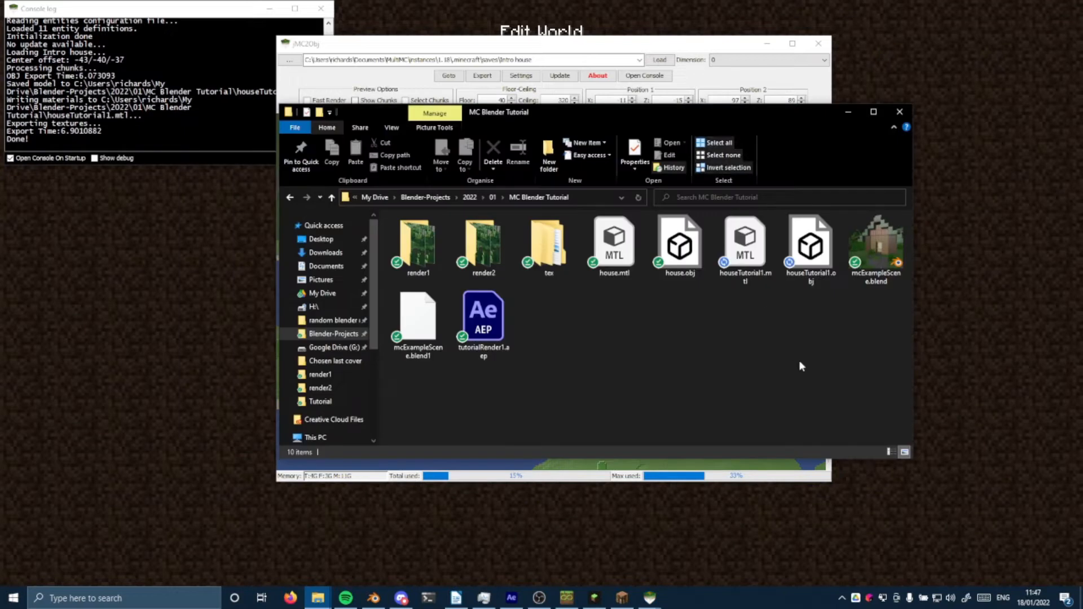
- Open the exported houseTutorial1.obj in 3D Viewer and examine the terrain model up close
{"action": "left_click_drag", "start_coordinate": [769, 307], "coordinate": [761, 333]}
{"action": "left_click", "coordinate": [746, 277]}
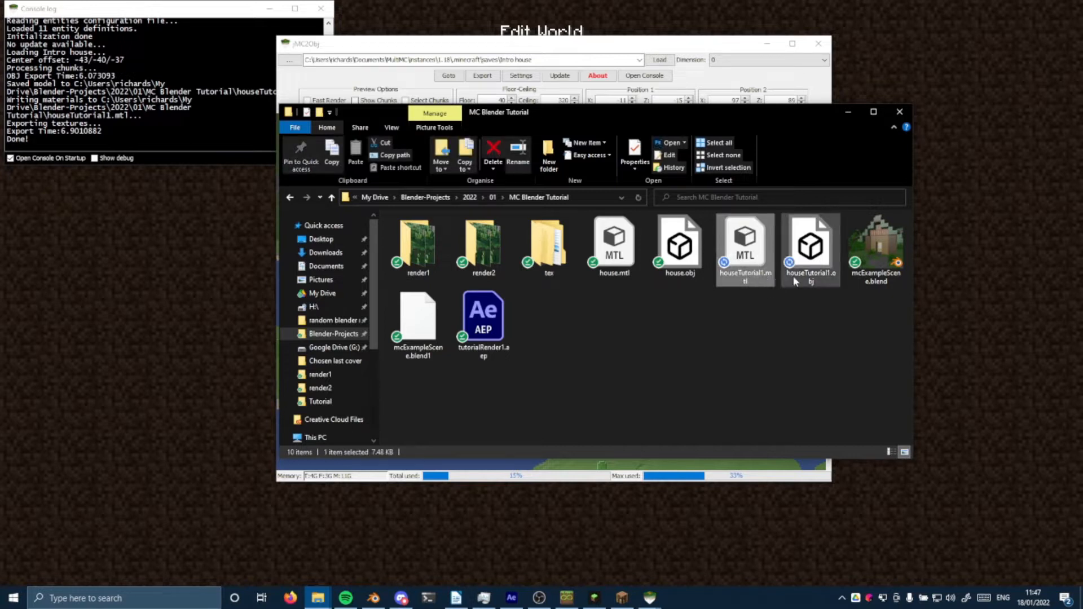
{"action": "left_click", "coordinate": [806, 281]}
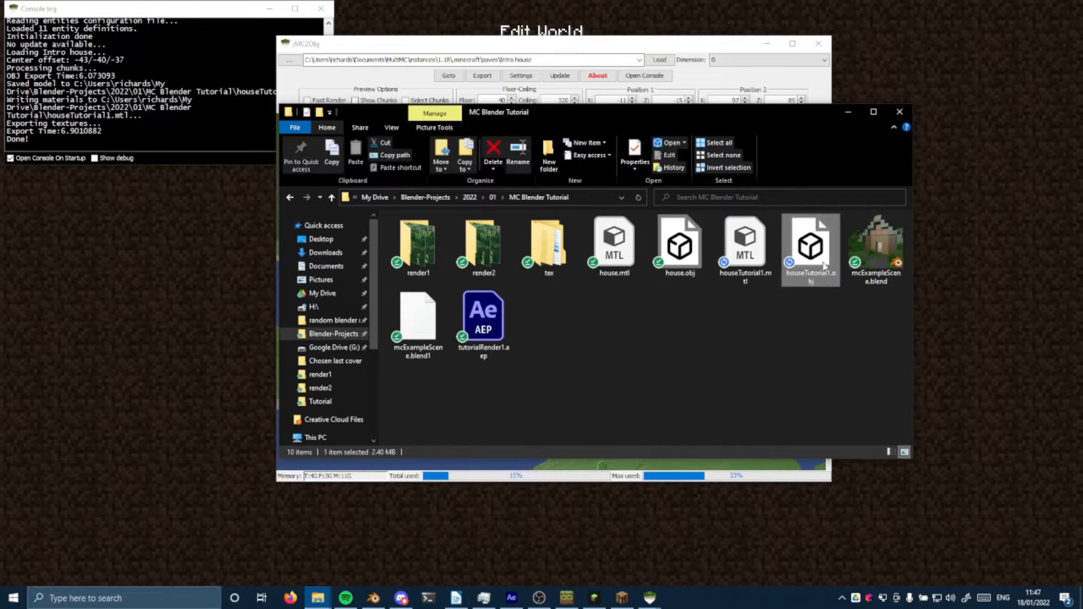
{"action": "double_click", "coordinate": [824, 265]}
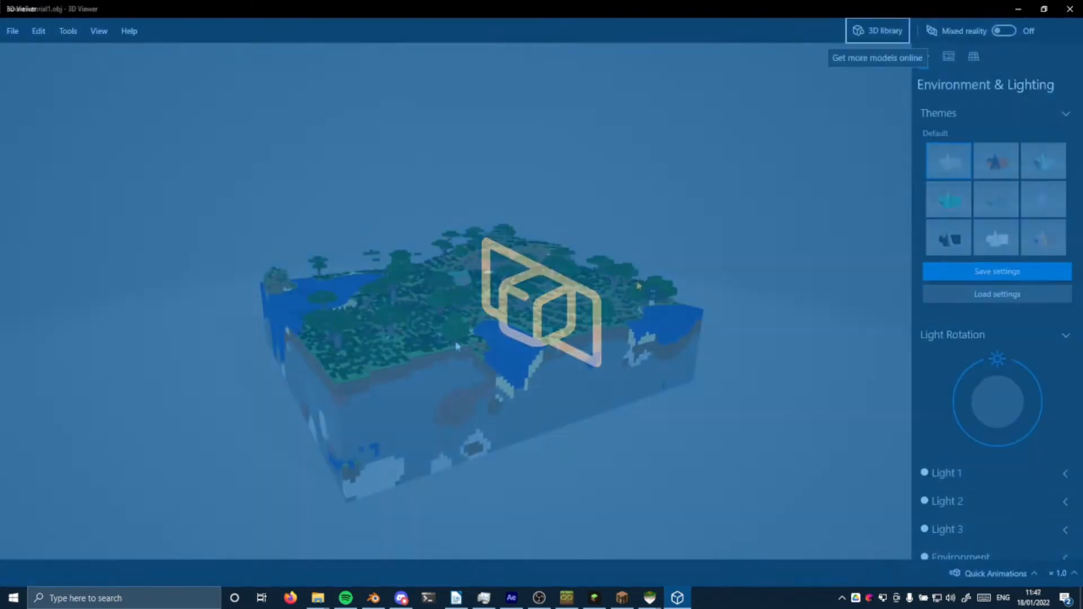
{"action": "mouse_move", "coordinate": [478, 303]}
{"action": "left_mouse_down"}
{"action": "mouse_move", "coordinate": [487, 392]}
{"action": "mouse_move", "coordinate": [544, 336]}
{"action": "mouse_move", "coordinate": [582, 331]}
{"action": "mouse_move", "coordinate": [522, 338]}
{"action": "mouse_move", "coordinate": [478, 314]}
{"action": "left_mouse_up"}
{"action": "scroll", "coordinate": [505, 379], "scroll_direction": "up", "scroll_amount": 5}
{"action": "scroll", "coordinate": [505, 379], "scroll_direction": "up", "scroll_amount": 8}
{"action": "scroll", "coordinate": [582, 331], "scroll_direction": "down", "scroll_amount": 6}
{"action": "scroll", "coordinate": [615, 320], "scroll_direction": "down", "scroll_amount": 3}
{"action": "left_click_drag", "start_coordinate": [604, 322], "coordinate": [573, 322]}
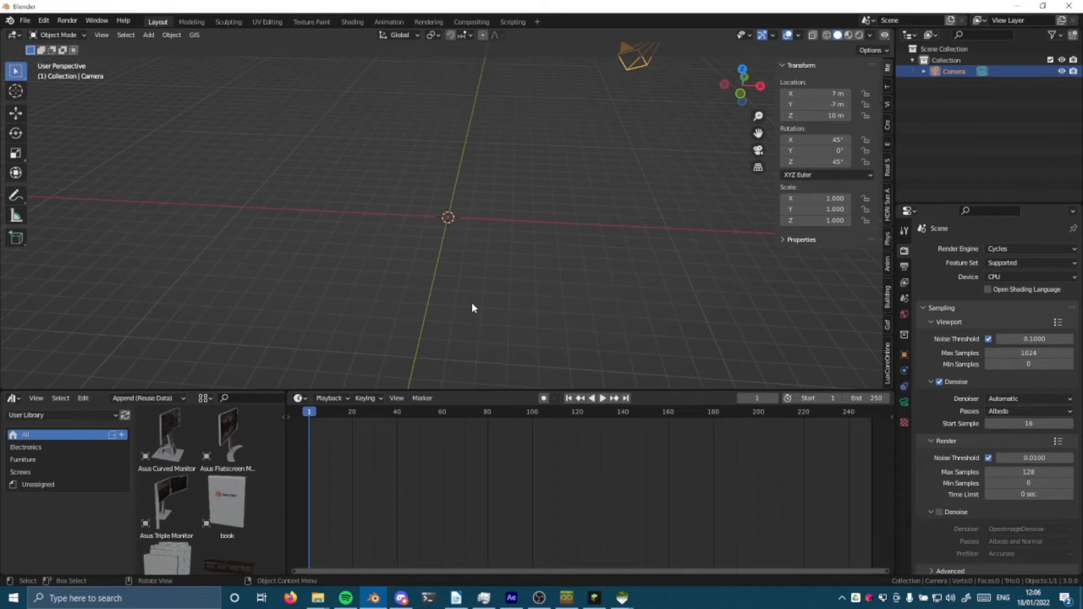
- Start a Wavefront (.obj) import in Blender and copy the MC Blender Tutorial folder path from File Explorer
{"action": "left_click", "coordinate": [25, 21]}
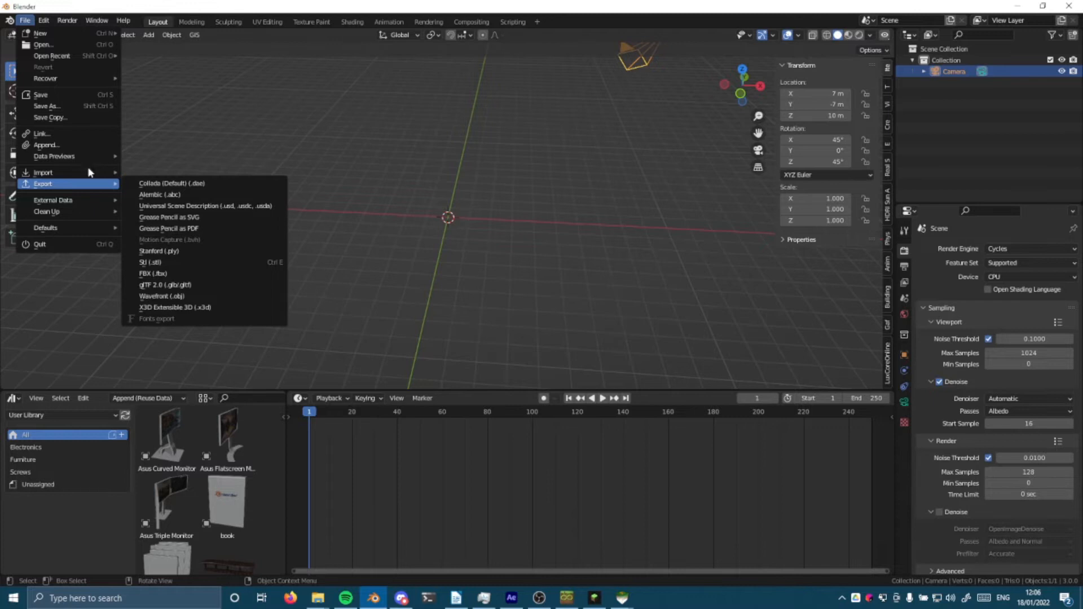
{"action": "mouse_move", "coordinate": [87, 167]}
{"action": "left_click", "coordinate": [187, 293]}
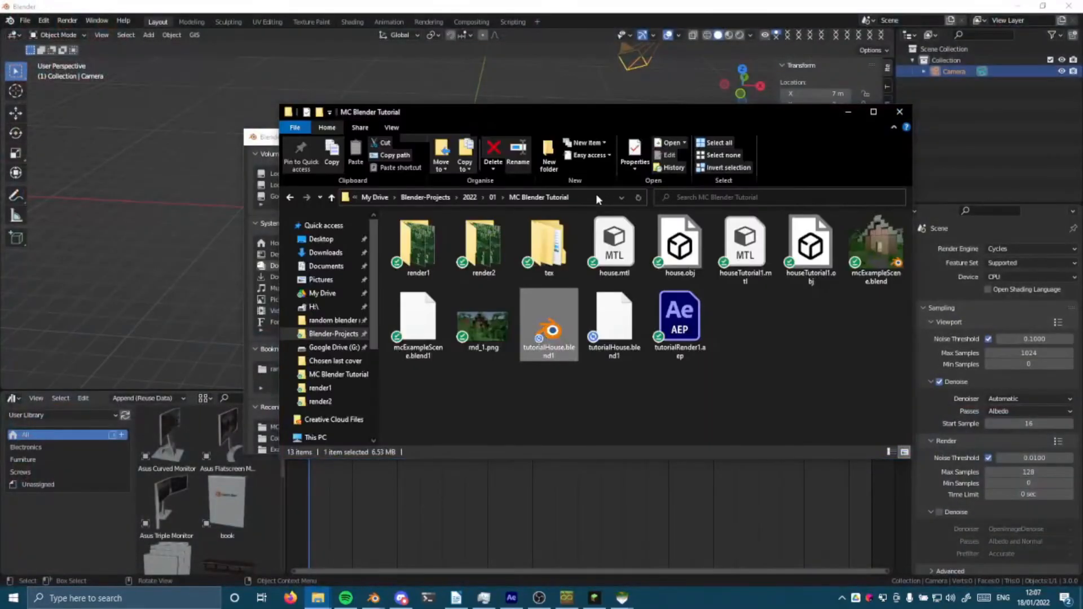
{"action": "left_click", "coordinate": [595, 194]}
{"action": "key", "text": "ctrl+c"}
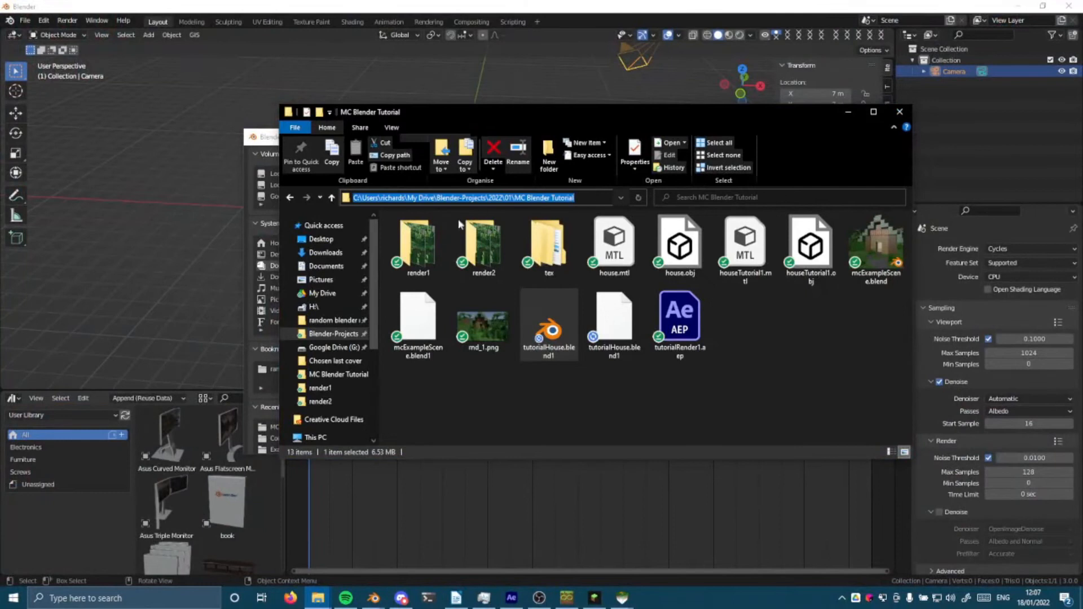
- Go to the copied folder path in Blender's import file browser and import houseTutorial1.obj
{"action": "left_click", "coordinate": [275, 140]}
{"action": "left_click", "coordinate": [541, 157]}
{"action": "key", "text": "ctrl+v"}
{"action": "key", "text": "Return"}
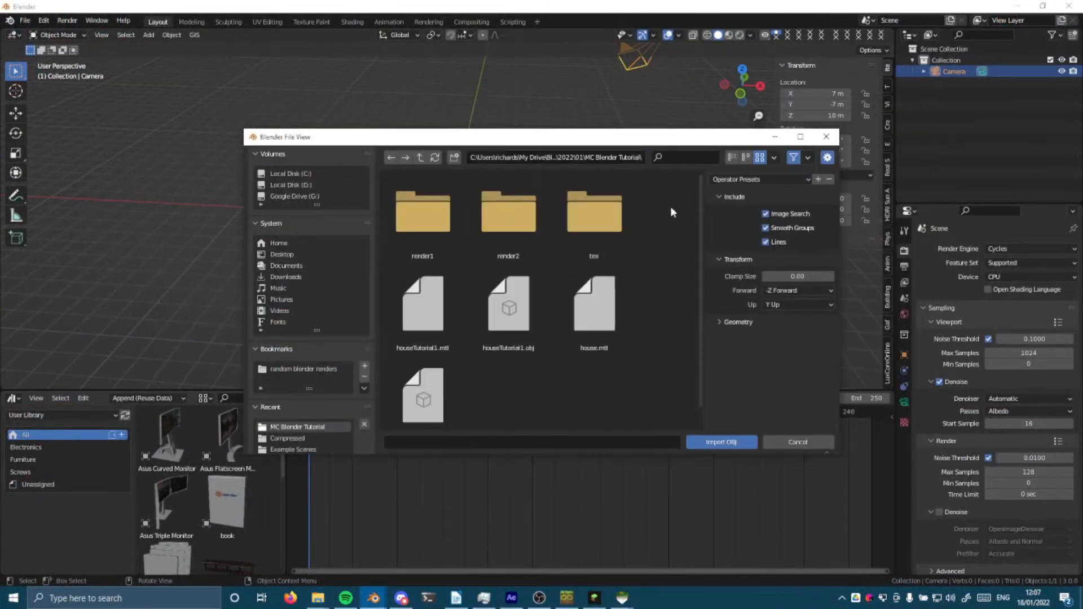
{"action": "double_click", "coordinate": [522, 309]}
- Inspect the imported terrain around the scene centre and switch the viewport shading to Rendered
{"action": "middle_click_drag", "start_coordinate": [515, 245], "coordinate": [340, 262]}
{"action": "scroll", "coordinate": [423, 181], "scroll_direction": "up", "scroll_amount": 4}
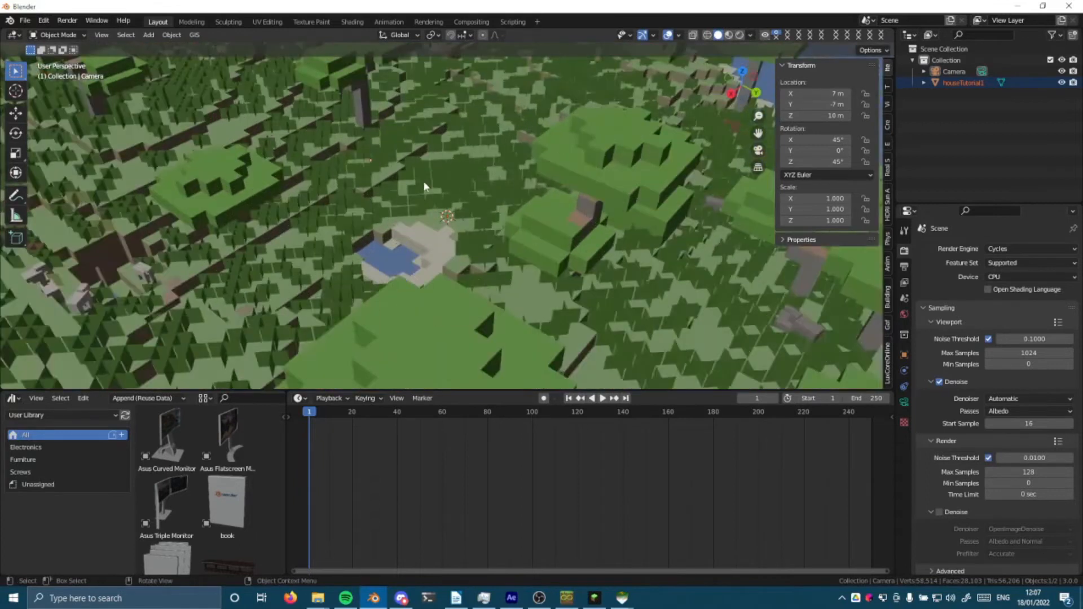
{"action": "scroll", "coordinate": [426, 186], "scroll_direction": "up", "scroll_amount": 4}
{"action": "middle_click_drag", "start_coordinate": [442, 183], "coordinate": [519, 204]}
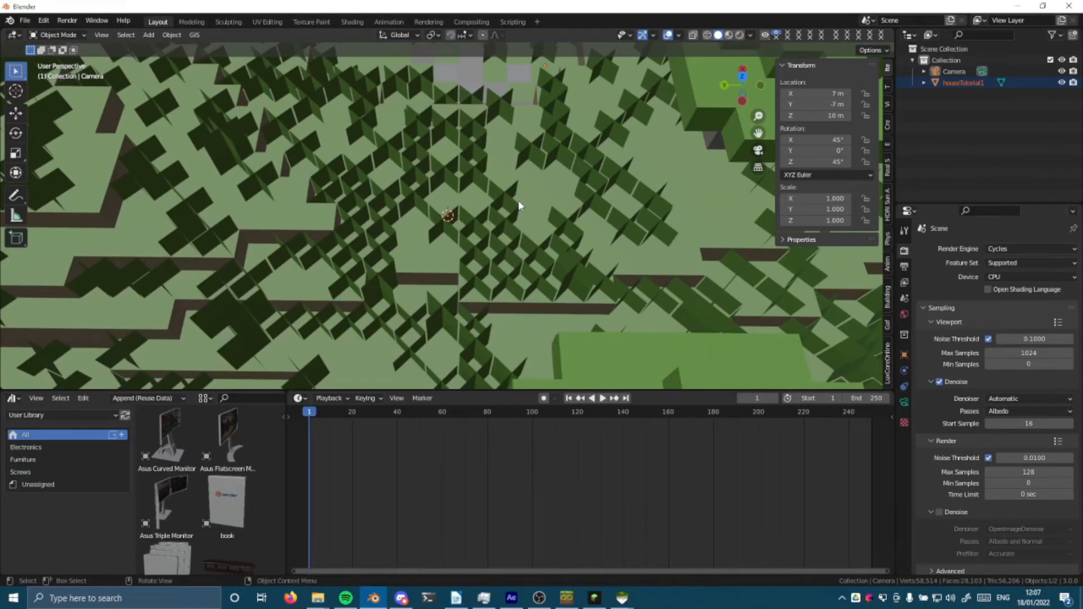
{"action": "key", "text": "z"}
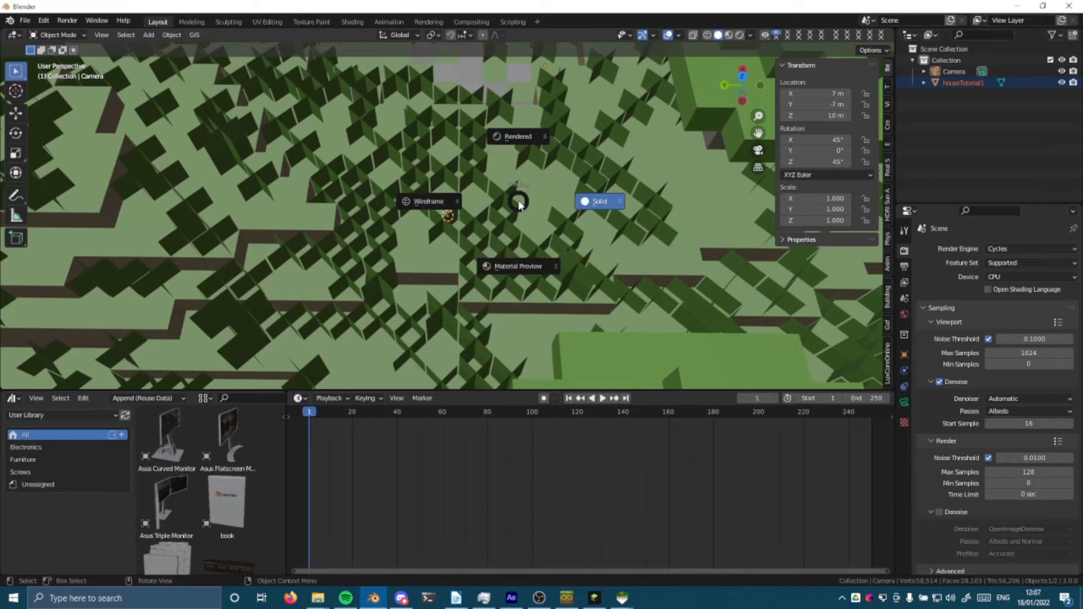
{"action": "left_click", "coordinate": [514, 140]}
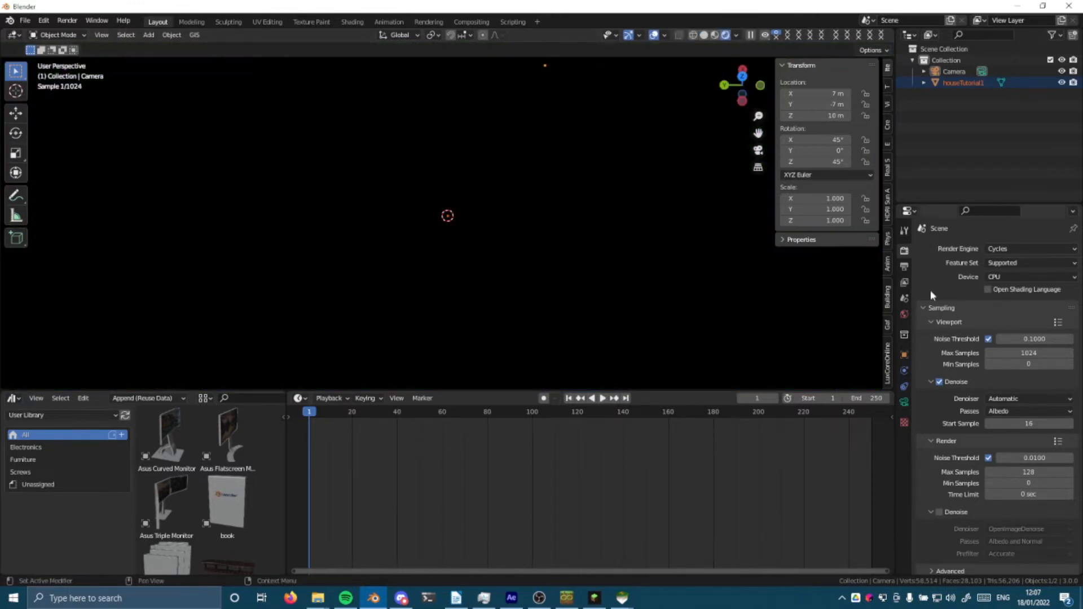
- Use a Sky Texture as the colour of the world background
{"action": "left_click", "coordinate": [903, 313]}
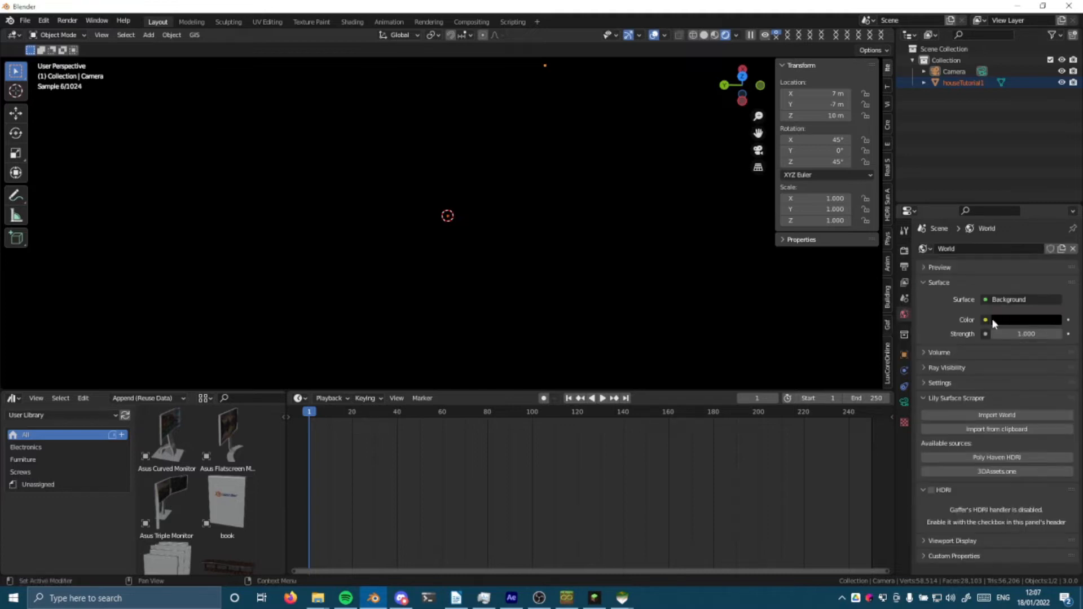
{"action": "left_click", "coordinate": [985, 320]}
{"action": "left_click", "coordinate": [984, 320]}
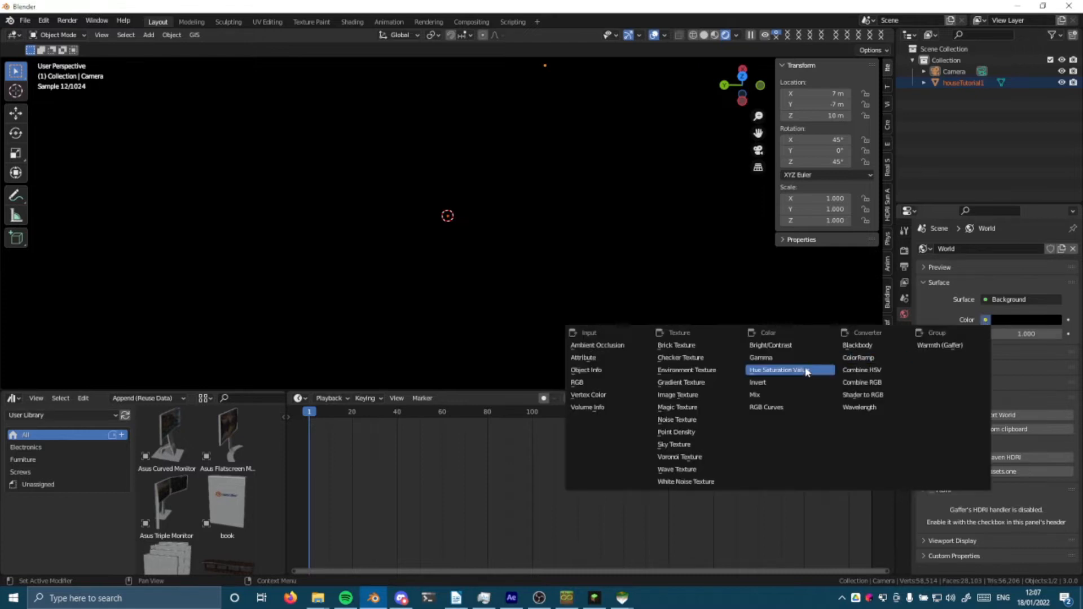
{"action": "left_click", "coordinate": [688, 445]}
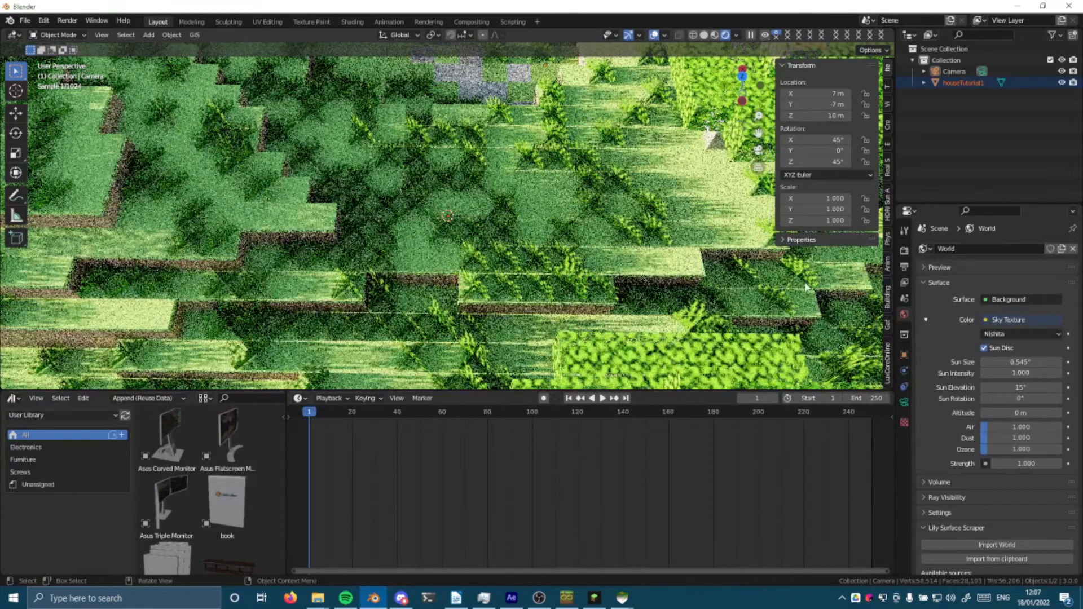
- Change the sky texture type to Hosek / Wilkie
{"action": "scroll", "coordinate": [633, 267], "scroll_direction": "down", "scroll_amount": 10}
{"action": "middle_click_drag", "start_coordinate": [625, 267], "coordinate": [623, 222]}
{"action": "left_click", "coordinate": [1001, 334]}
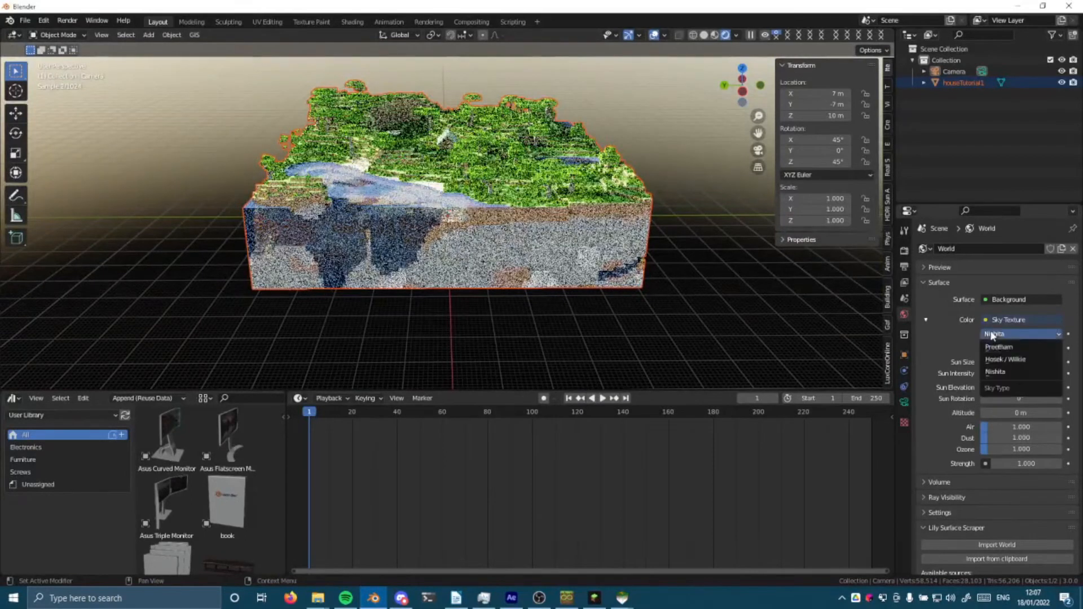
{"action": "left_click", "coordinate": [1006, 359]}
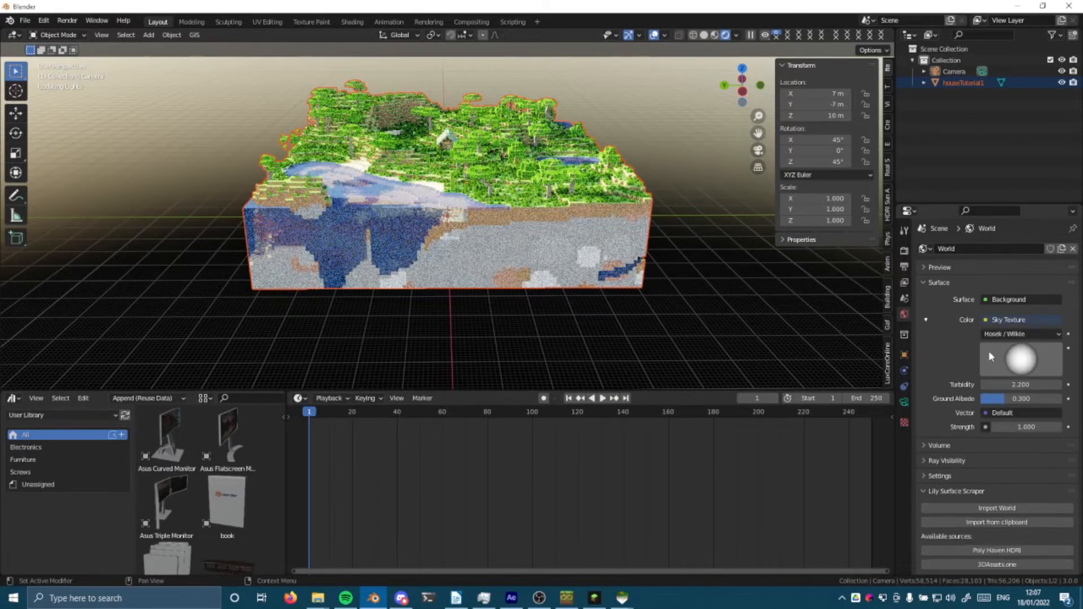
- Add a Sun light to the scene
{"action": "middle_click_drag", "start_coordinate": [587, 160], "coordinate": [525, 217]}
{"action": "key", "text": "shift+a"}
{"action": "mouse_move", "coordinate": [530, 357]}
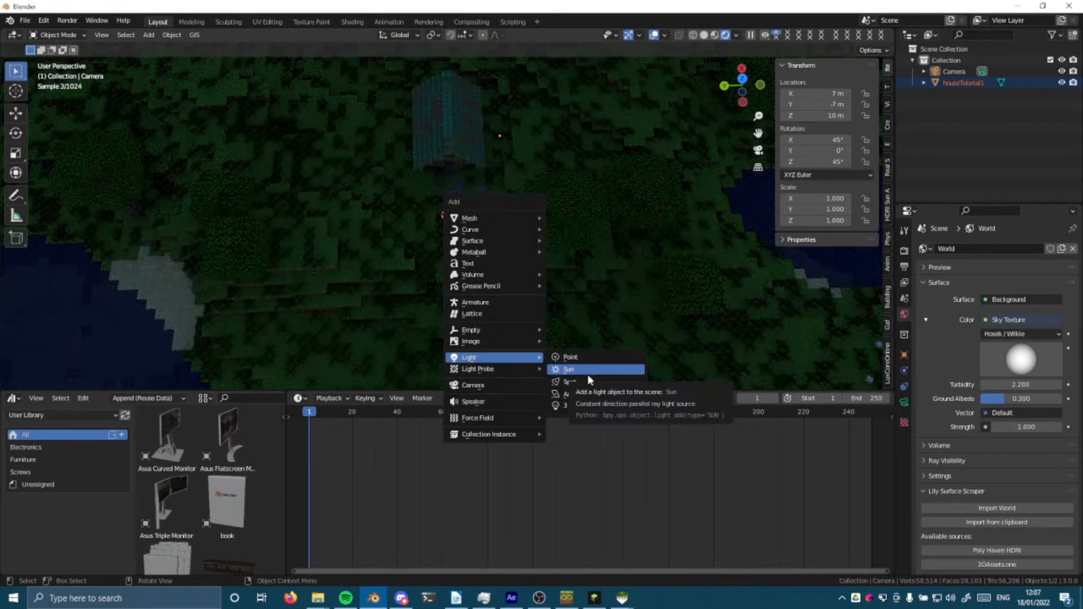
{"action": "left_click", "coordinate": [587, 371]}
- Rotate the sun about 23.5° around the global X axis
{"action": "scroll", "coordinate": [567, 163], "scroll_direction": "down", "scroll_amount": 4}
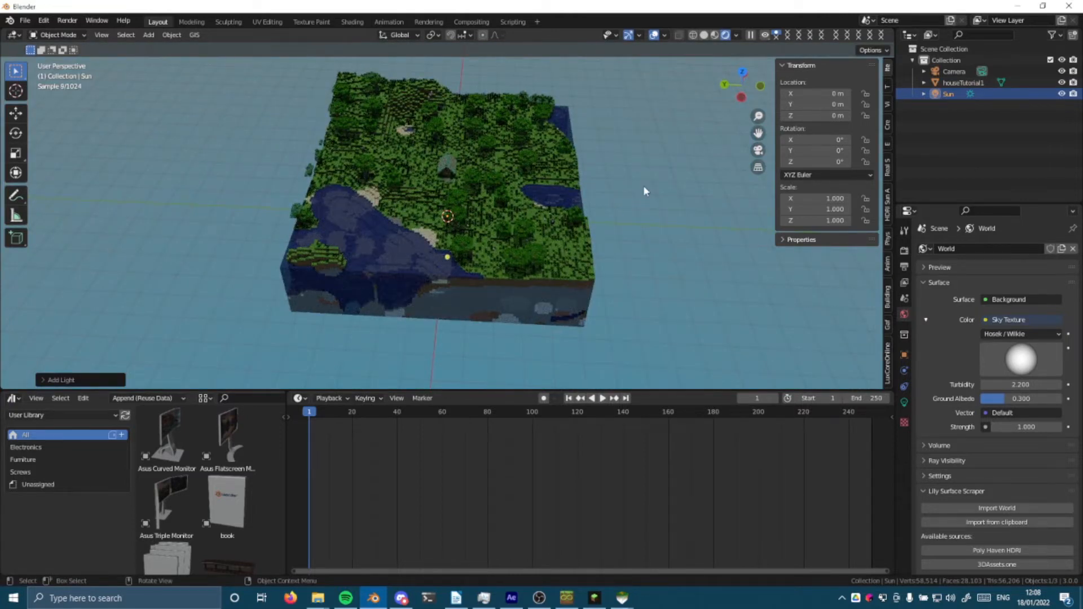
{"action": "scroll", "coordinate": [645, 157], "scroll_direction": "down", "scroll_amount": 2}
{"action": "middle_click_drag", "start_coordinate": [636, 200], "coordinate": [636, 173]}
{"action": "scroll", "coordinate": [635, 134], "scroll_direction": "down", "scroll_amount": 2}
{"action": "key", "text": "r"}
{"action": "key", "text": "x"}
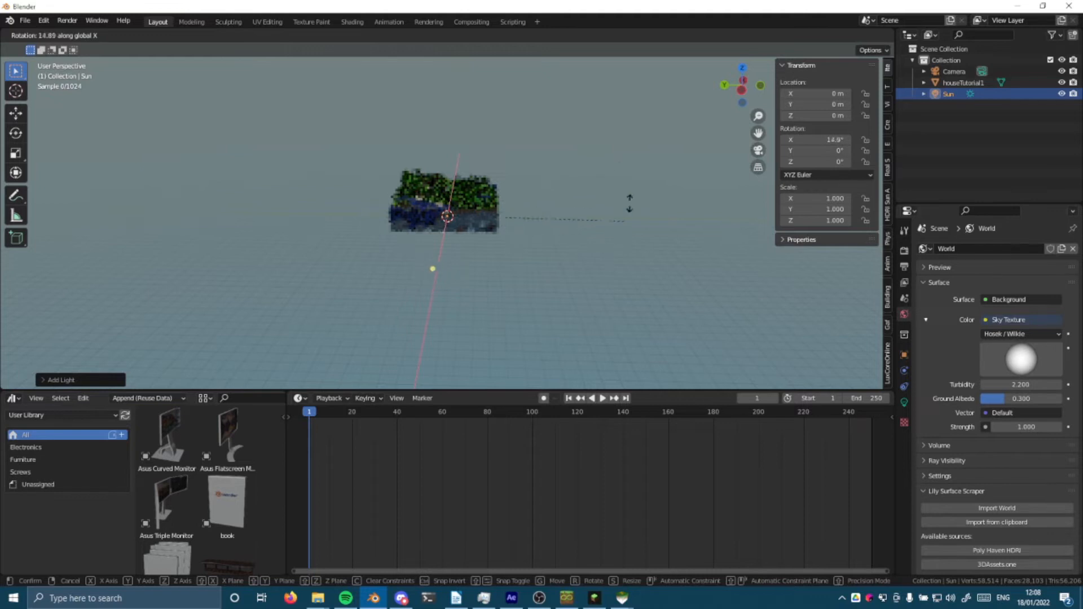
{"action": "left_click", "coordinate": [610, 245]}
- Rotate the sun about -48° around the global Z axis
{"action": "scroll", "coordinate": [495, 165], "scroll_direction": "up", "scroll_amount": 10}
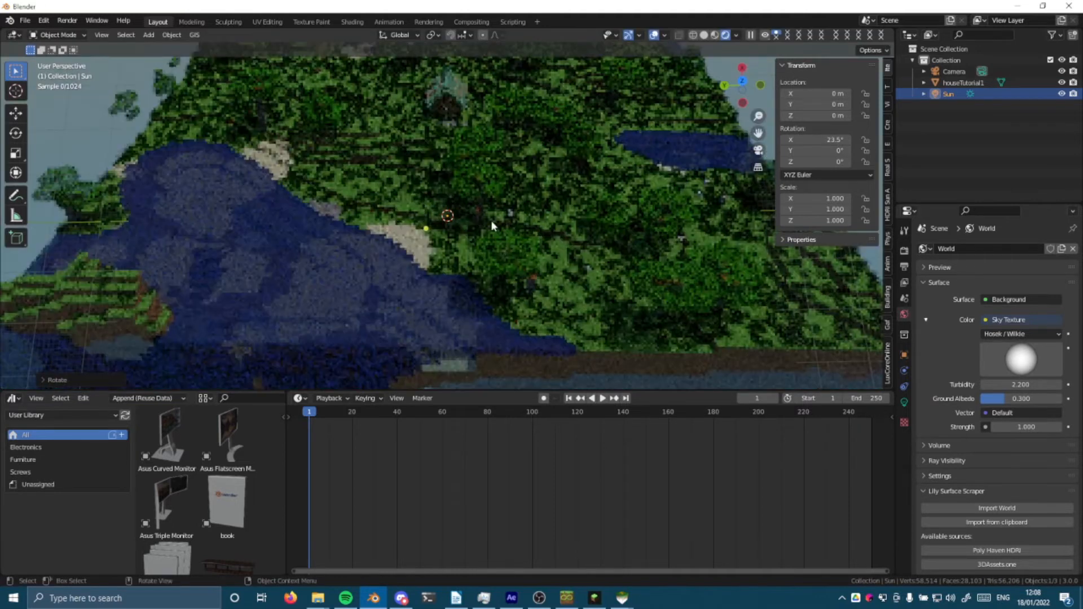
{"action": "middle_click_drag", "start_coordinate": [490, 225], "coordinate": [485, 180]}
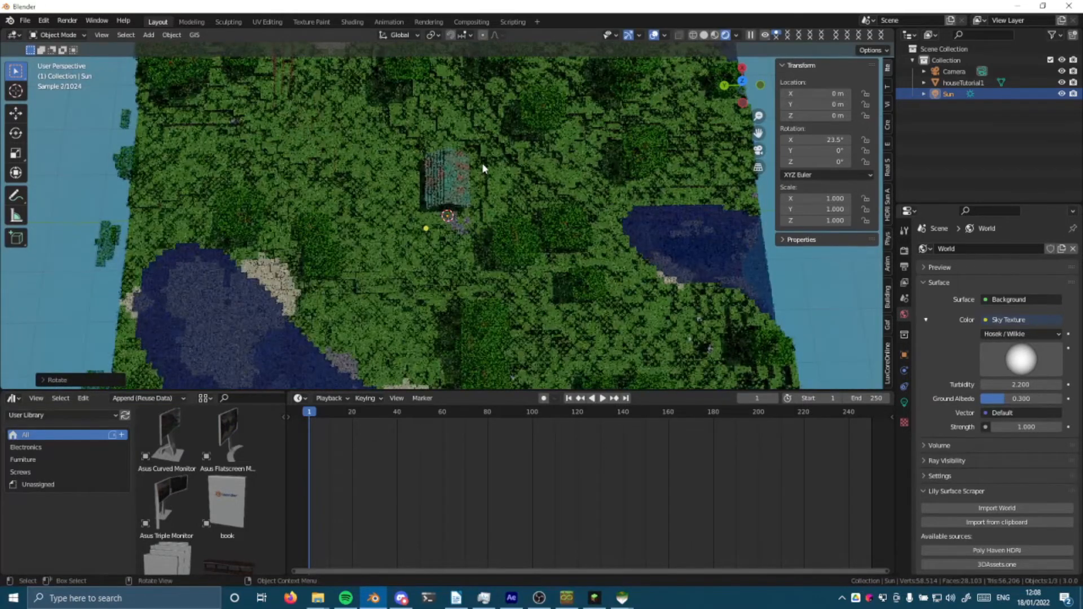
{"action": "key", "text": "r"}
{"action": "key", "text": "z"}
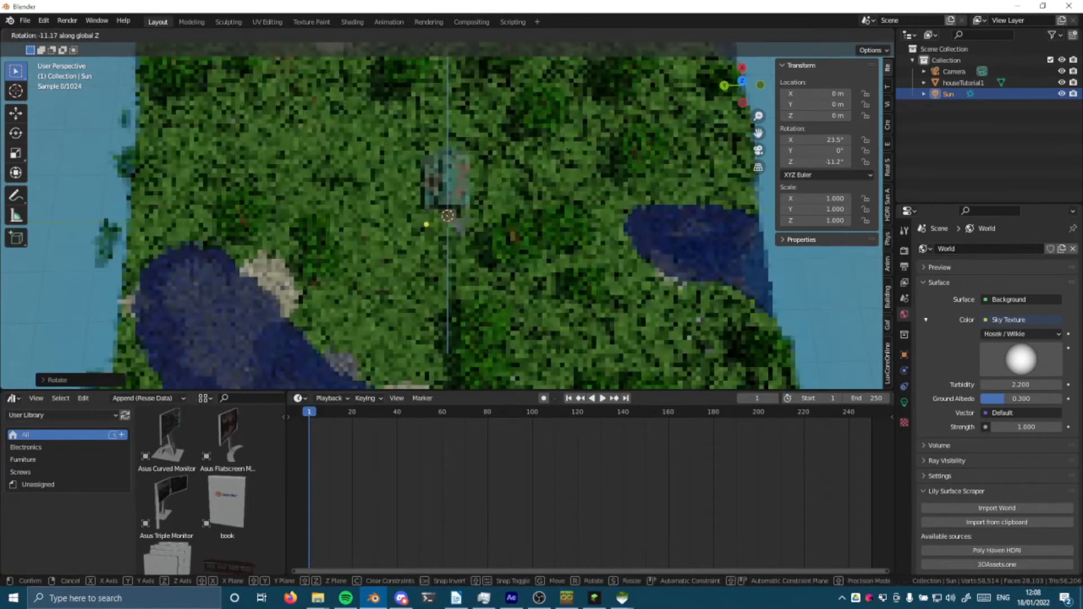
{"action": "left_click", "coordinate": [564, 155]}
{"action": "middle_click_drag", "start_coordinate": [510, 164], "coordinate": [515, 132]}
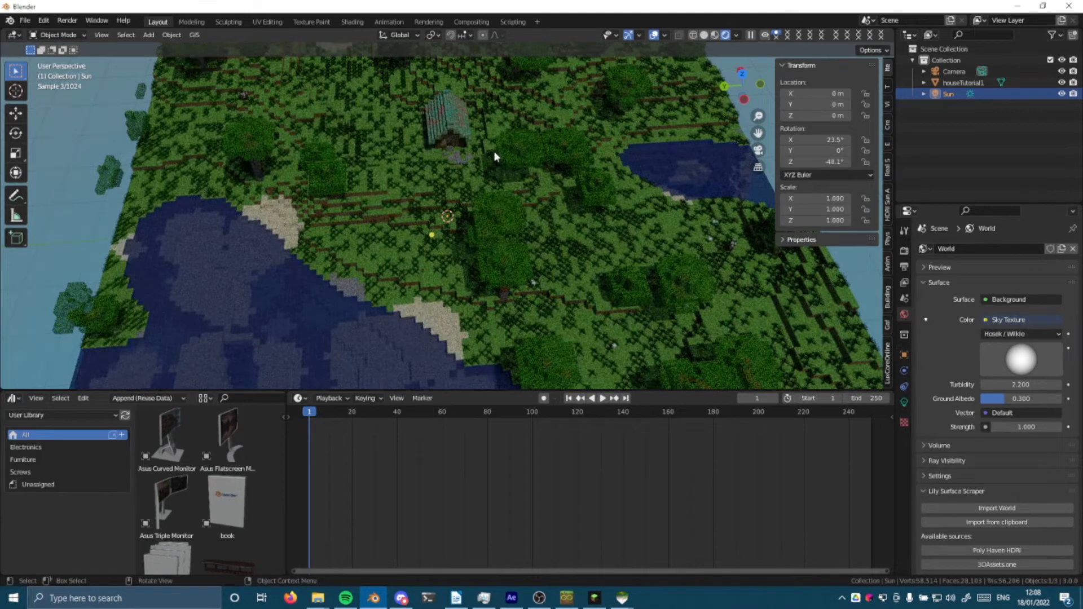
- Save the project as tutorialHouse1.blend in the MC Blender Tutorial folder
{"action": "key", "text": "ctrl+shift+s"}
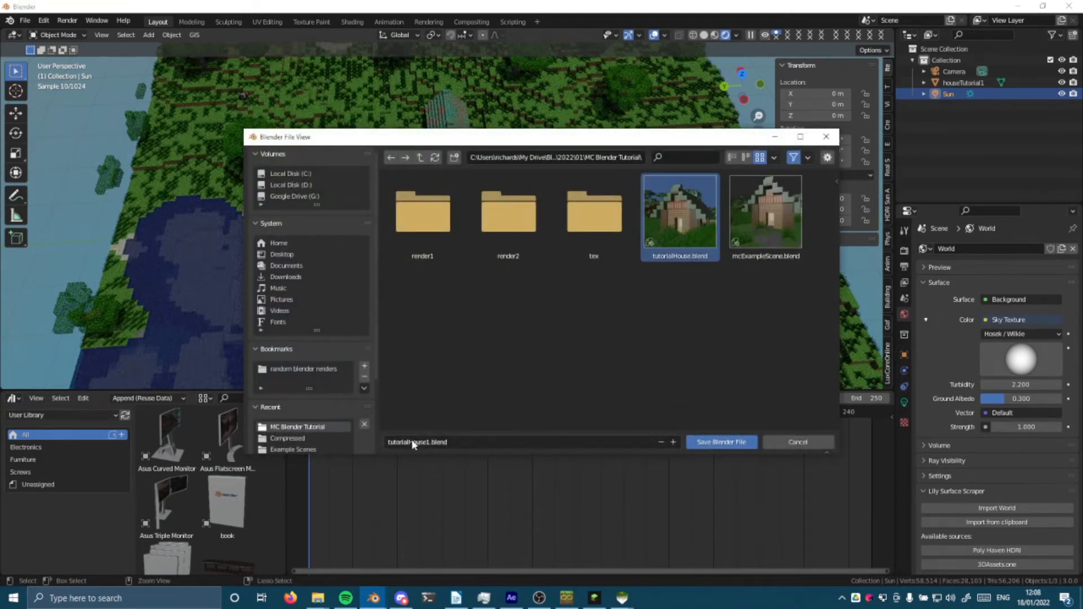
{"action": "left_click", "coordinate": [717, 443]}
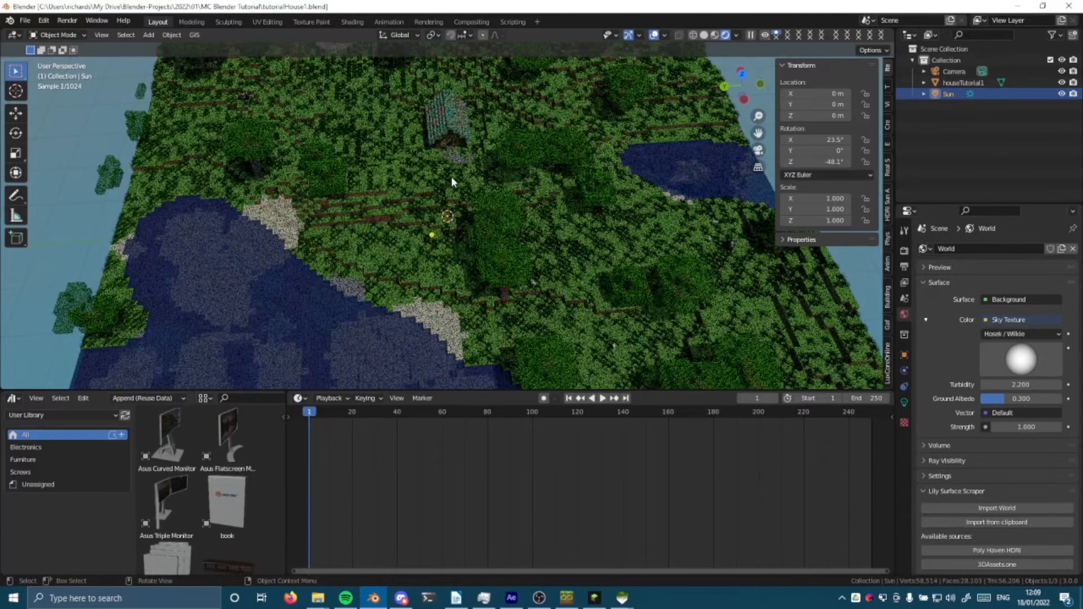
- Look through the scene camera with solid viewport shading
{"action": "key", "text": "KP_0"}
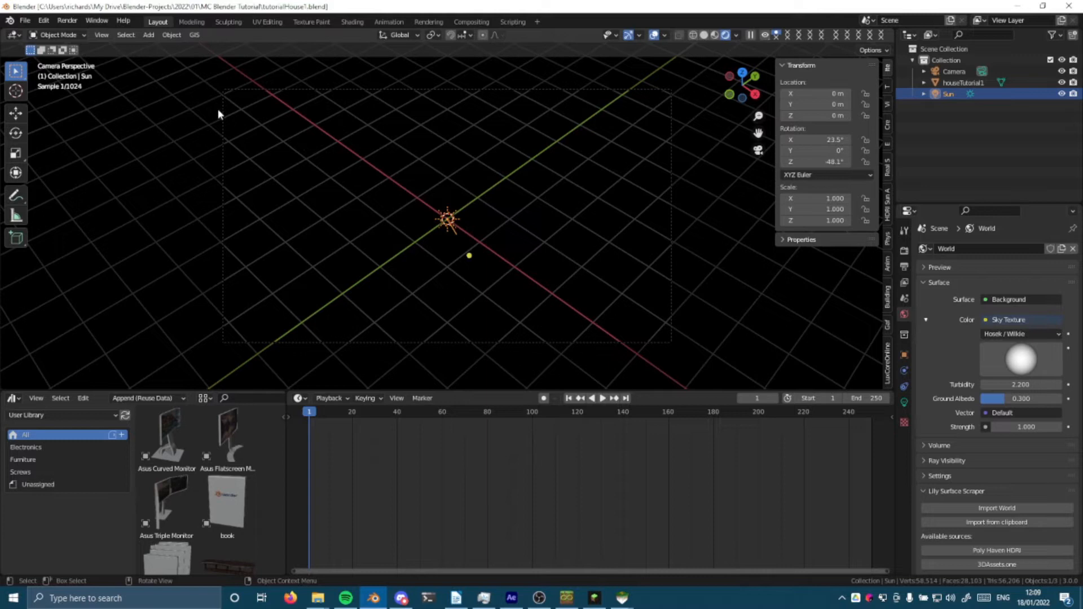
{"action": "key", "text": "z"}
{"action": "left_click", "coordinate": [351, 141]}
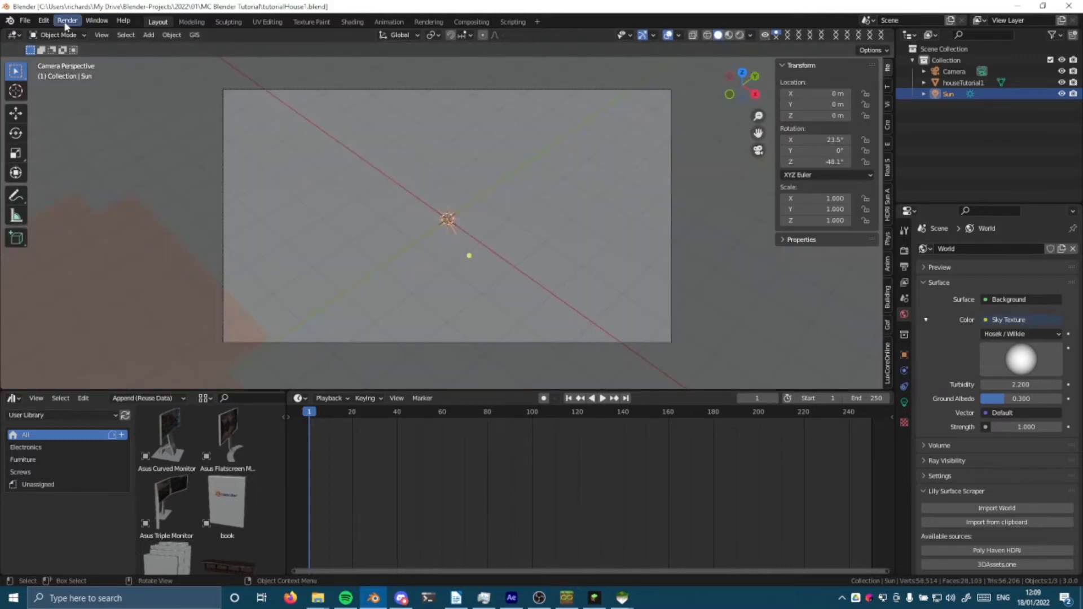
- Move the camera with Walk Navigation out of the cave and over the grass to frame the front of the house
{"action": "left_click", "coordinate": [102, 35]}
{"action": "mouse_move", "coordinate": [179, 176]}
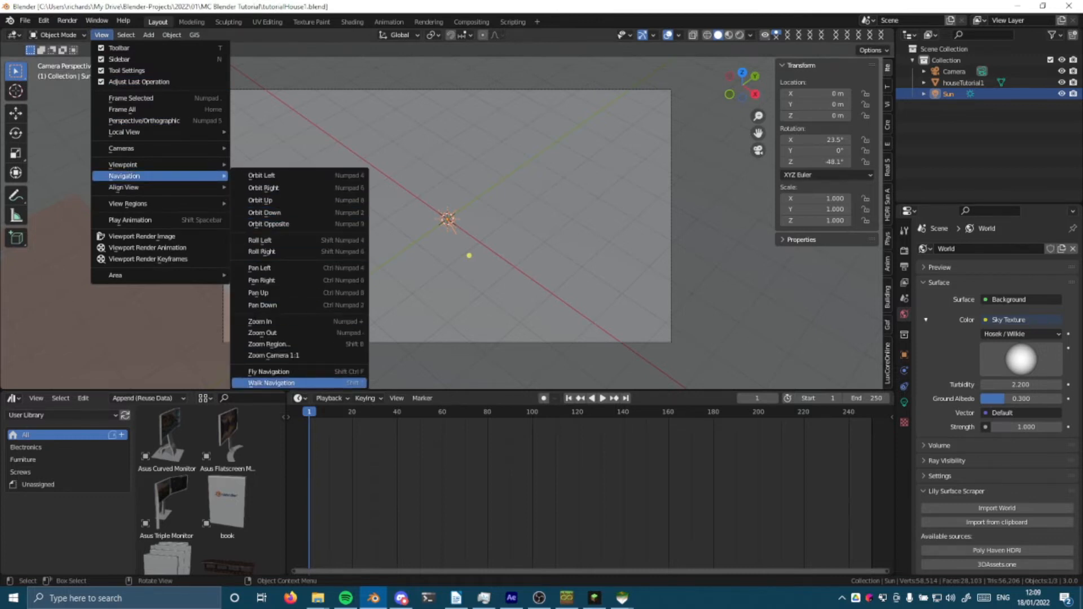
{"action": "left_click", "coordinate": [302, 383]}
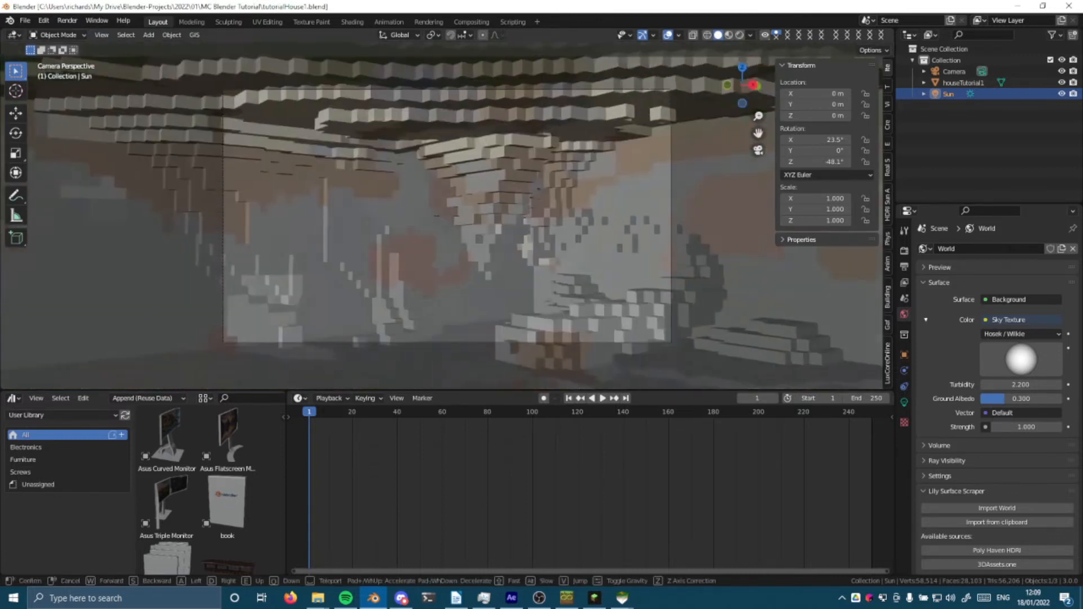
{"action": "key", "text": "w"}
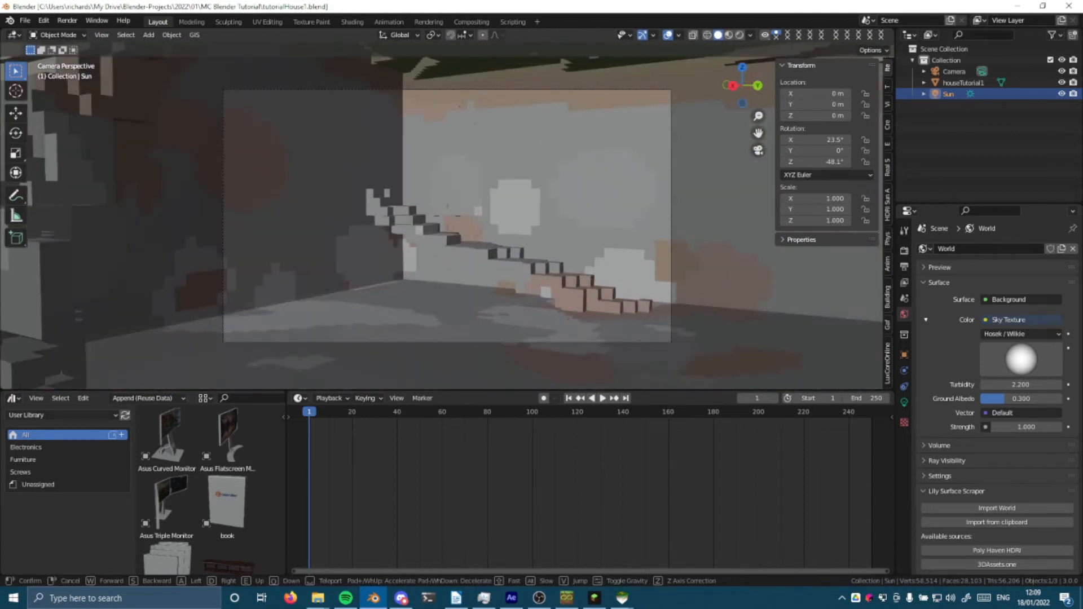
{"action": "key", "text": "w"}
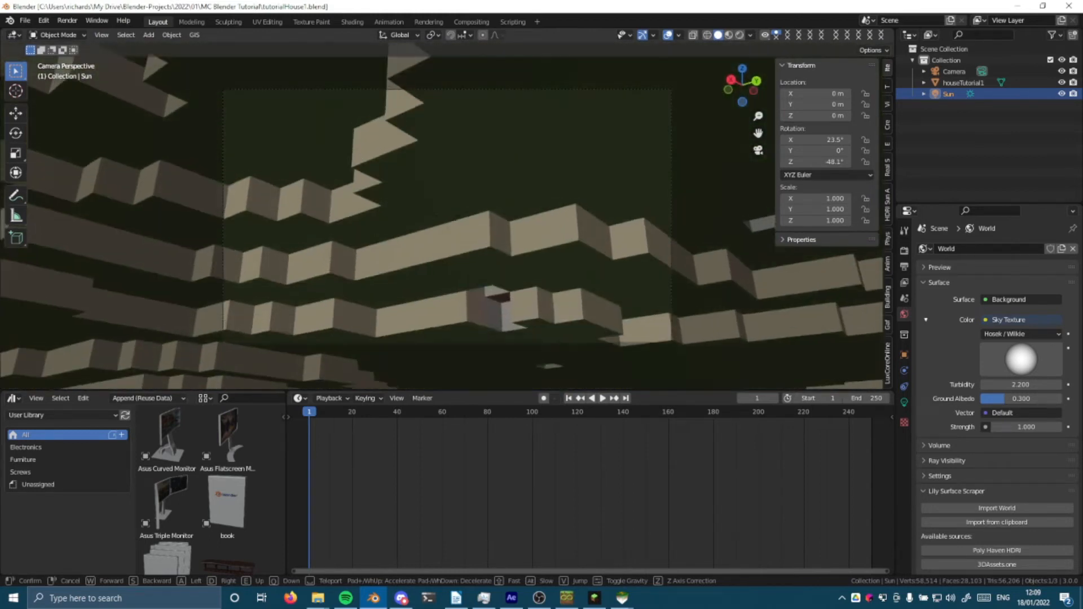
{"action": "key", "text": "w"}
{"action": "key", "text": "w"}
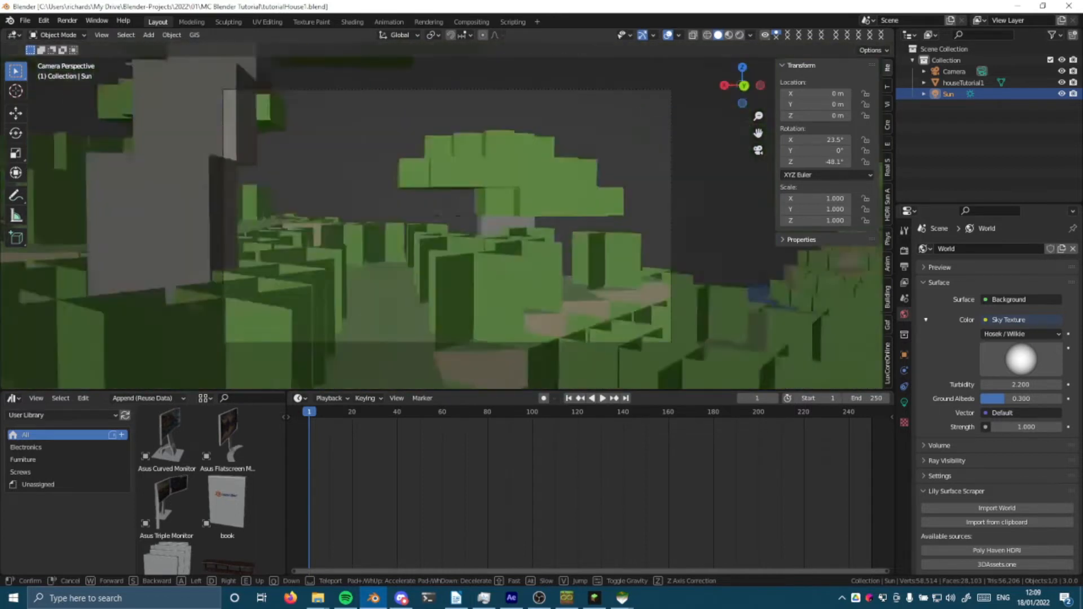
{"action": "key", "text": "w"}
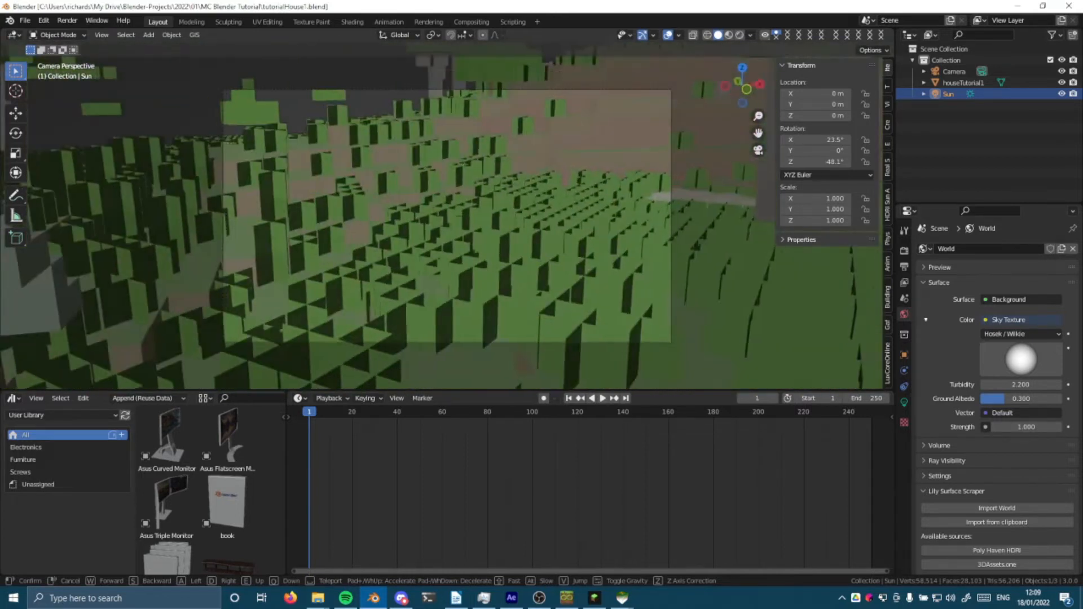
{"action": "key", "text": "w"}
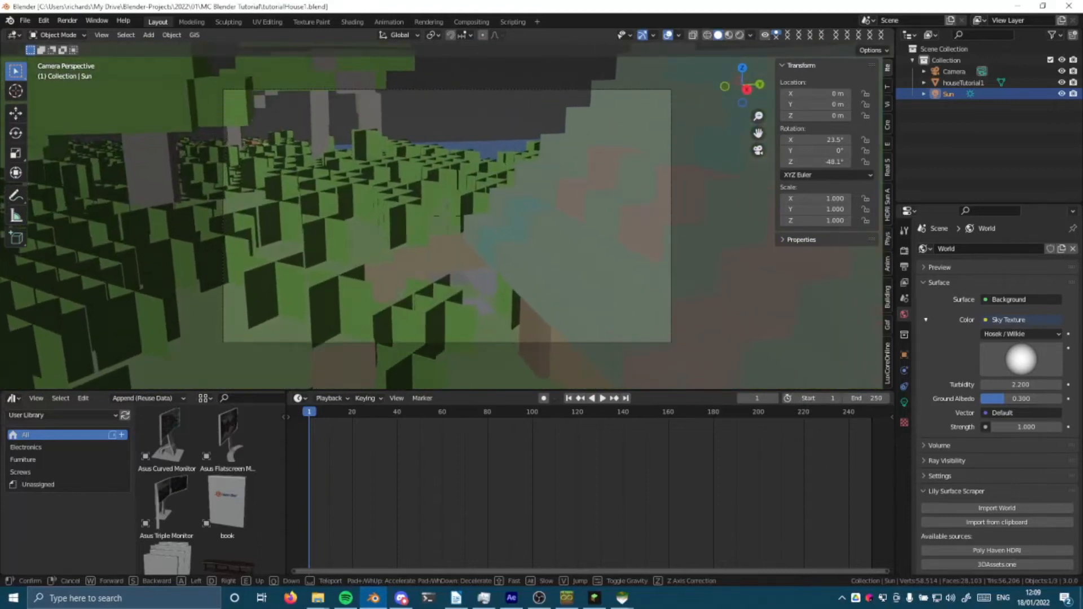
{"action": "key", "text": "w"}
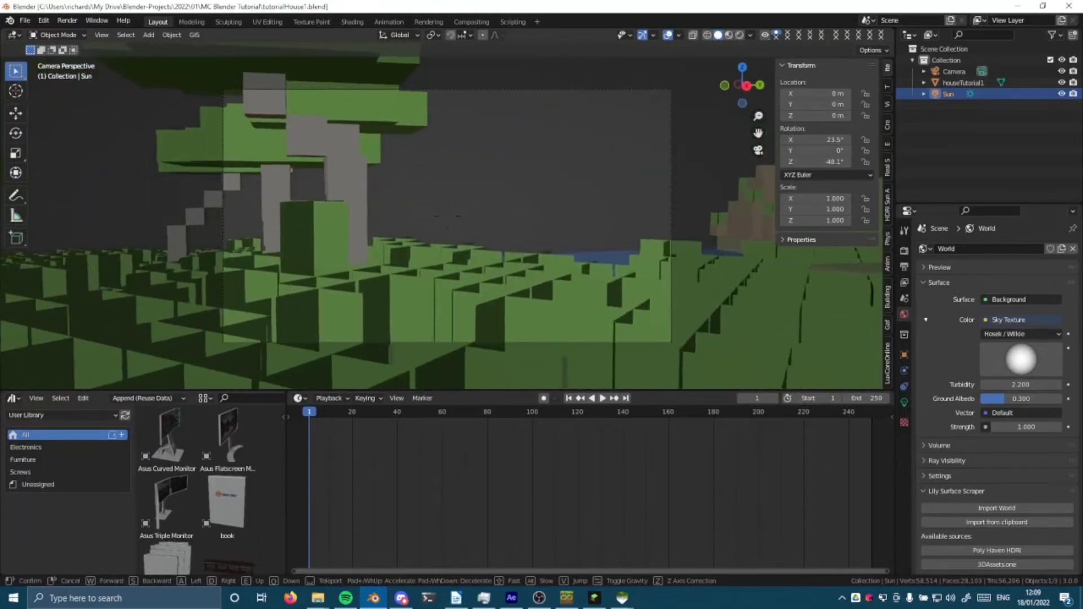
{"action": "key", "text": "w"}
{"action": "left_click", "coordinate": [433, 159]}
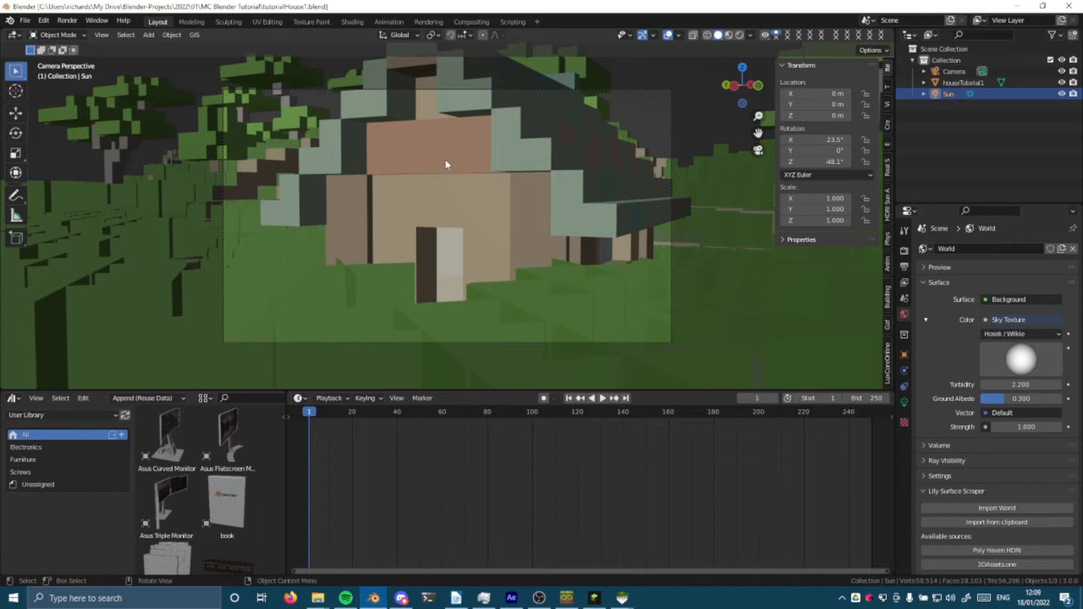
- Run MCprep's Prep Materials on the houseTutorial1 world mesh
{"action": "left_click", "coordinate": [545, 178]}
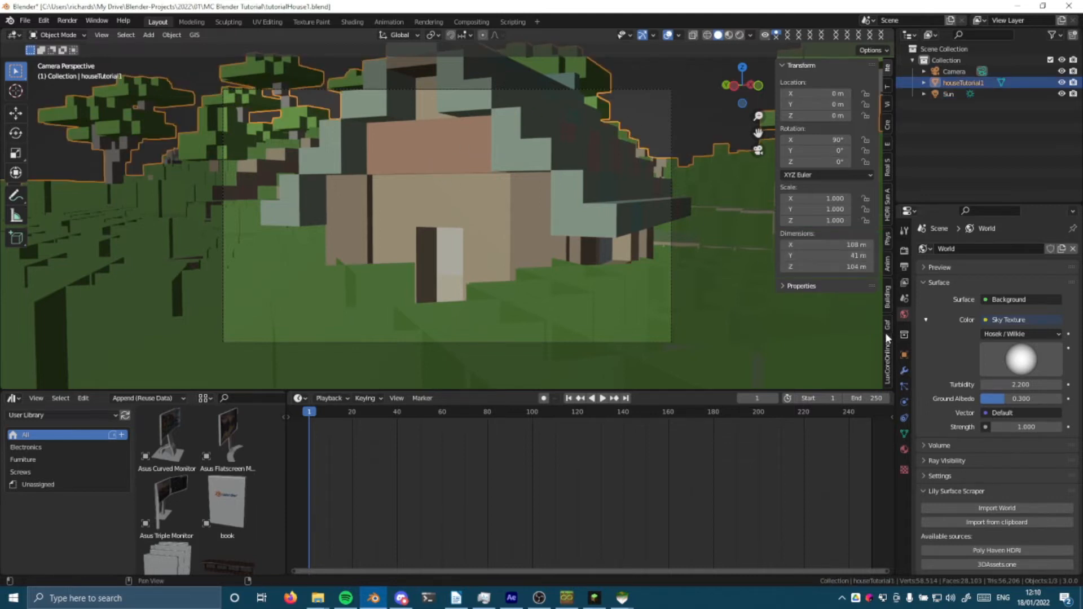
{"action": "left_click", "coordinate": [887, 295]}
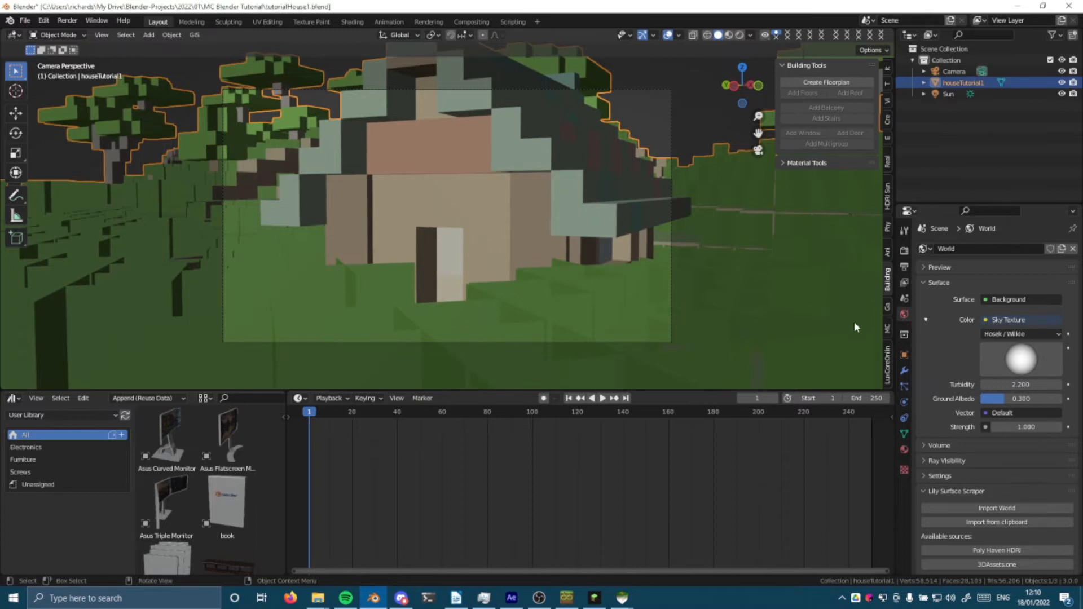
{"action": "left_click", "coordinate": [886, 328]}
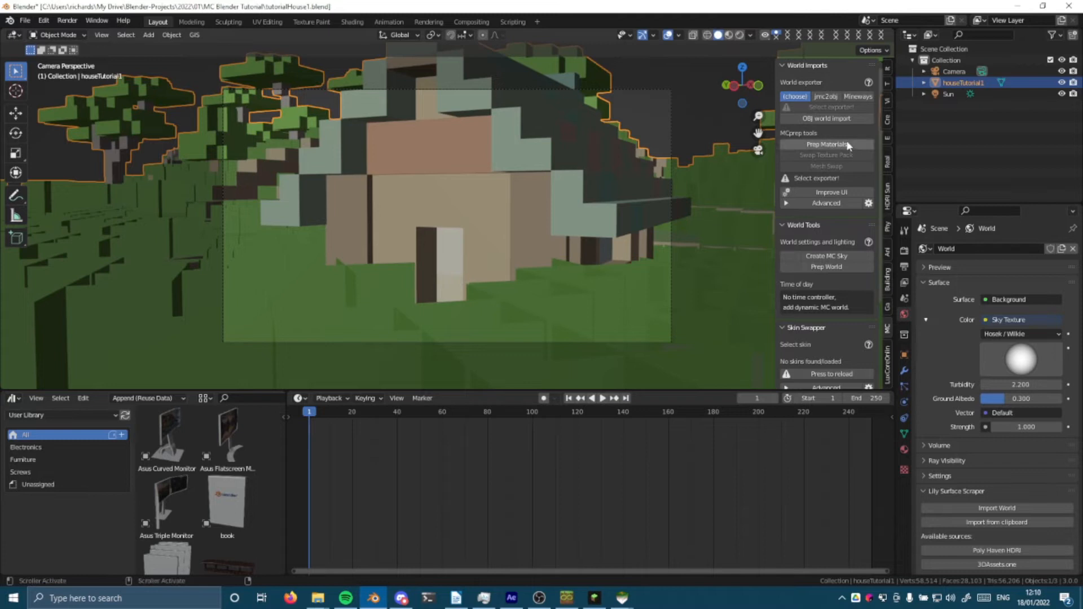
{"action": "left_click", "coordinate": [828, 144]}
{"action": "left_click", "coordinate": [843, 264]}
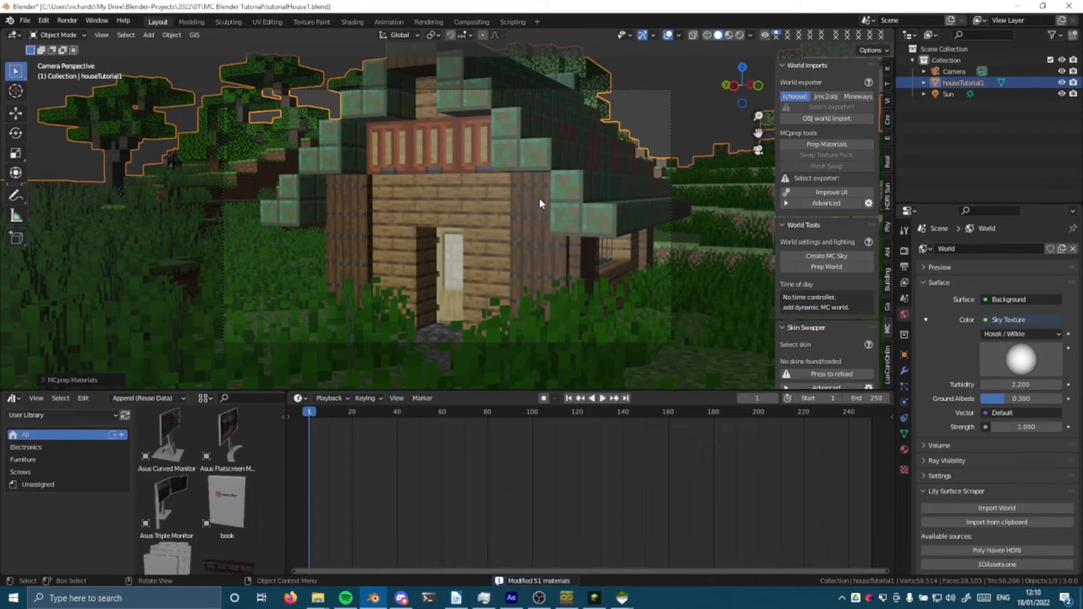
- Set MCprep's world exporter to jmc2obj and check the texture pack folder in its advanced options
{"action": "key", "text": "shift"}
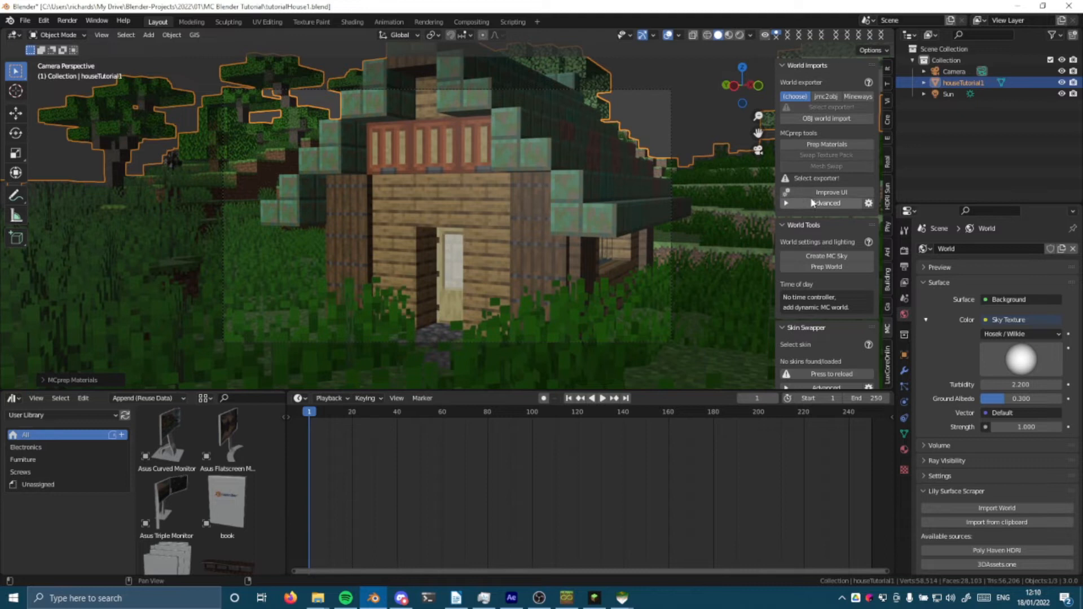
{"action": "left_click", "coordinate": [824, 97]}
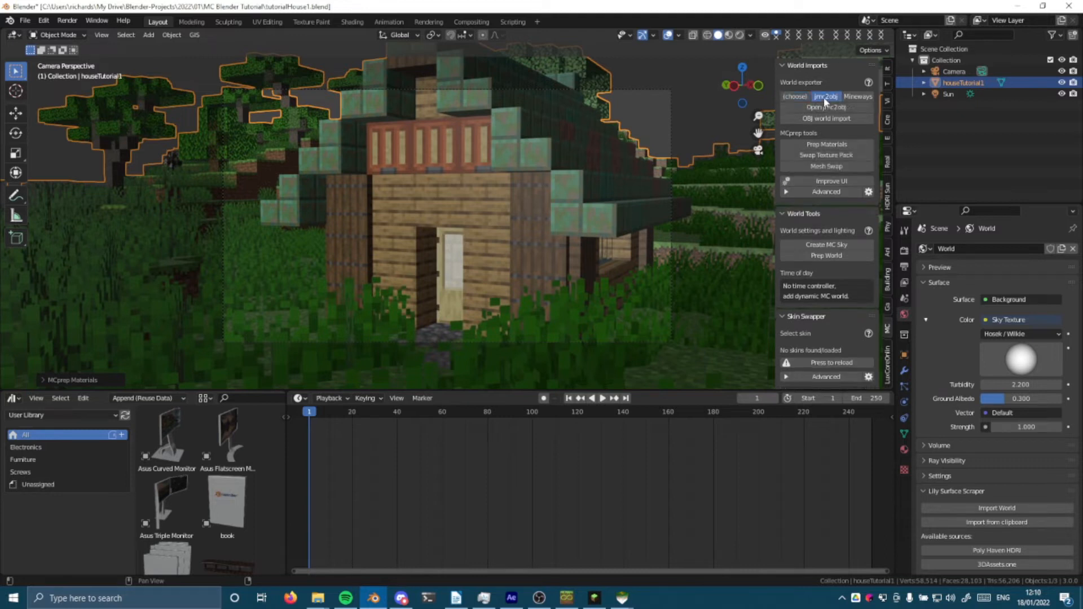
{"action": "left_click", "coordinate": [826, 192]}
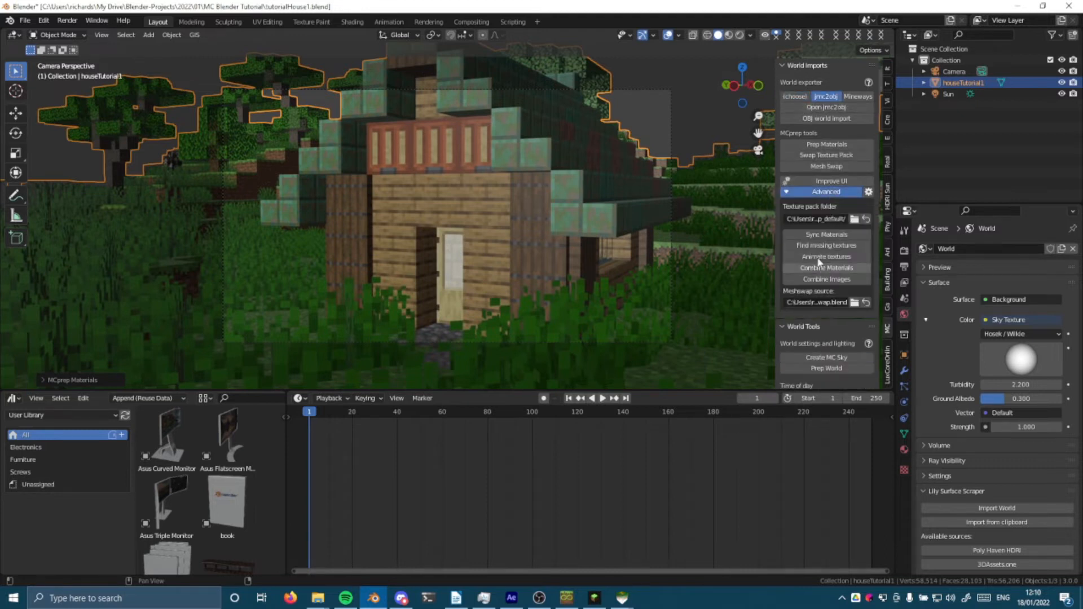
{"action": "left_click", "coordinate": [817, 218]}
{"action": "double_click", "coordinate": [827, 216]}
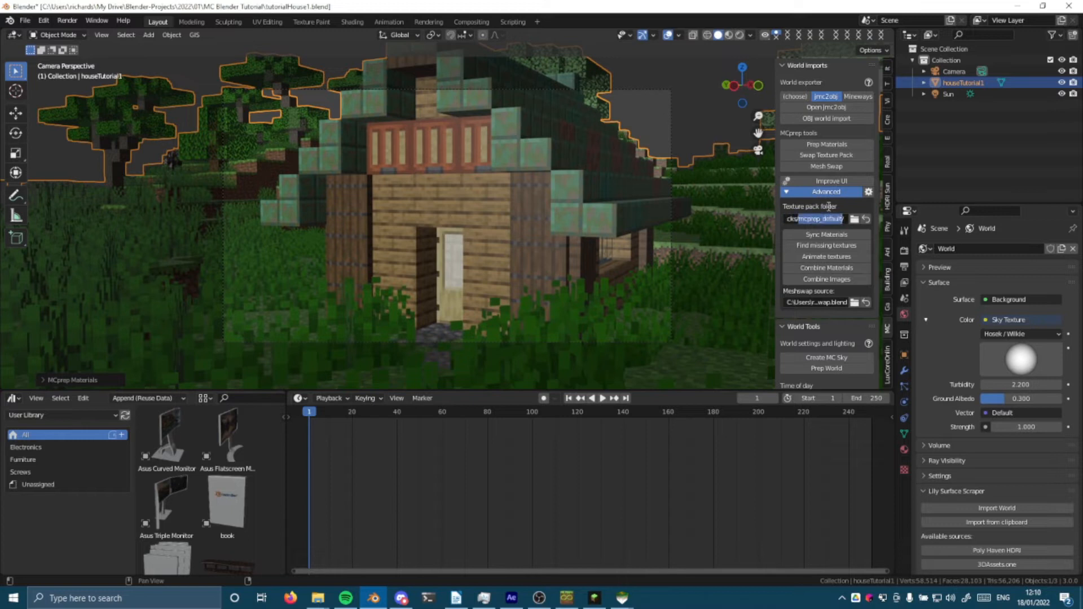
{"action": "left_click", "coordinate": [829, 204]}
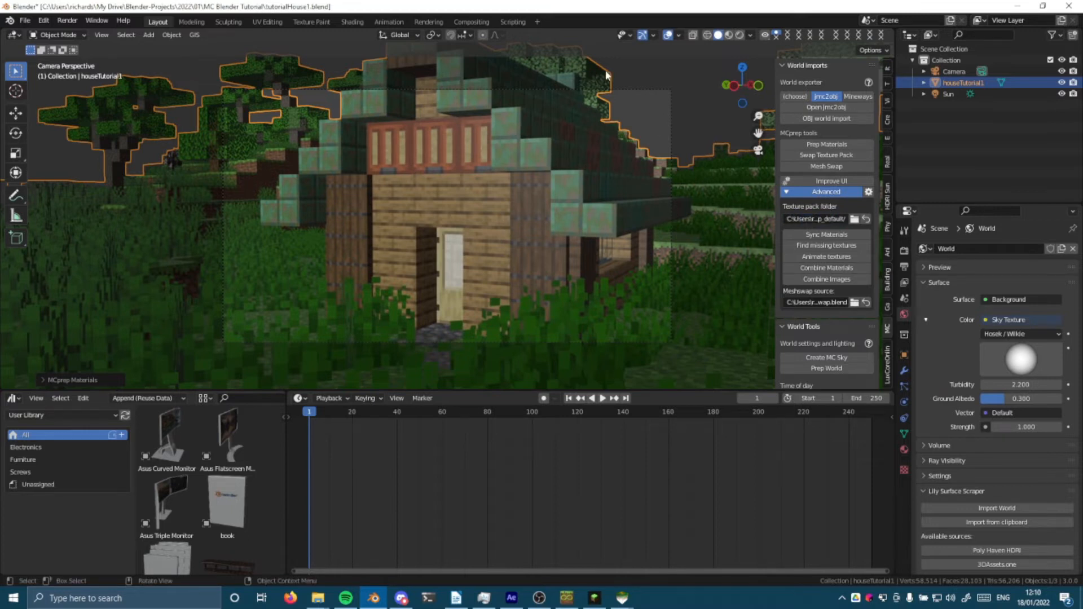
- Set the camera's focal length to 35 mm and slightly adjust its aim to reframe the house
{"action": "left_click", "coordinate": [669, 103]}
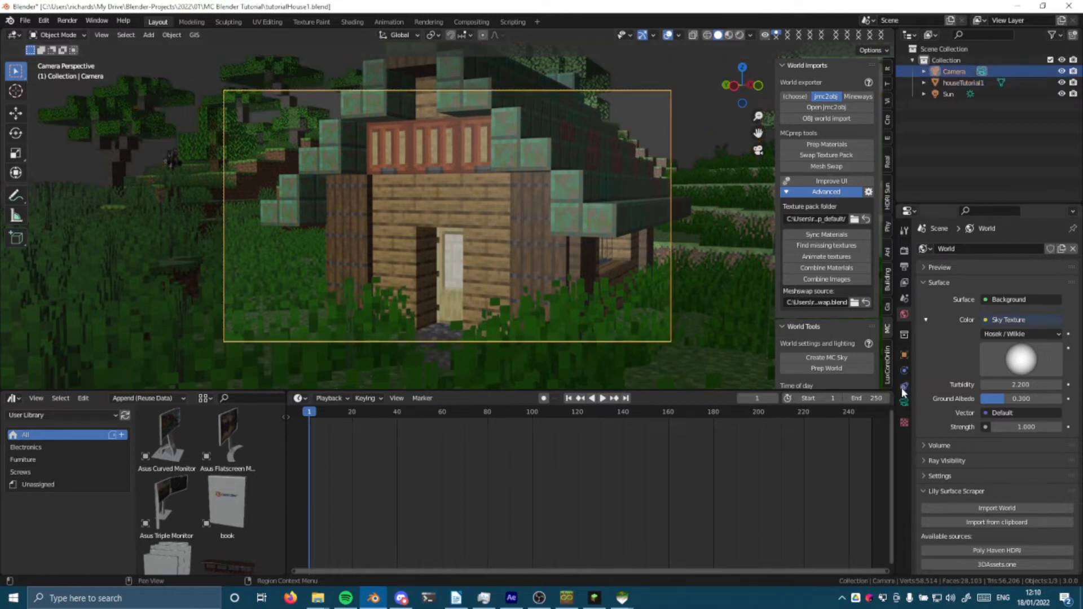
{"action": "left_click", "coordinate": [905, 401]}
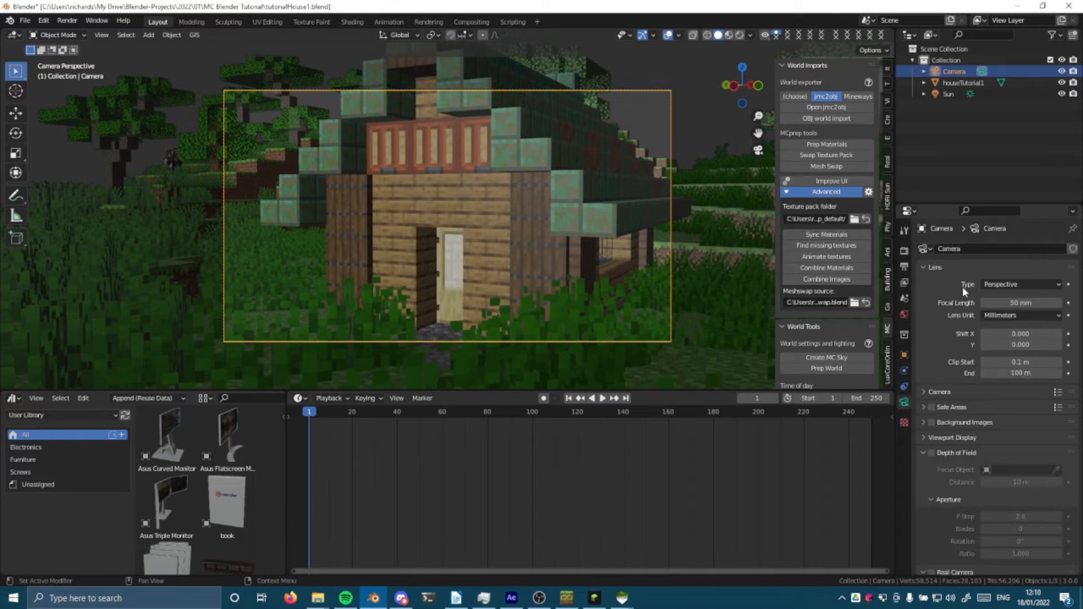
{"action": "left_click", "coordinate": [992, 303]}
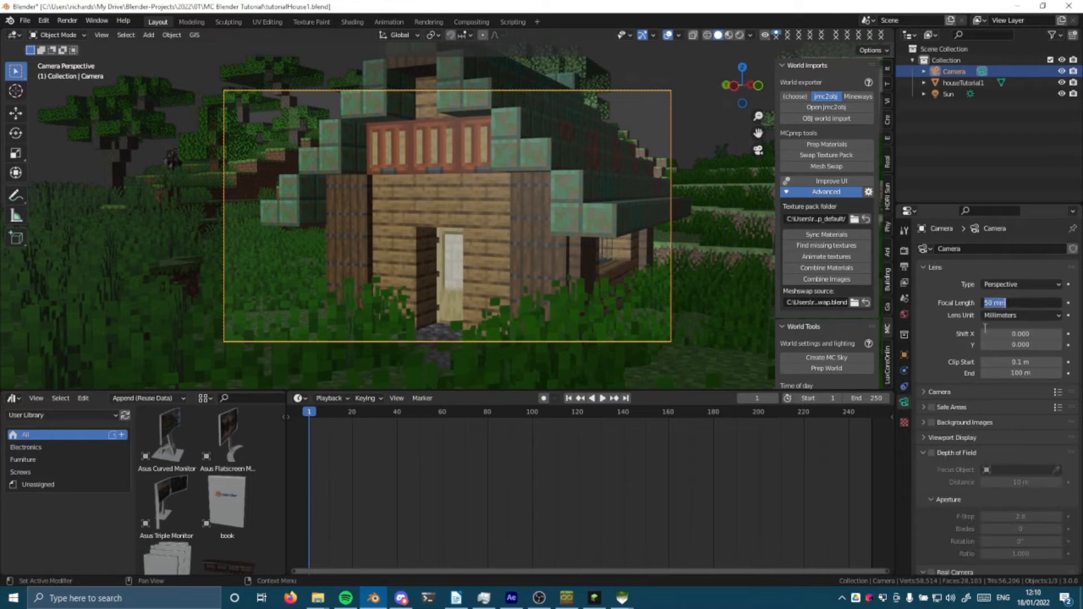
{"action": "type", "text": "35"}
{"action": "key", "text": "Return"}
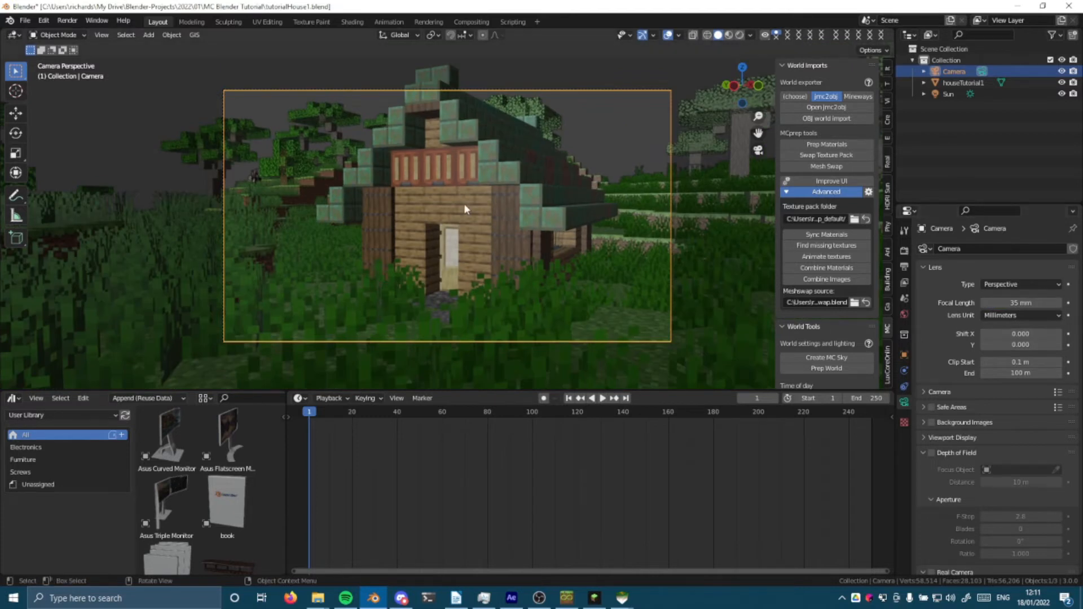
{"action": "key", "text": "shift+grave"}
{"action": "left_click", "coordinate": [164, 82]}
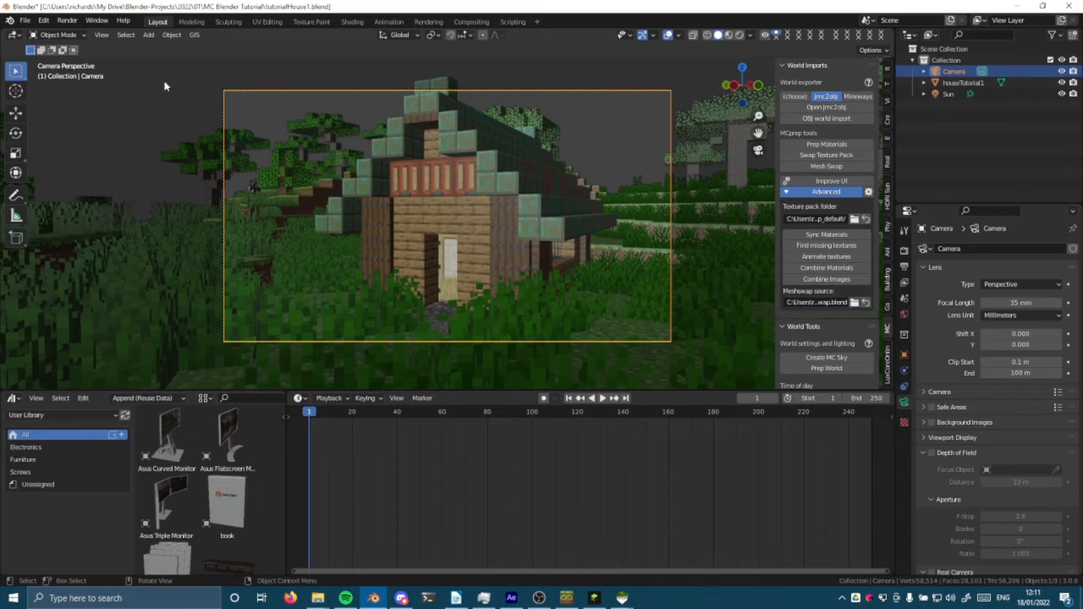
- Examine the shortcut options of the Walk Navigation command
{"action": "left_click", "coordinate": [101, 35]}
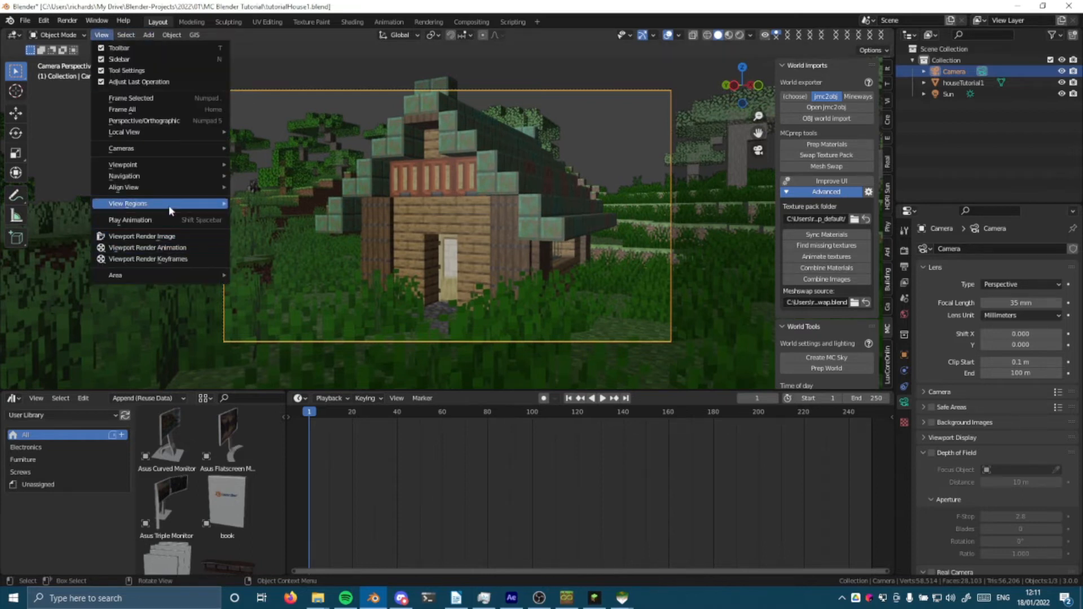
{"action": "mouse_move", "coordinate": [156, 172]}
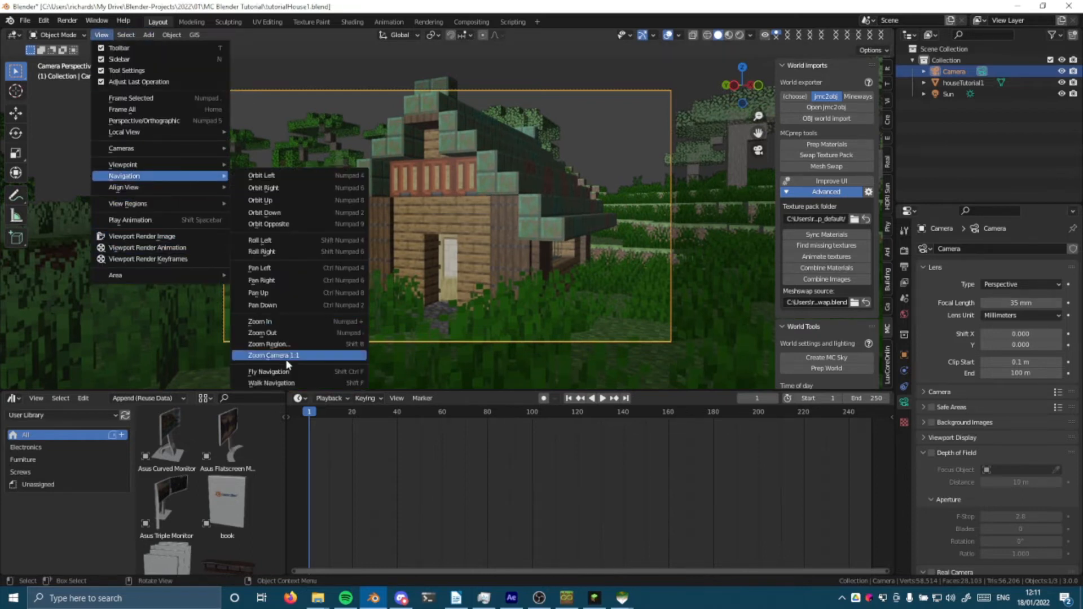
{"action": "right_click", "coordinate": [351, 383]}
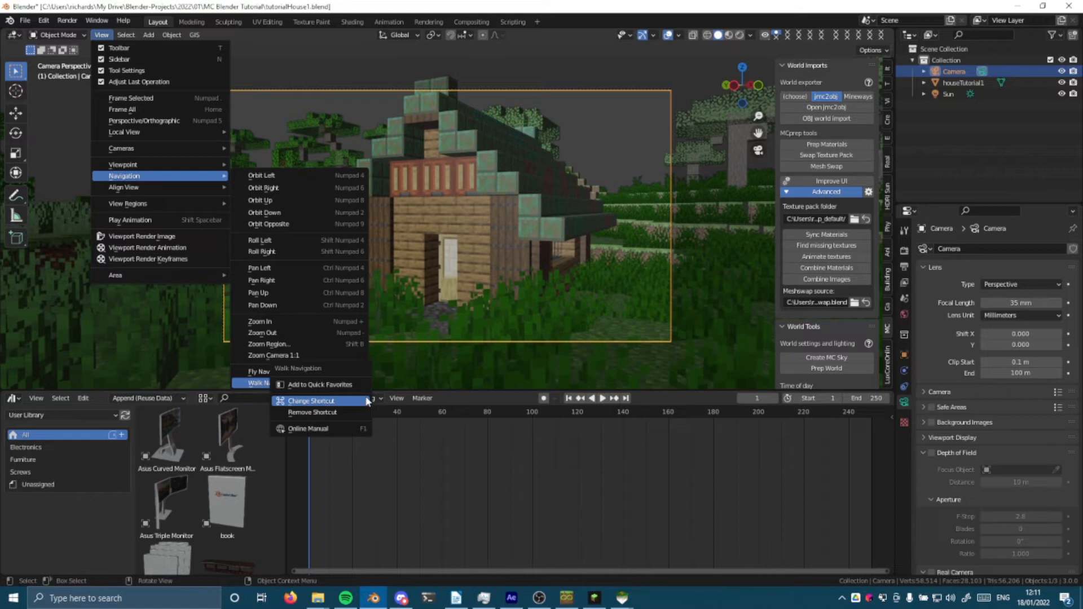
{"action": "left_click", "coordinate": [299, 382]}
{"action": "right_click", "coordinate": [445, 220]}
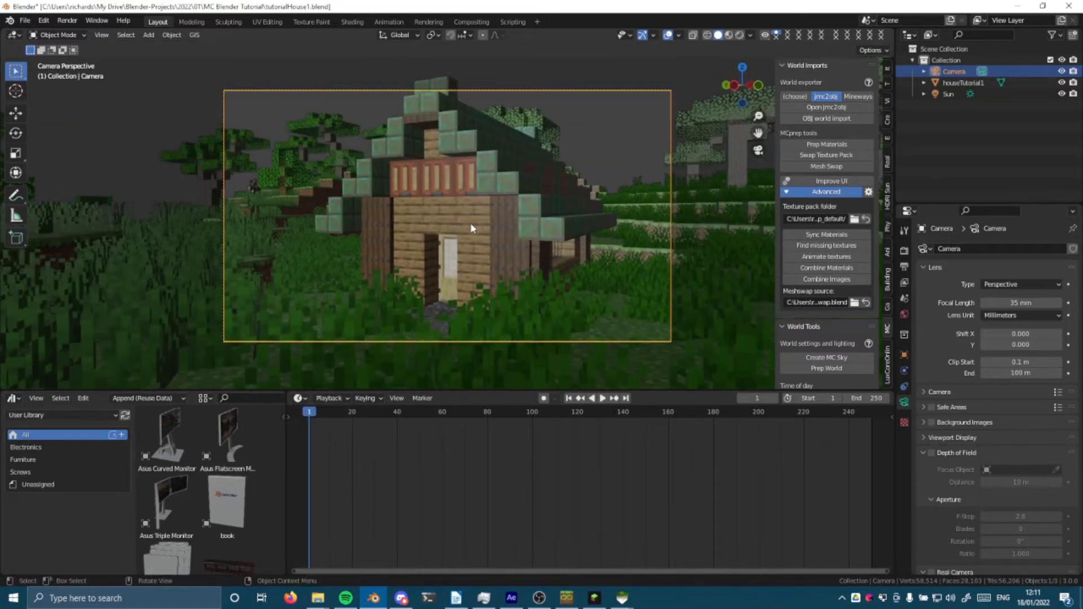
- Preview the rendered camera view, return to solid shading, and set the Sun light's strength to 2
{"action": "key", "text": "z"}
{"action": "left_click", "coordinate": [487, 203]}
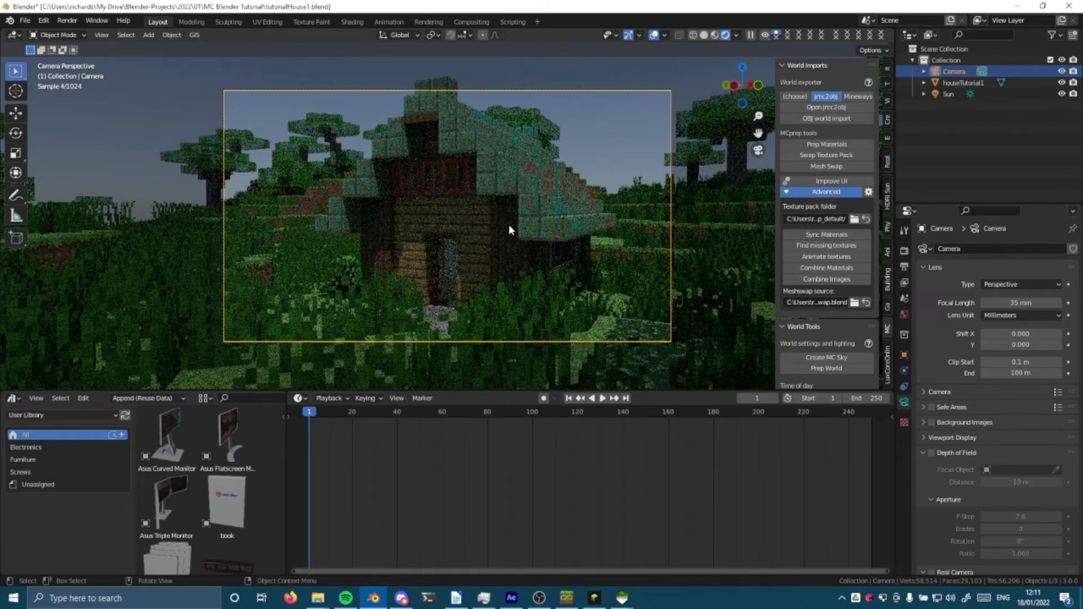
{"action": "key", "text": "z"}
{"action": "left_click", "coordinate": [598, 237]}
{"action": "scroll", "coordinate": [602, 236], "scroll_direction": "down", "scroll_amount": 2}
{"action": "mouse_move", "coordinate": [602, 235]}
{"action": "middle_mouse_down"}
{"action": "mouse_move", "coordinate": [464, 375]}
{"action": "mouse_move", "coordinate": [502, 58]}
{"action": "mouse_move", "coordinate": [510, 70]}
{"action": "middle_mouse_up"}
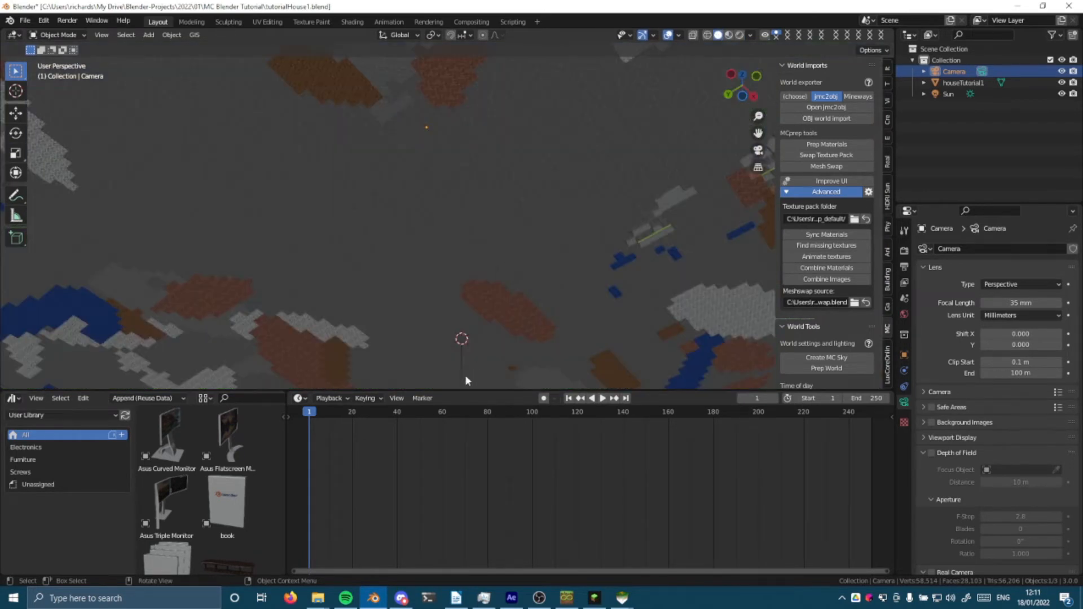
{"action": "left_click", "coordinate": [459, 367]}
{"action": "left_click", "coordinate": [1036, 328]}
{"action": "type", "text": "2"}
{"action": "key", "text": "Return"}
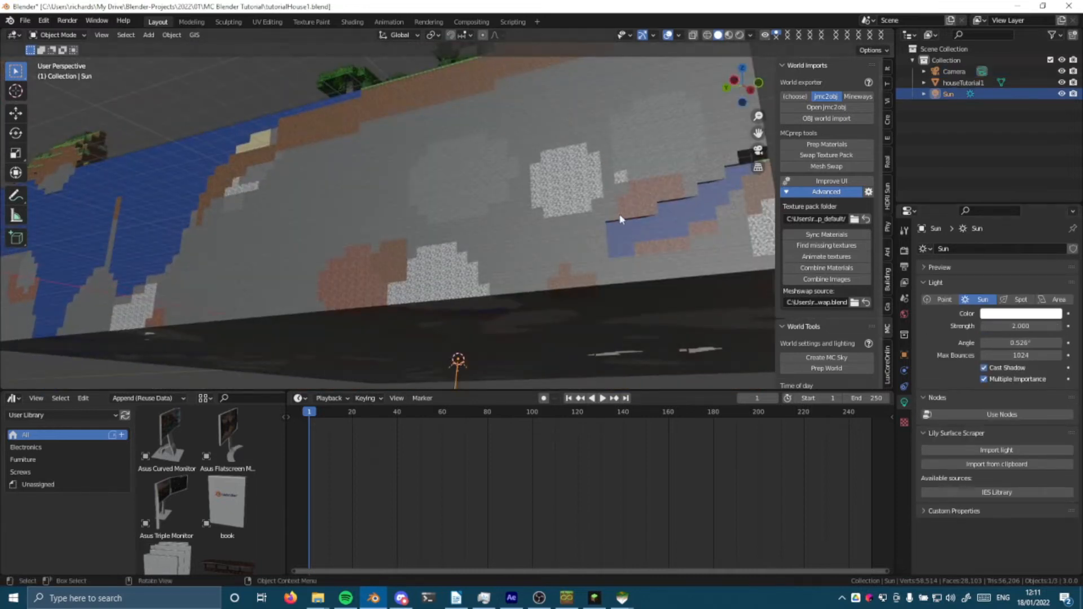
- Return to the camera view with rendered shading to check the lighting on the house
{"action": "key", "text": "KP_0"}
{"action": "key", "text": "z"}
{"action": "left_click", "coordinate": [533, 145]}
{"action": "scroll", "coordinate": [533, 147], "scroll_direction": "up", "scroll_amount": 5}
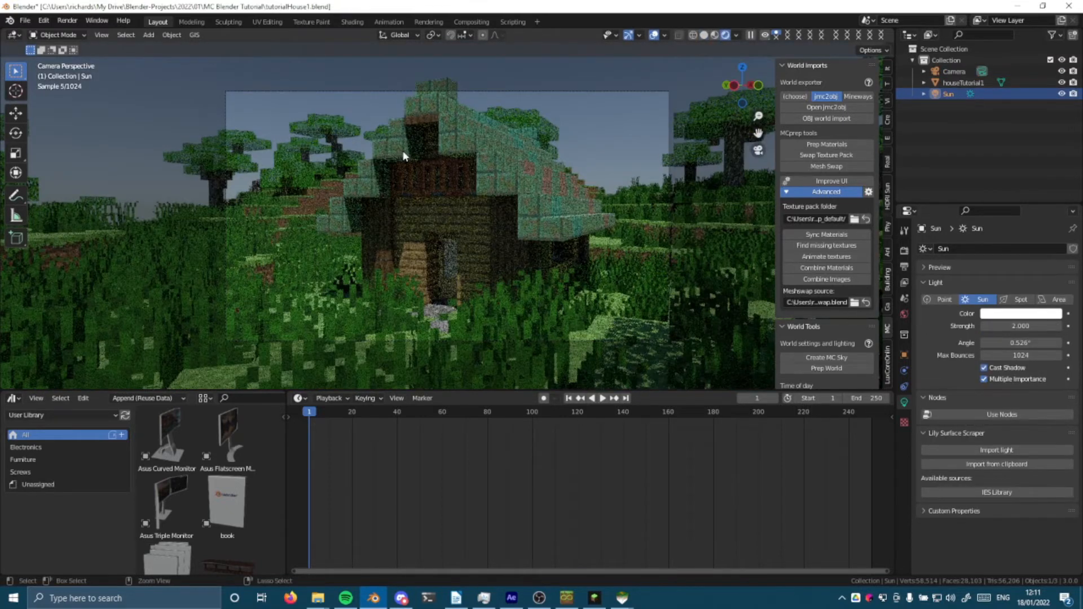
- Save the project and try a test render of the camera view, closing the render before it completes
{"action": "key", "text": "ctrl+s"}
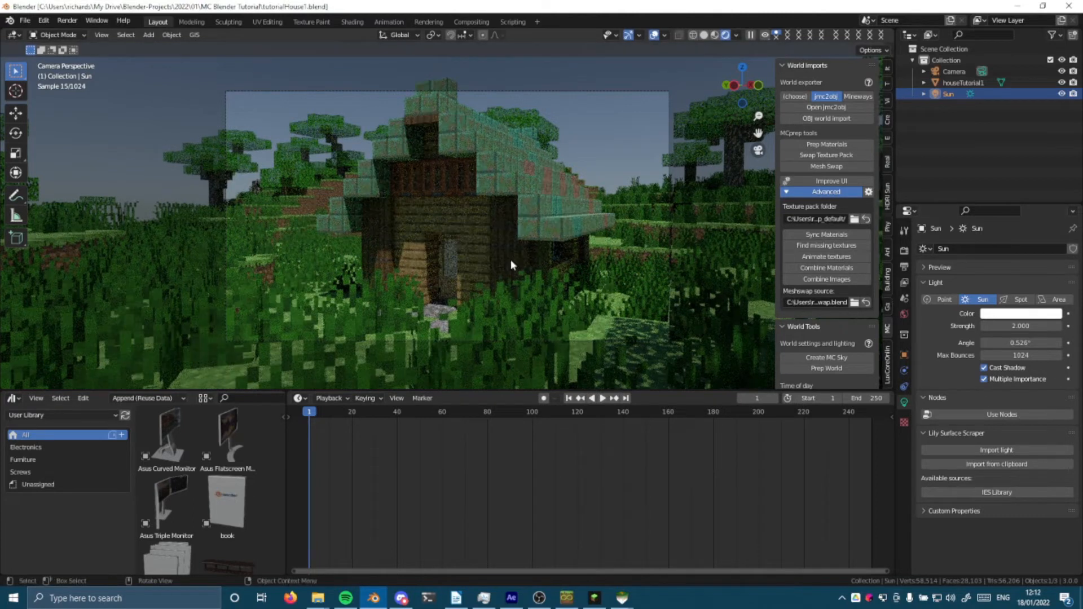
{"action": "key", "text": "F12"}
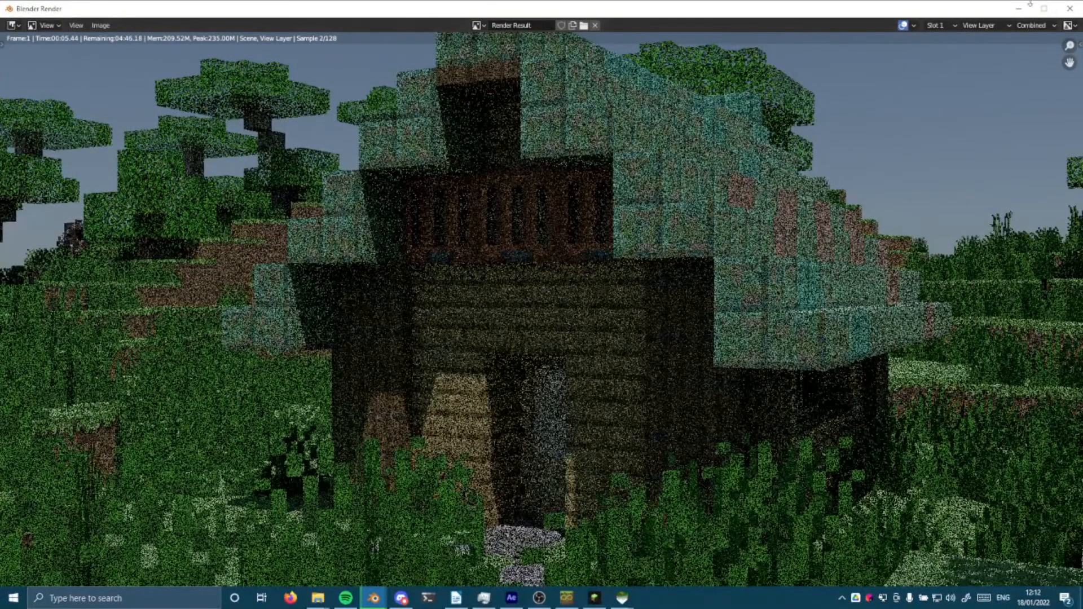
{"action": "left_click", "coordinate": [1068, 10]}
- Set the maximum samples for final renders to 16 and render the camera view
{"action": "left_click", "coordinate": [904, 250]}
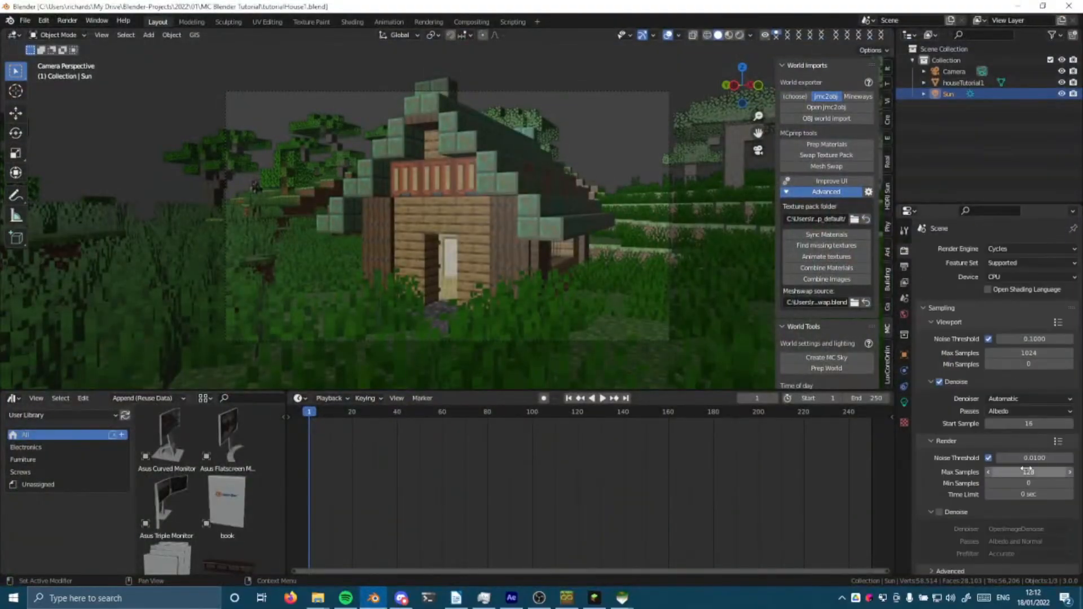
{"action": "left_click_drag", "start_coordinate": [1026, 468], "coordinate": [981, 468]}
{"action": "left_click", "coordinate": [654, 209]}
{"action": "key", "text": "F12"}
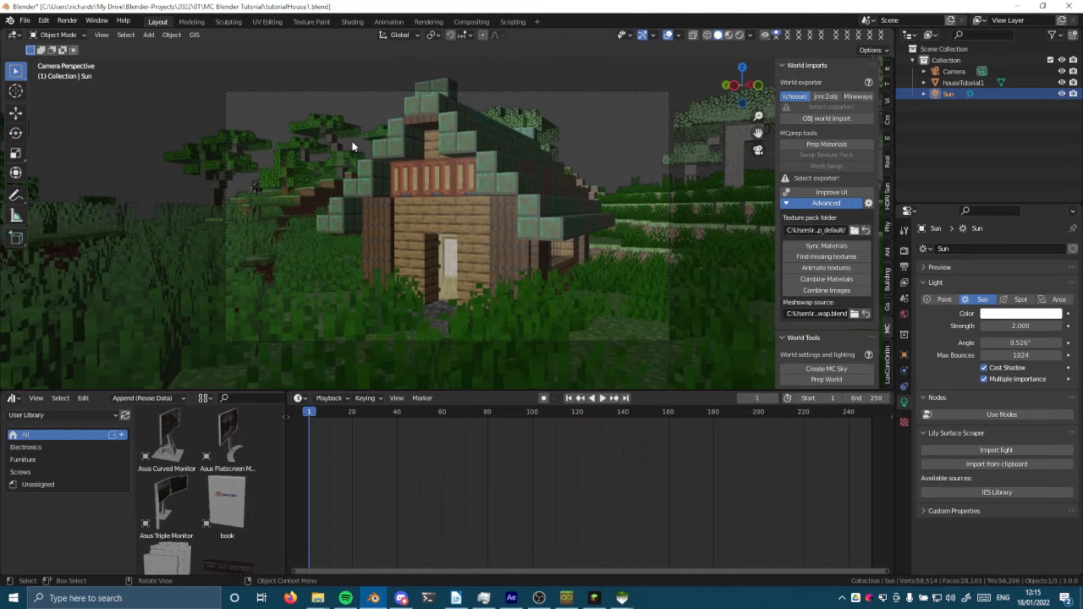
- Save the project, render the house image again, and close the render result
{"action": "key", "text": "ctrl+s"}
{"action": "key", "text": "F12"}
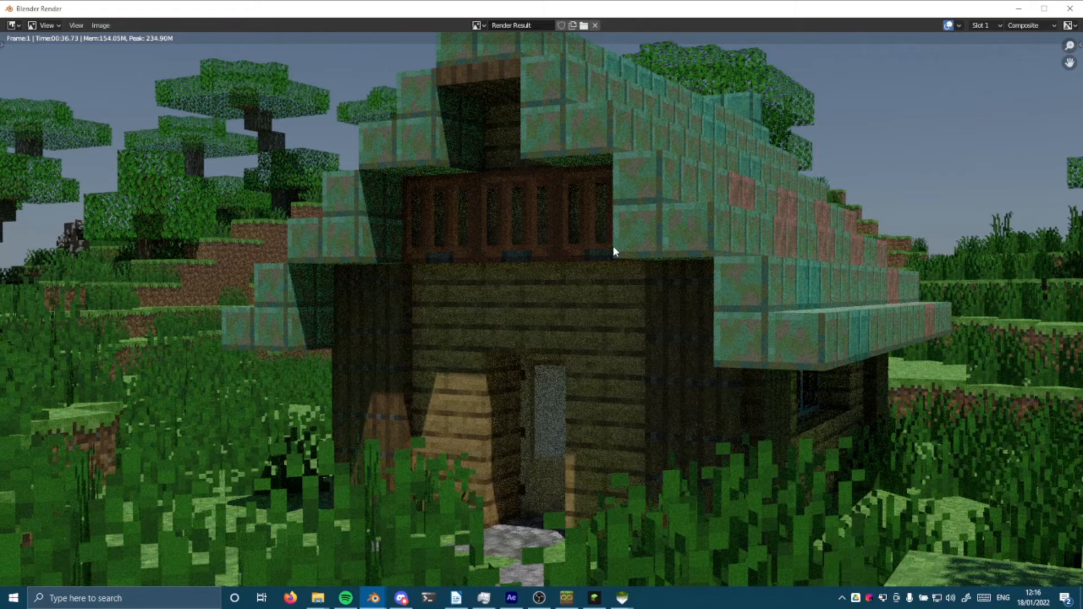
{"action": "left_click", "coordinate": [1069, 8]}
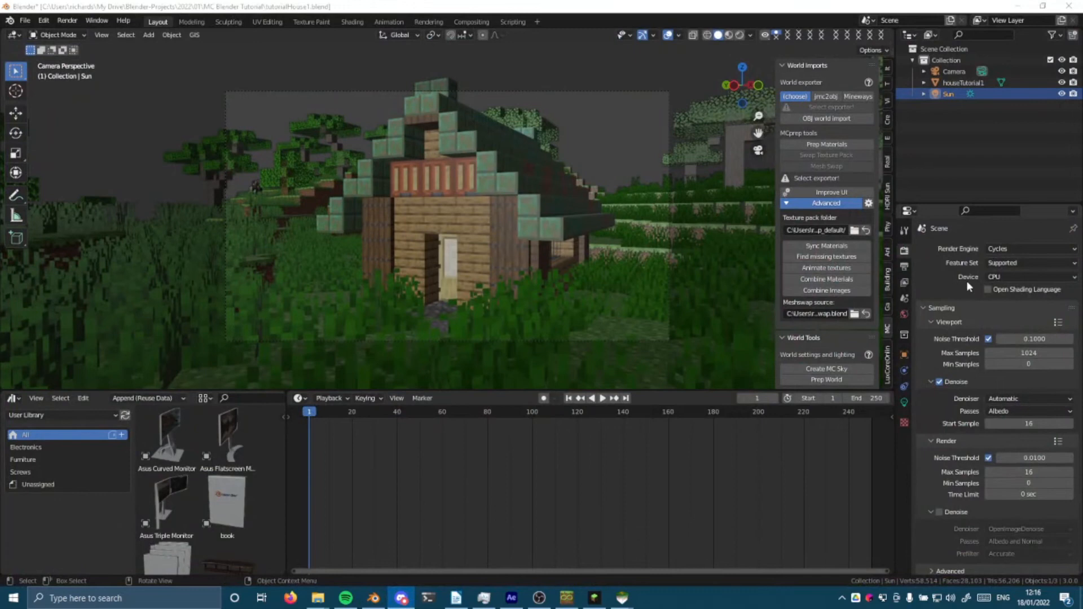
- Add a Denoise node between Render Layers and Composite in the compositing node tree
{"action": "left_click", "coordinate": [478, 22]}
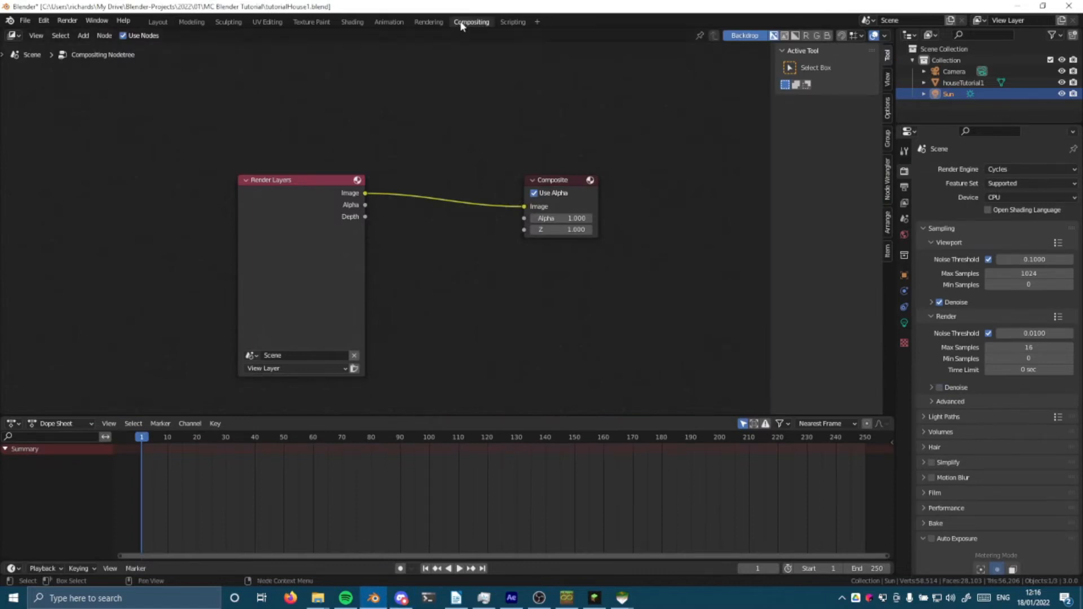
{"action": "key", "text": "shift+a"}
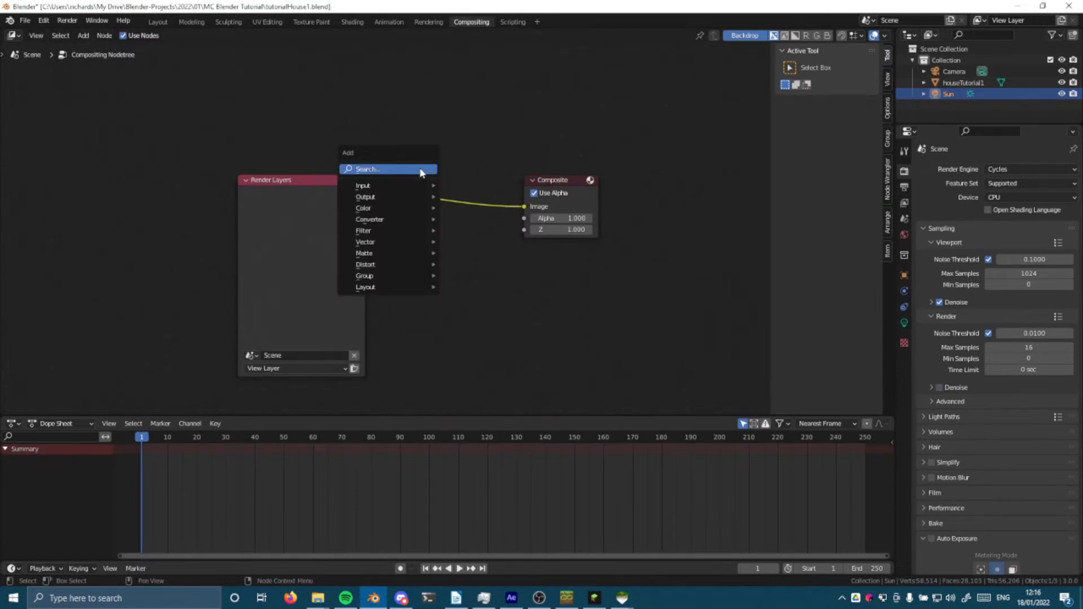
{"action": "left_click", "coordinate": [420, 171]}
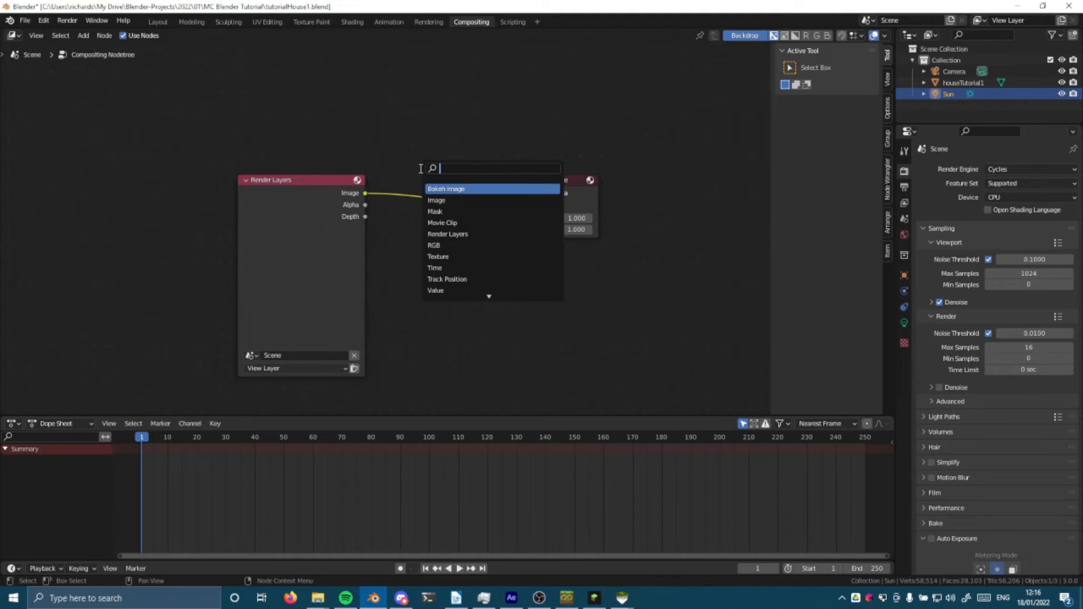
{"action": "type", "text": "deno"}
{"action": "key", "text": "Return"}
{"action": "left_click", "coordinate": [408, 167]}
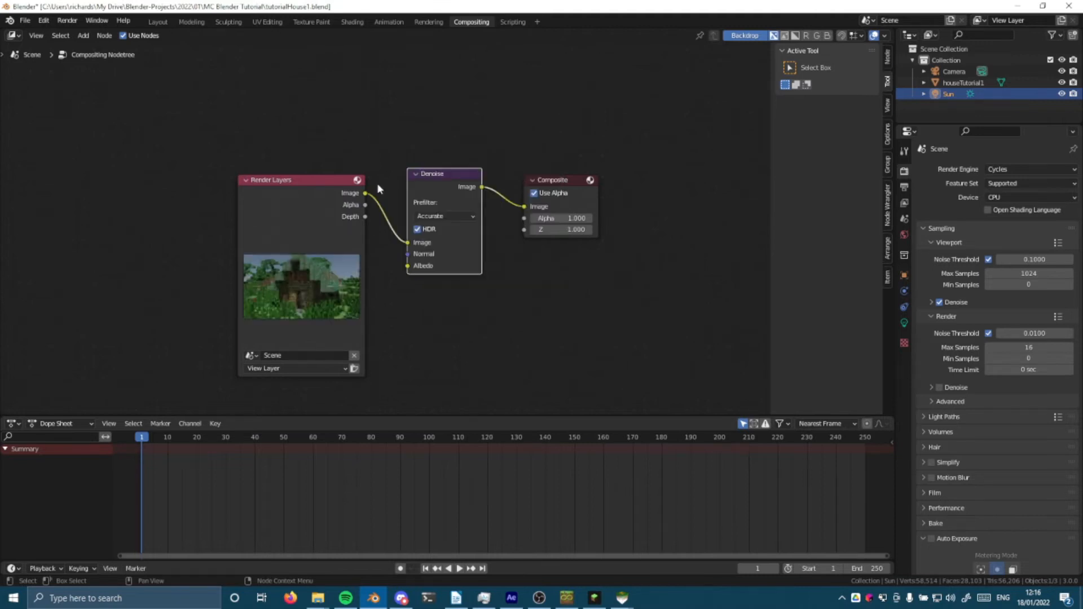
- Enable the Denoising Data pass and connect Denoising Normal and Denoising Albedo to the Denoise node's Normal and Albedo inputs
{"action": "left_click", "coordinate": [904, 203]}
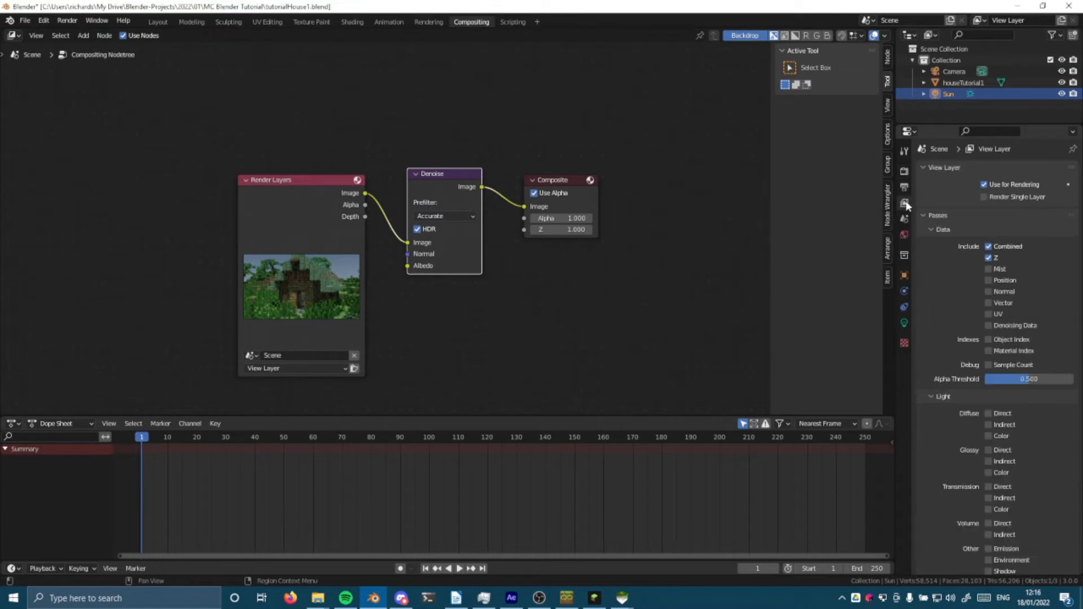
{"action": "left_click", "coordinate": [1007, 324]}
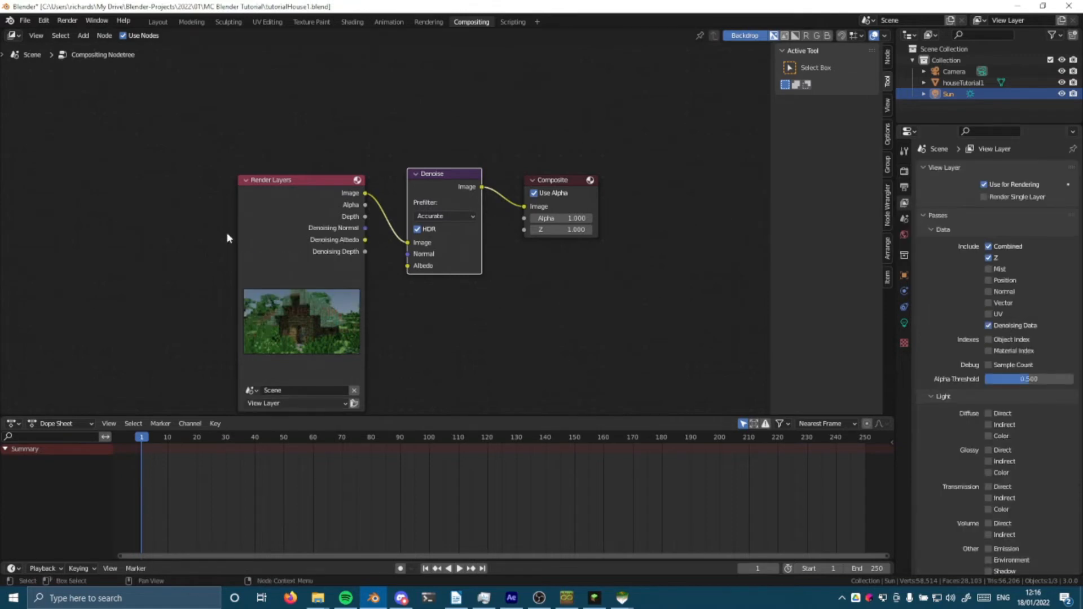
{"action": "left_click_drag", "start_coordinate": [366, 229], "coordinate": [410, 267]}
{"action": "left_click", "coordinate": [613, 229]}
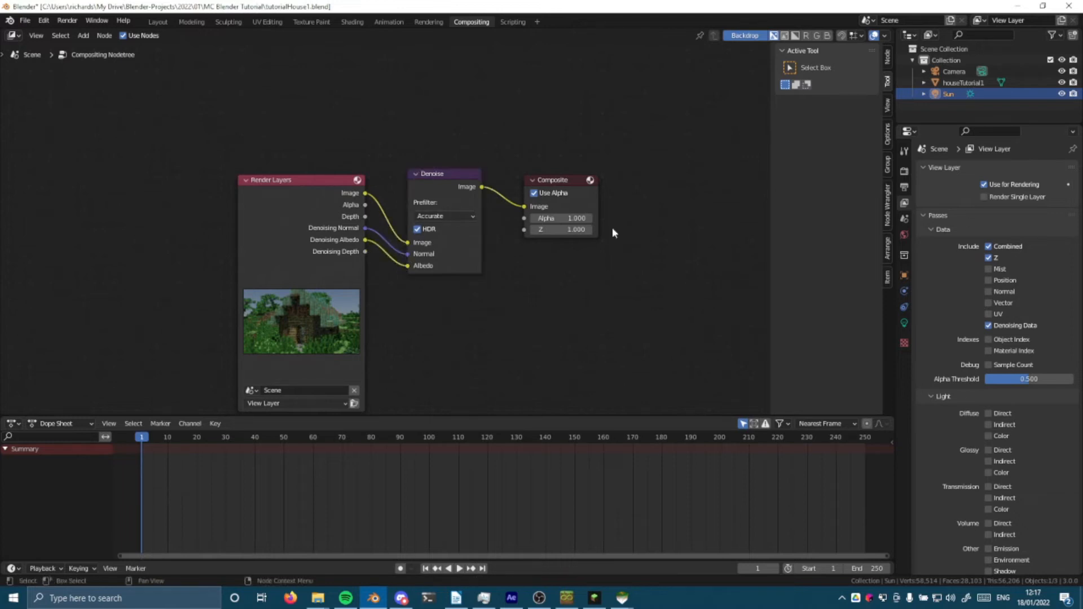
- Render the denoised image and save it as rnd_2.png in the MC Blender Tutorial folder
{"action": "key", "text": "F12"}
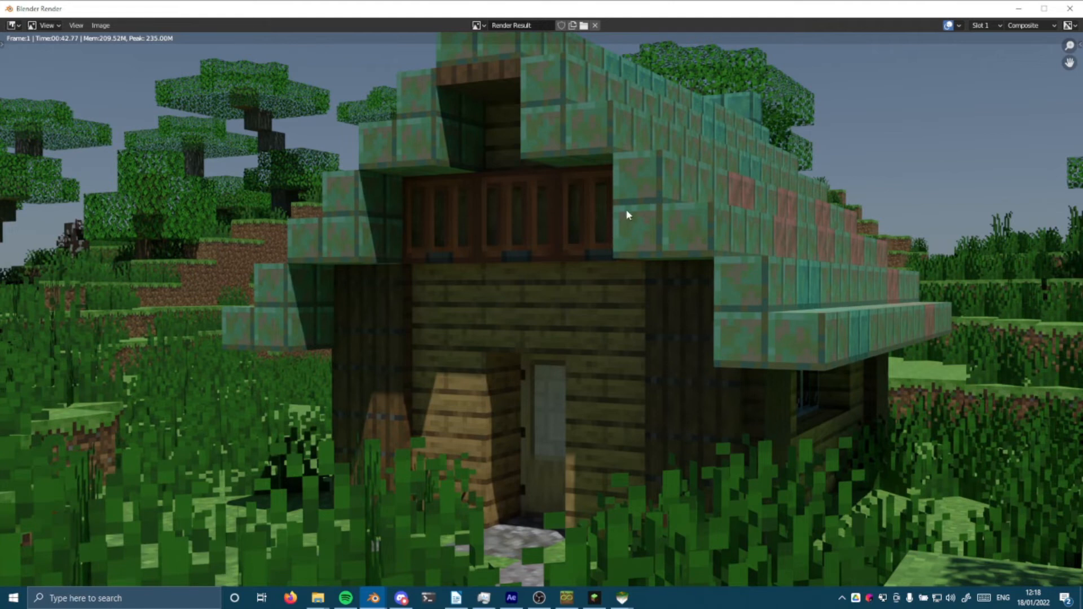
{"action": "key", "text": "shift+alt+s"}
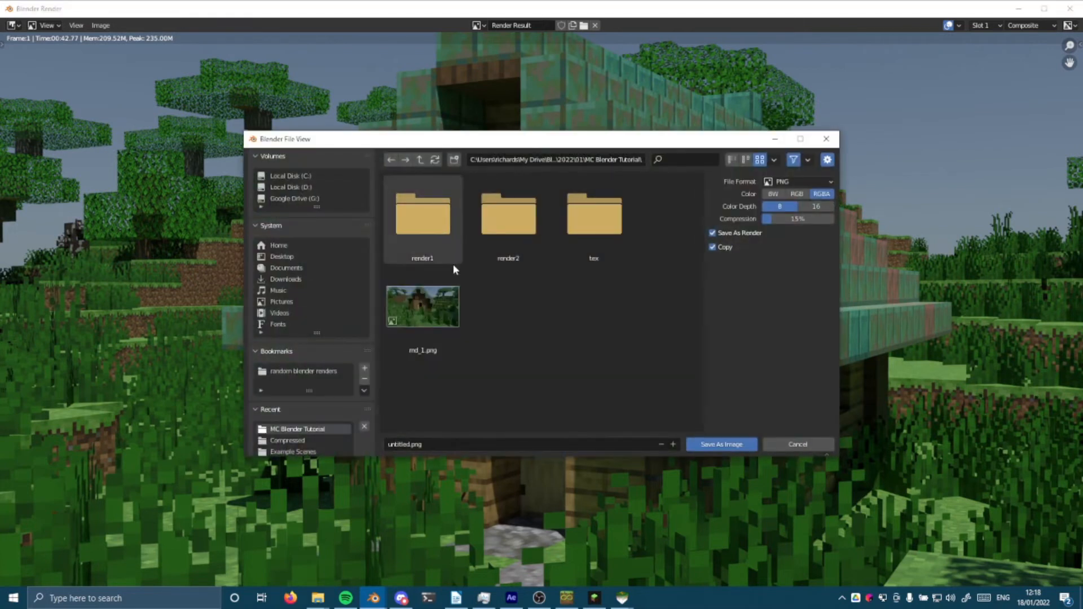
{"action": "left_click", "coordinate": [435, 327]}
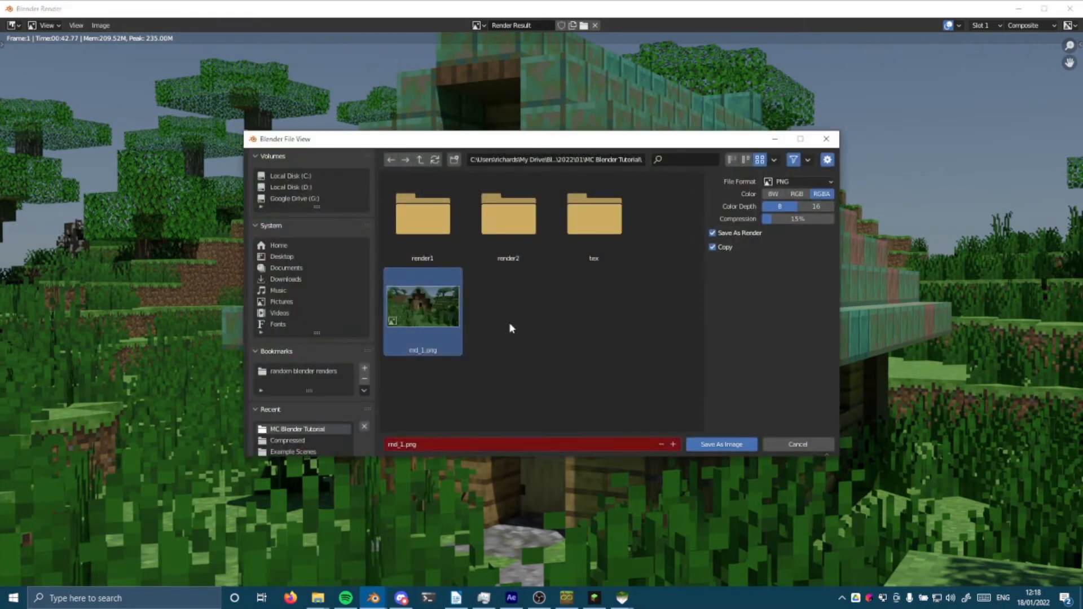
{"action": "left_click", "coordinate": [672, 444]}
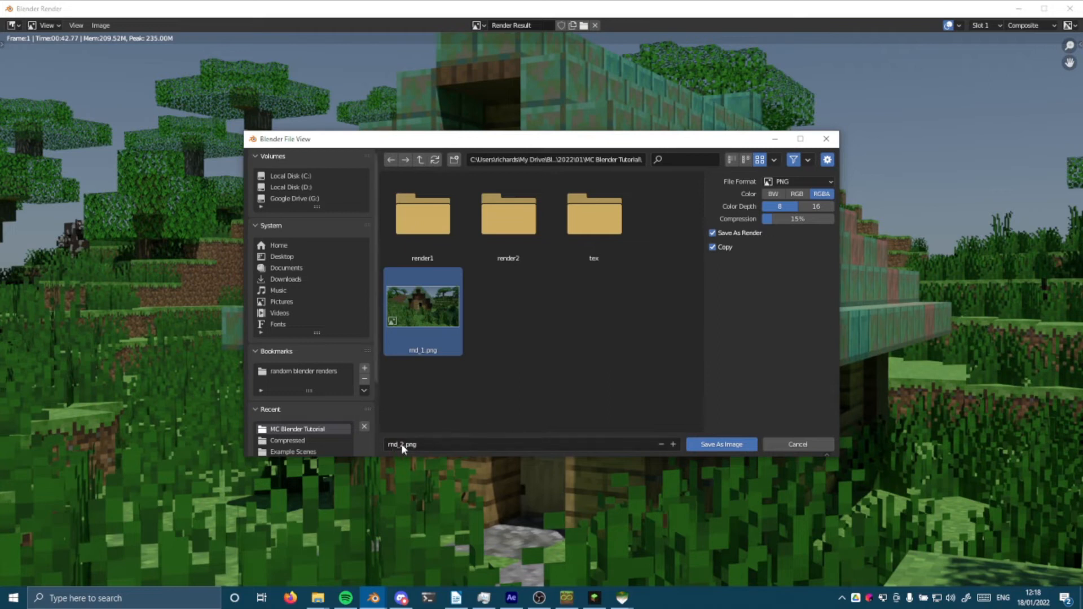
{"action": "left_click", "coordinate": [710, 443]}
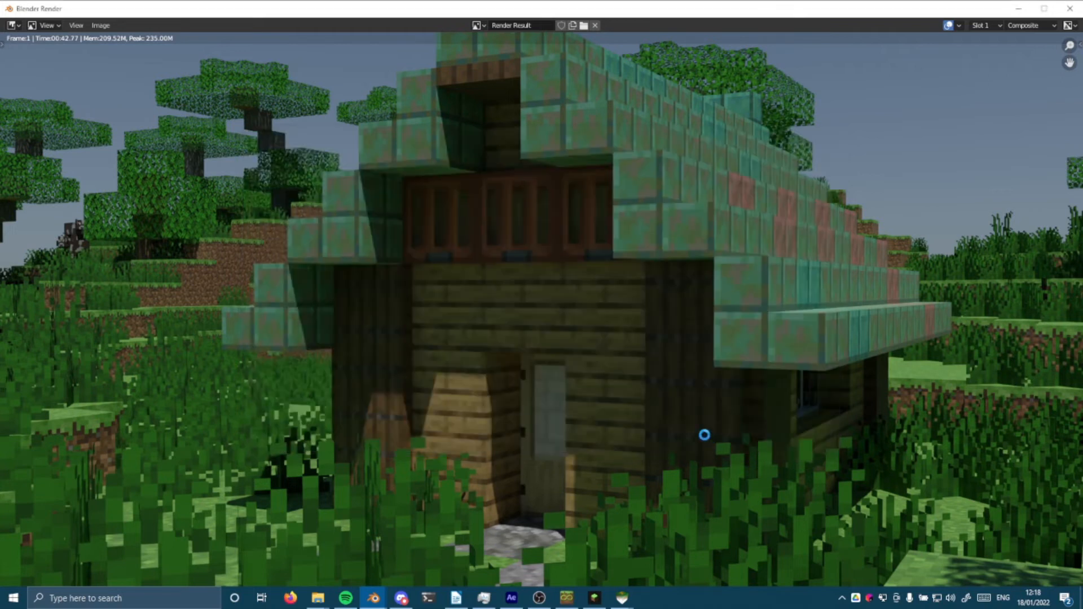
- Open the saved rnd_2.png from the MC Blender Tutorial folder in File Explorer to inspect it, then close the image
{"action": "key", "text": "super+2"}
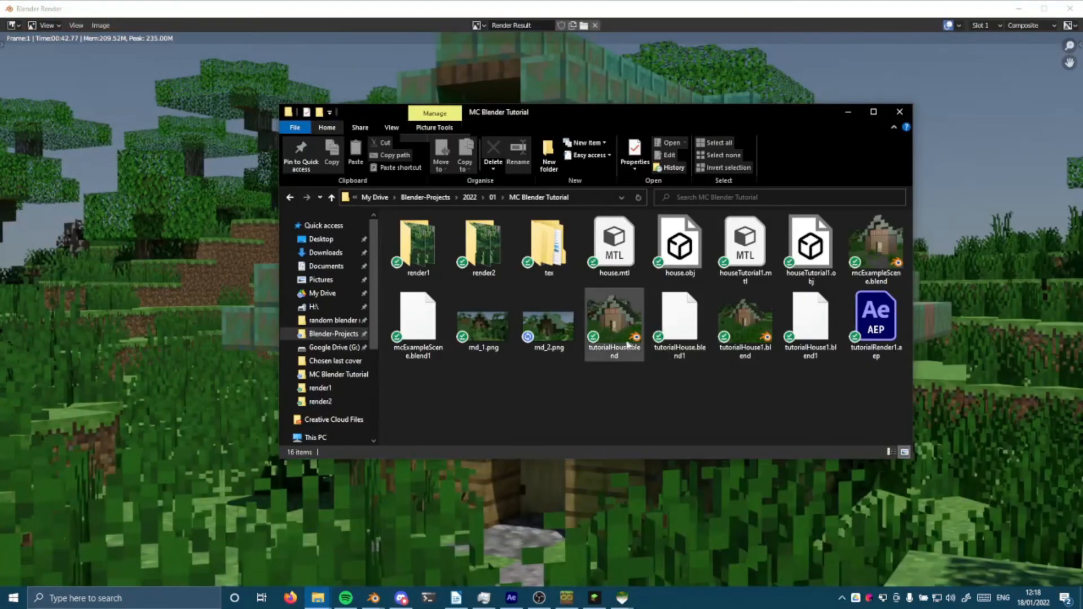
{"action": "left_click", "coordinate": [562, 339]}
{"action": "double_click", "coordinate": [562, 338]}
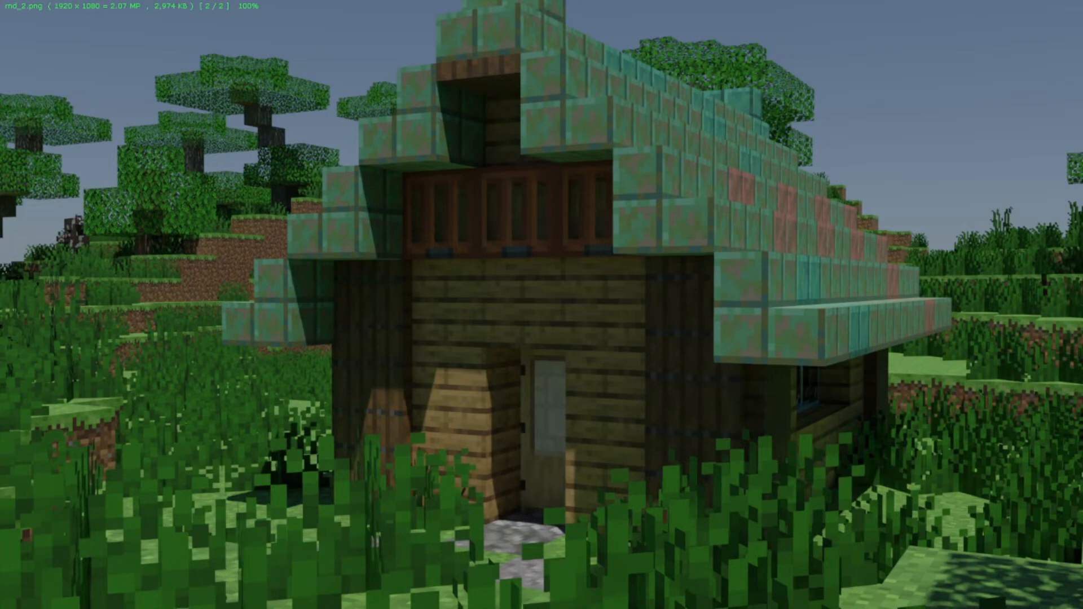
{"action": "key", "text": "Escape"}
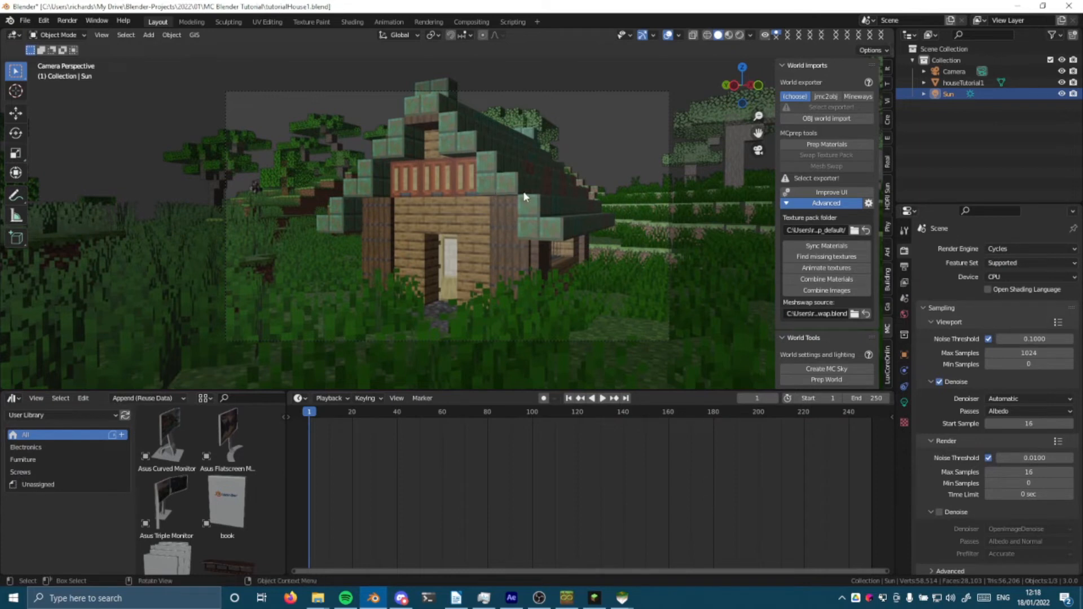
- Walk the camera to a low viewpoint in front of the red flower and tall grass, with the house in the distance
{"action": "key", "text": "shift+grave"}
{"action": "key", "text": "w"}
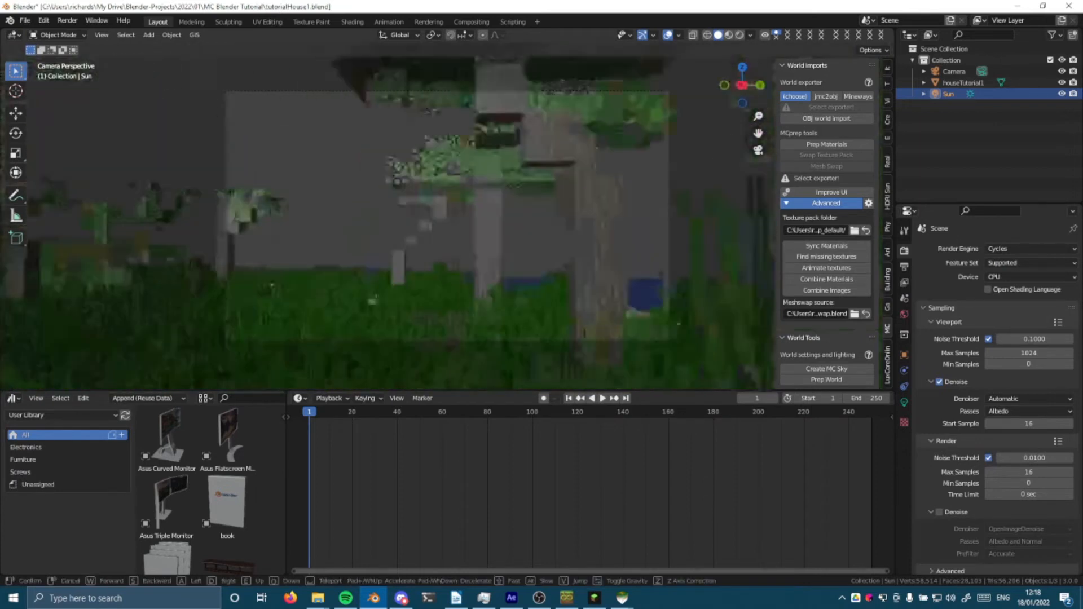
{"action": "key", "text": "w"}
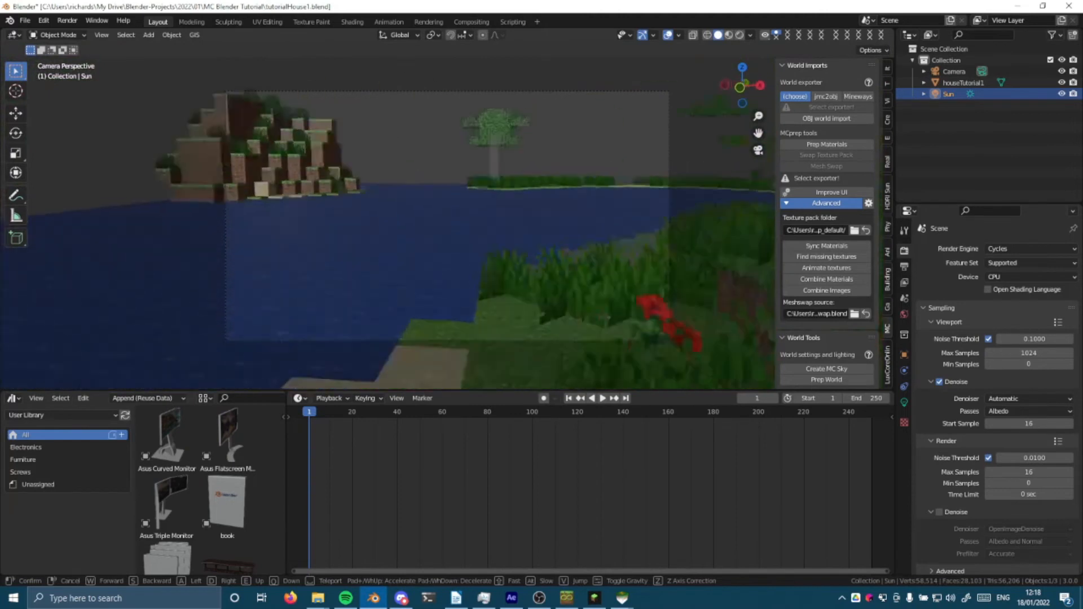
{"action": "key", "text": "s"}
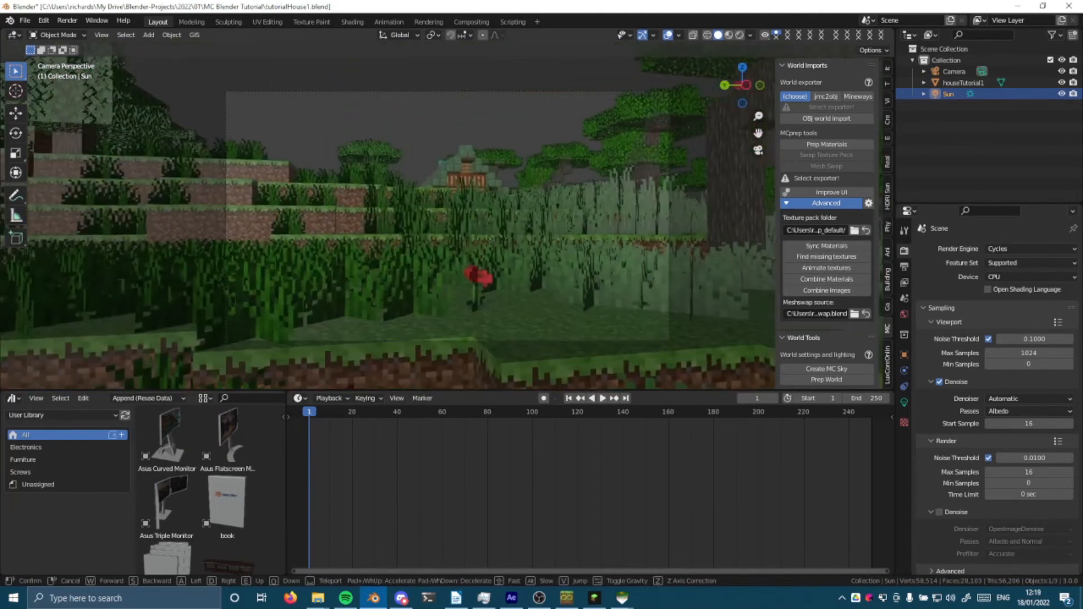
{"action": "key", "text": "s"}
{"action": "left_click", "coordinate": [348, 387]}
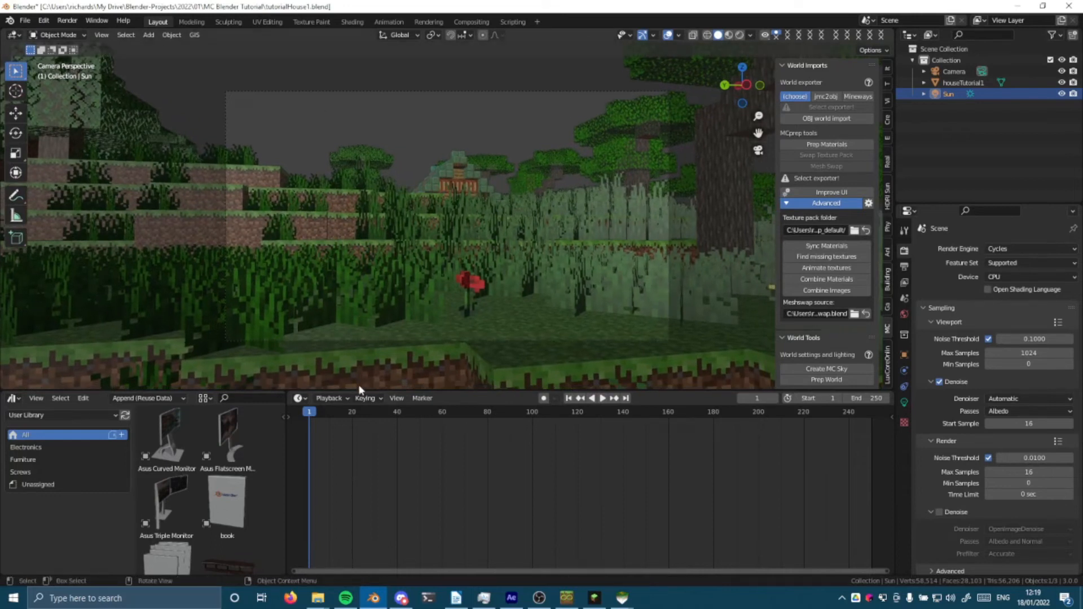
- Set the active keying set to Location, Rotation & Scale and insert a keyframe for the camera at frame 1
{"action": "left_click", "coordinate": [365, 398]}
{"action": "left_click", "coordinate": [361, 431]}
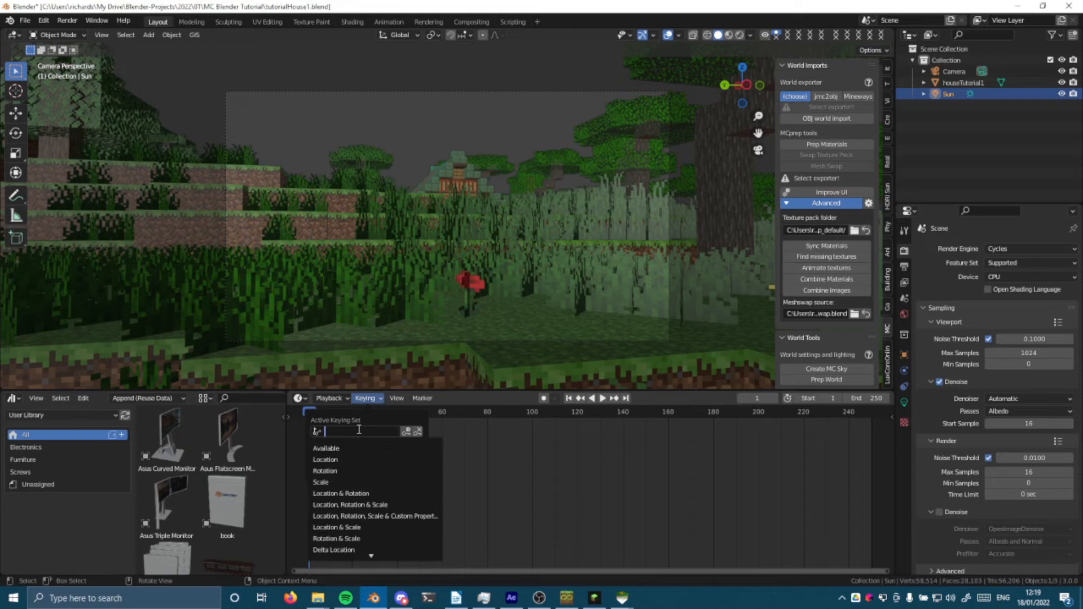
{"action": "left_click", "coordinate": [343, 504]}
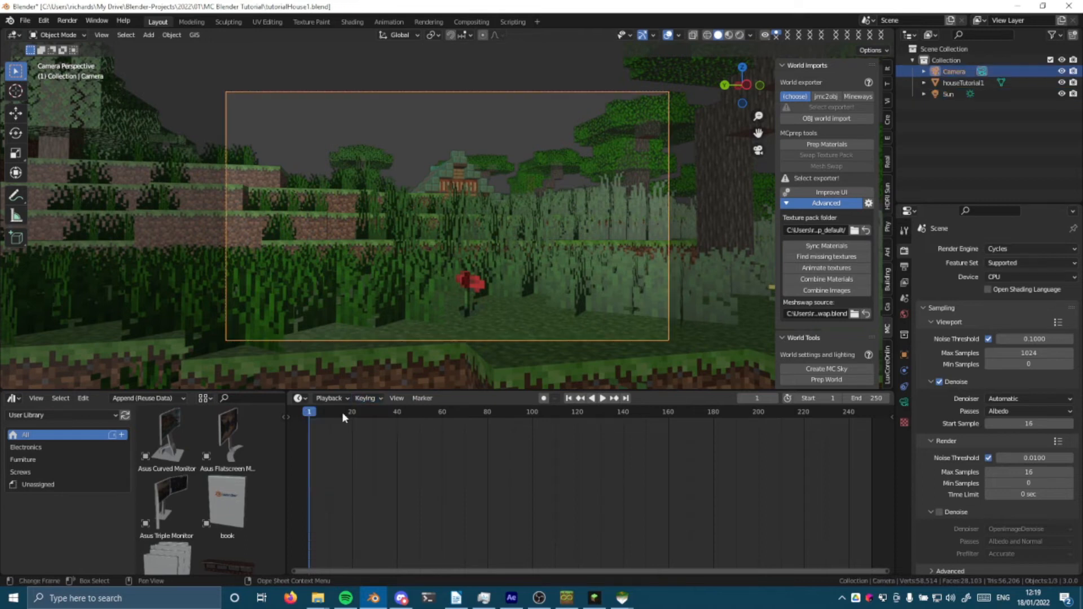
{"action": "left_click", "coordinate": [361, 399]}
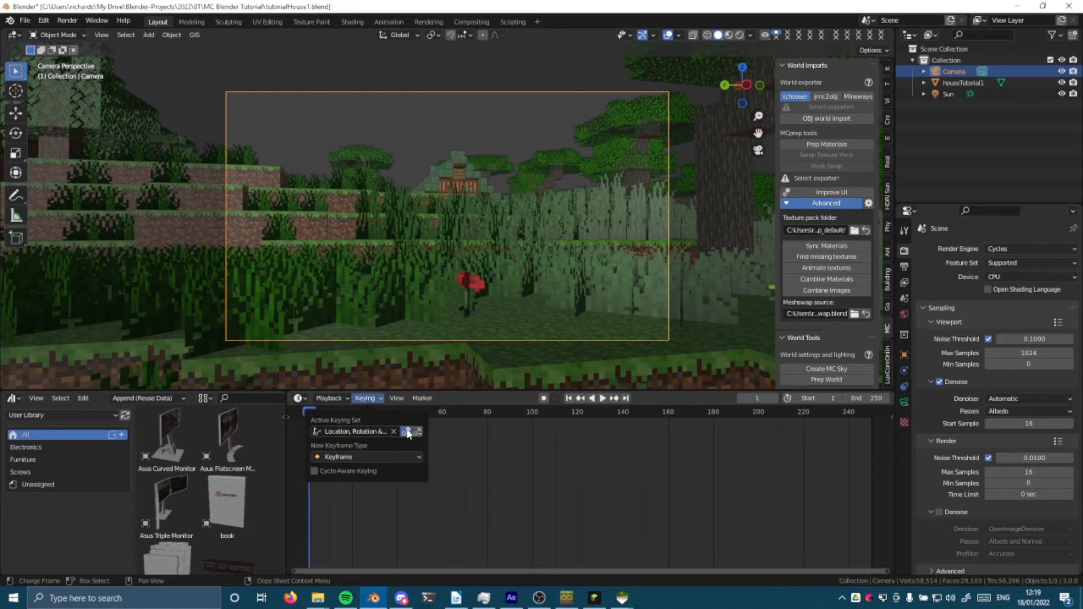
{"action": "left_click", "coordinate": [406, 432]}
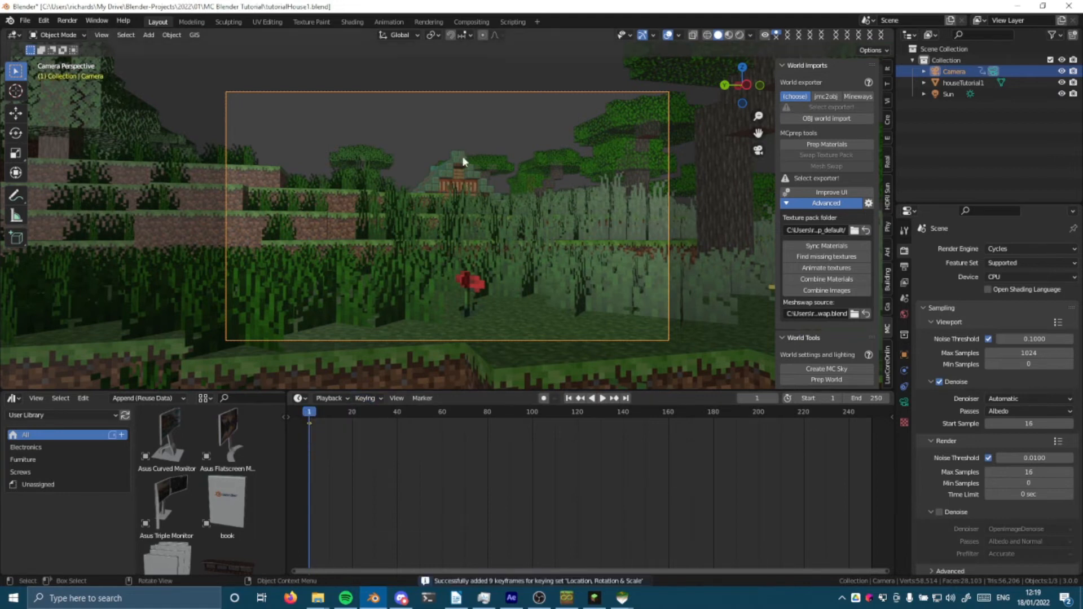
- At frame 60, fly the camera to a high view looking down on the house and insert a keyframe there
{"action": "left_click_drag", "start_coordinate": [402, 422], "coordinate": [442, 412]}
{"action": "key", "text": "shift+grave"}
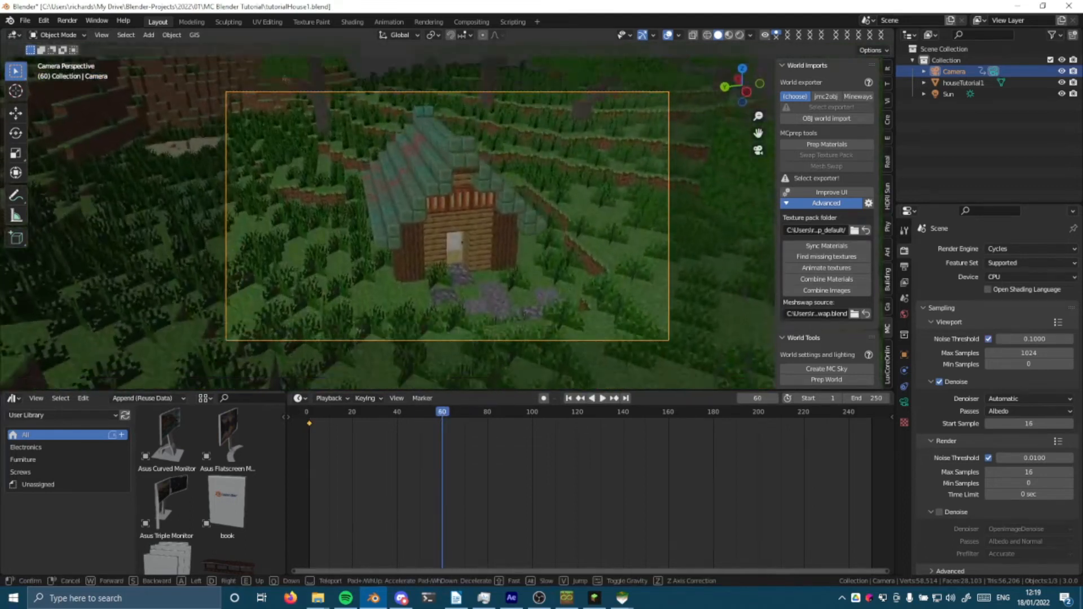
{"action": "key", "text": "w"}
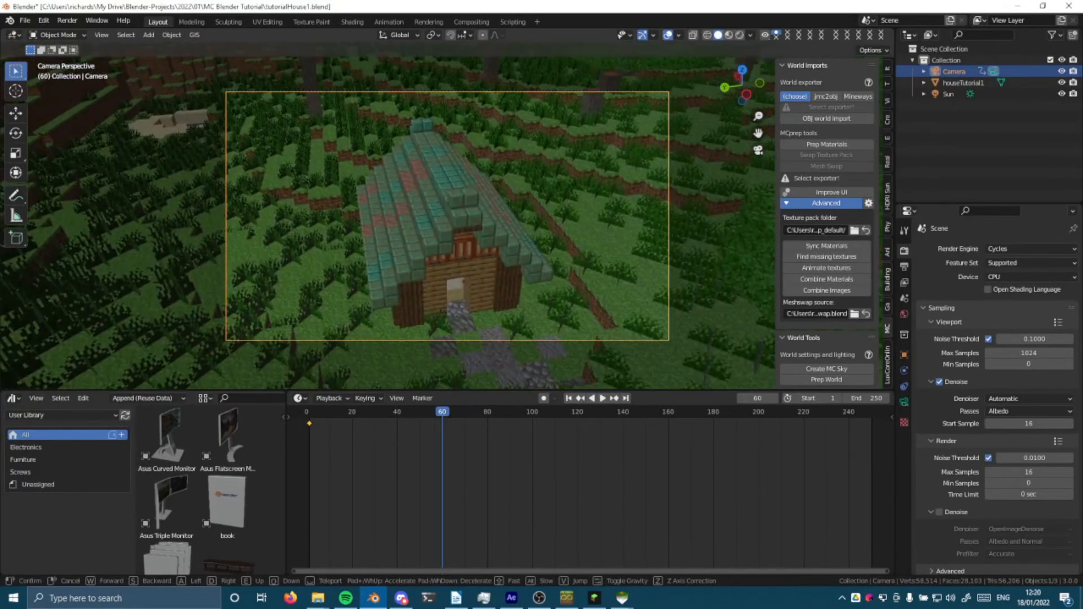
{"action": "left_click", "coordinate": [447, 218]}
{"action": "left_click", "coordinate": [365, 399]}
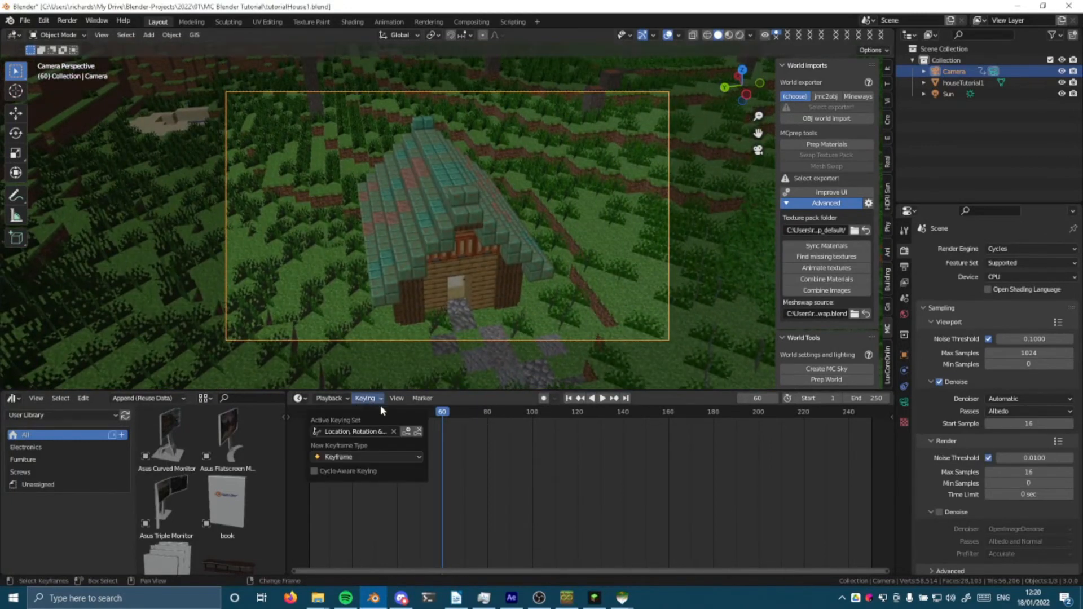
{"action": "left_click", "coordinate": [406, 433]}
- Play back the camera animation from the first frame and stop around the second keyframe
{"action": "left_click", "coordinate": [309, 416]}
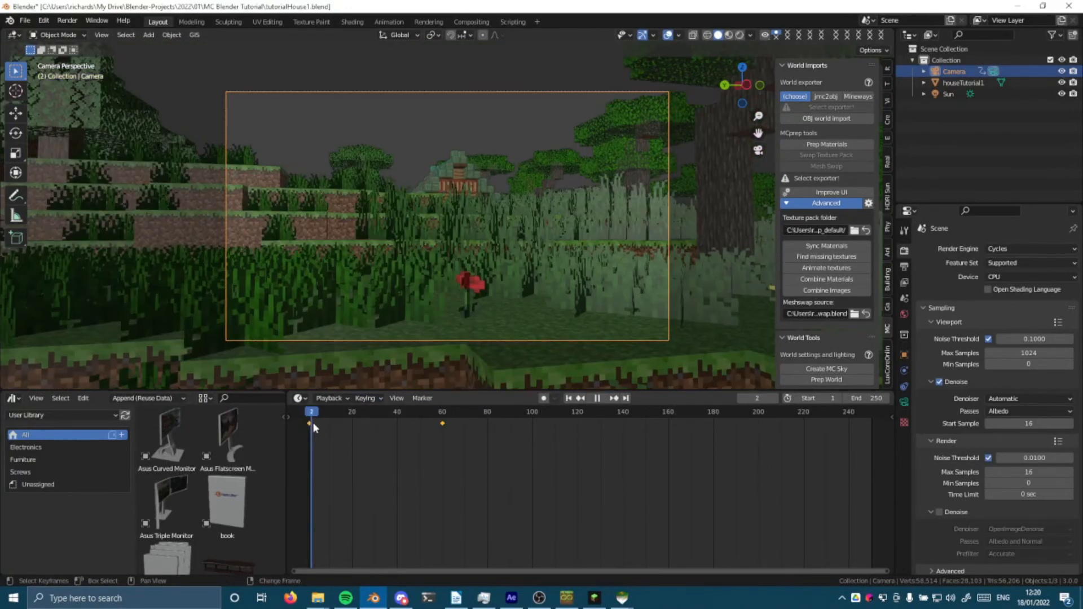
{"action": "key", "text": "space"}
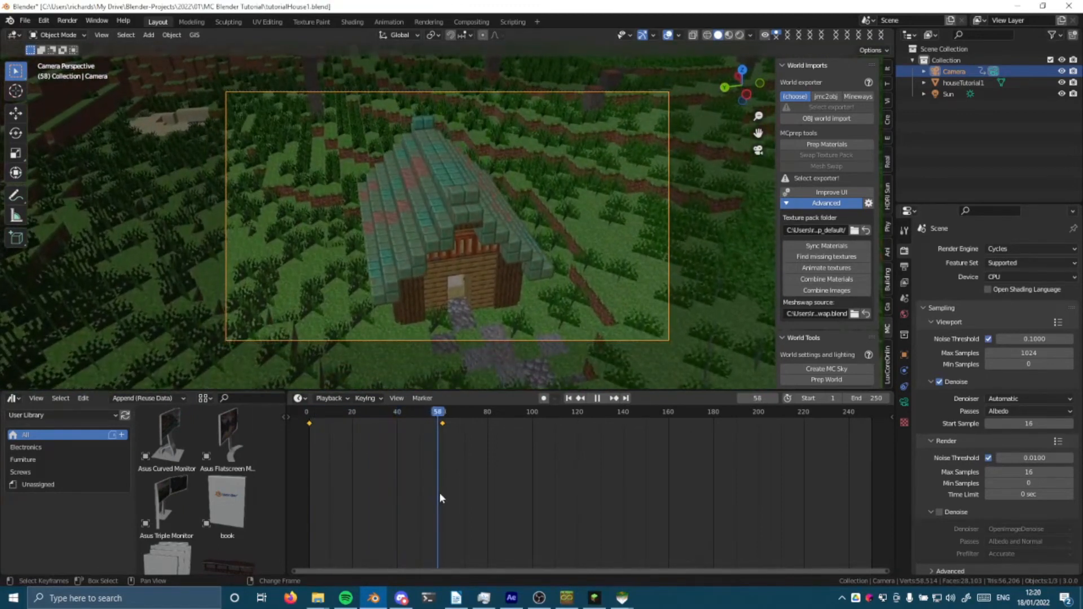
{"action": "key", "text": "space"}
{"action": "key", "text": "Left"}
- Set the animation's end frame to 60, play back the shortened range and return to the first frame
{"action": "left_click", "coordinate": [870, 398]}
{"action": "type", "text": "60"}
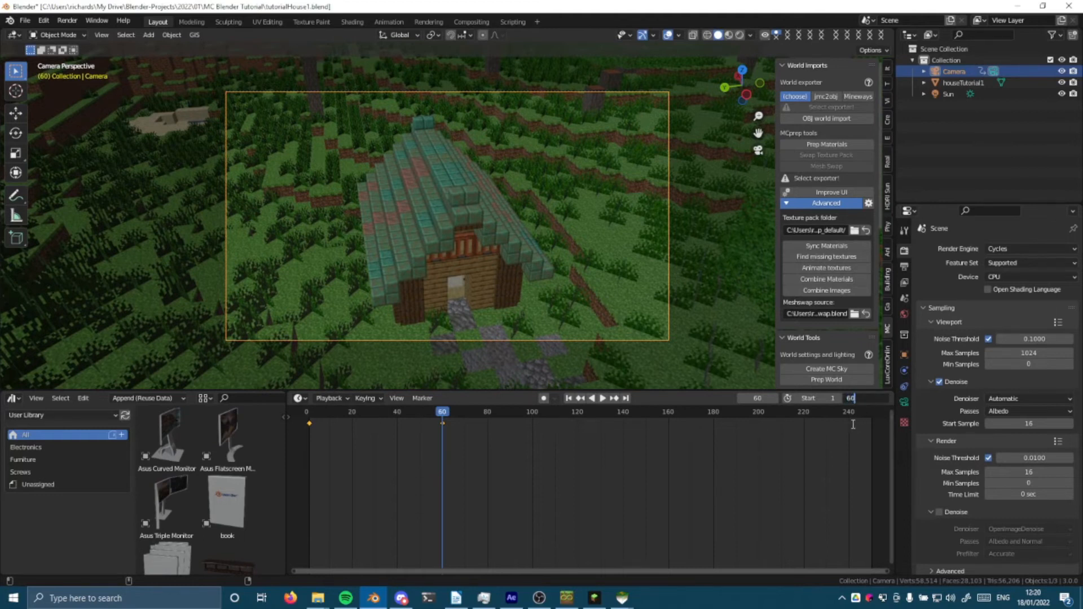
{"action": "key", "text": "Return"}
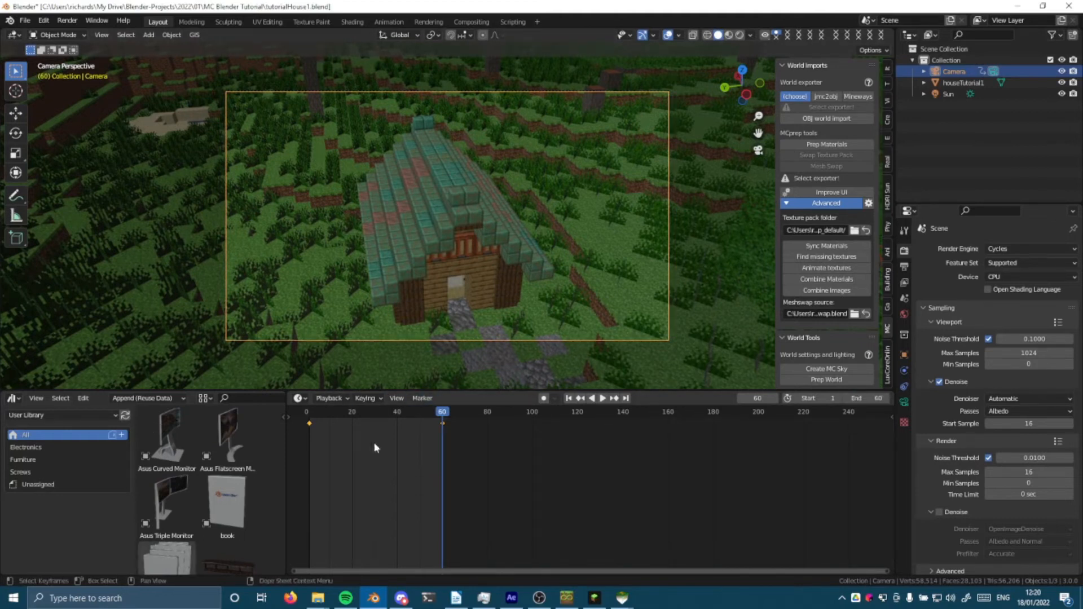
{"action": "key", "text": "space"}
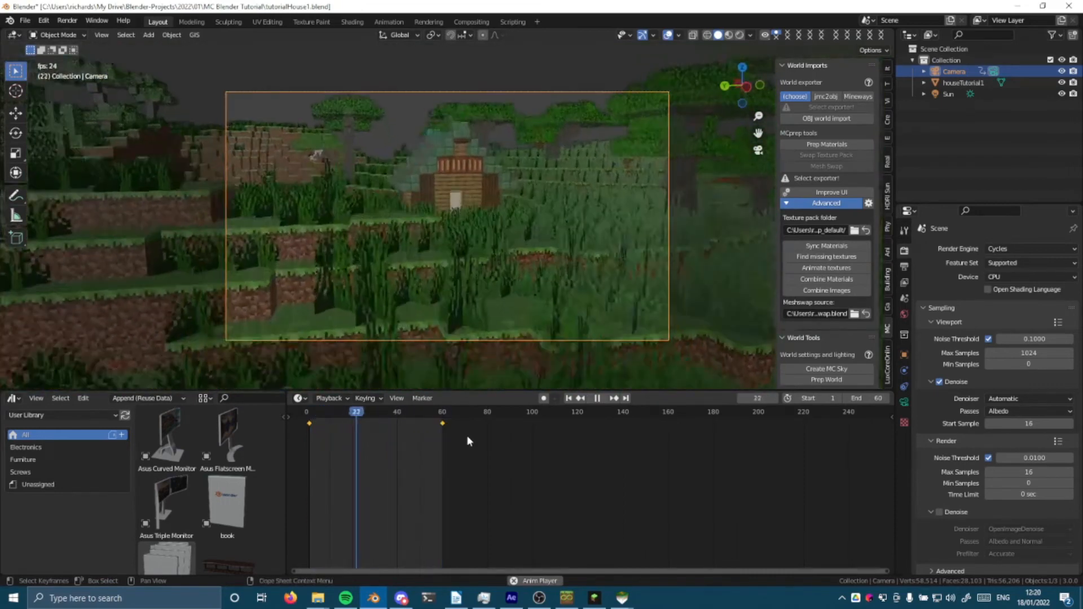
{"action": "left_click", "coordinate": [309, 419]}
{"action": "key", "text": "space"}
- Save the file and test render the first frame, closing the render window at the end
{"action": "key", "text": "ctrl+s"}
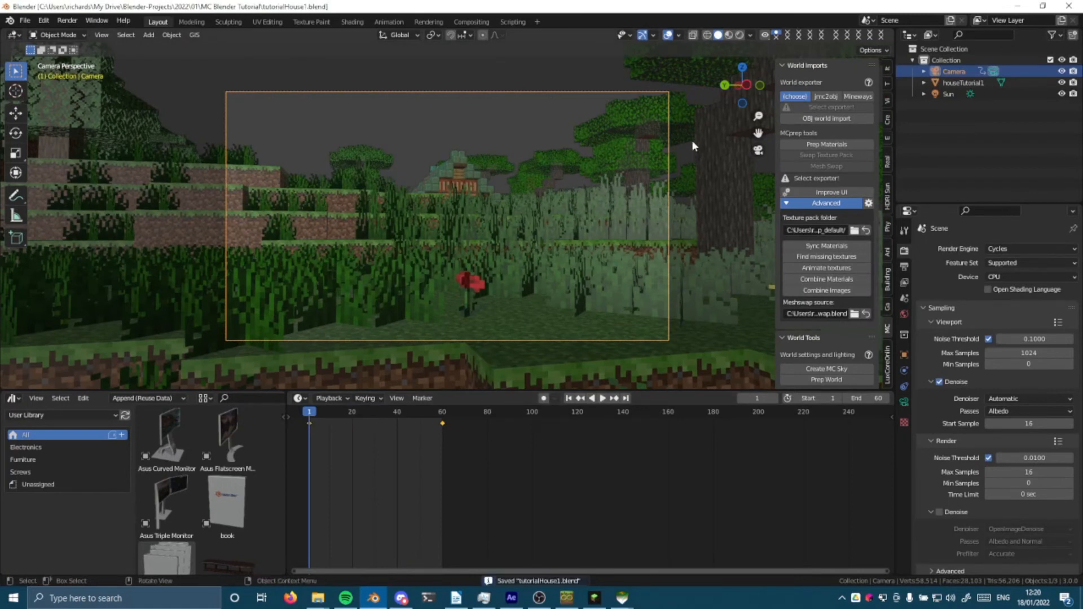
{"action": "key", "text": "F12"}
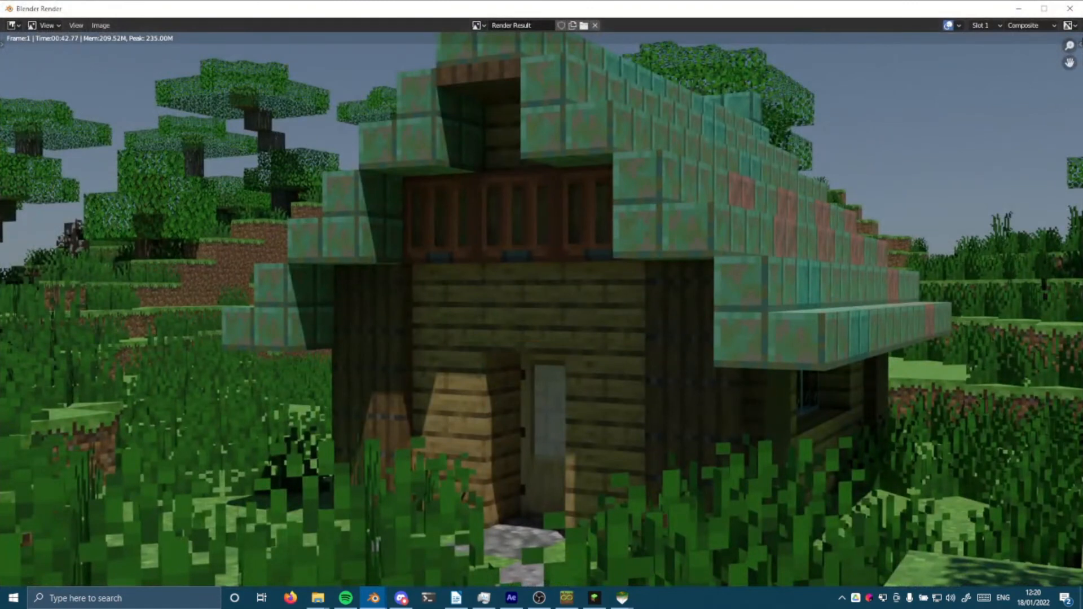
{"action": "key", "text": "Escape"}
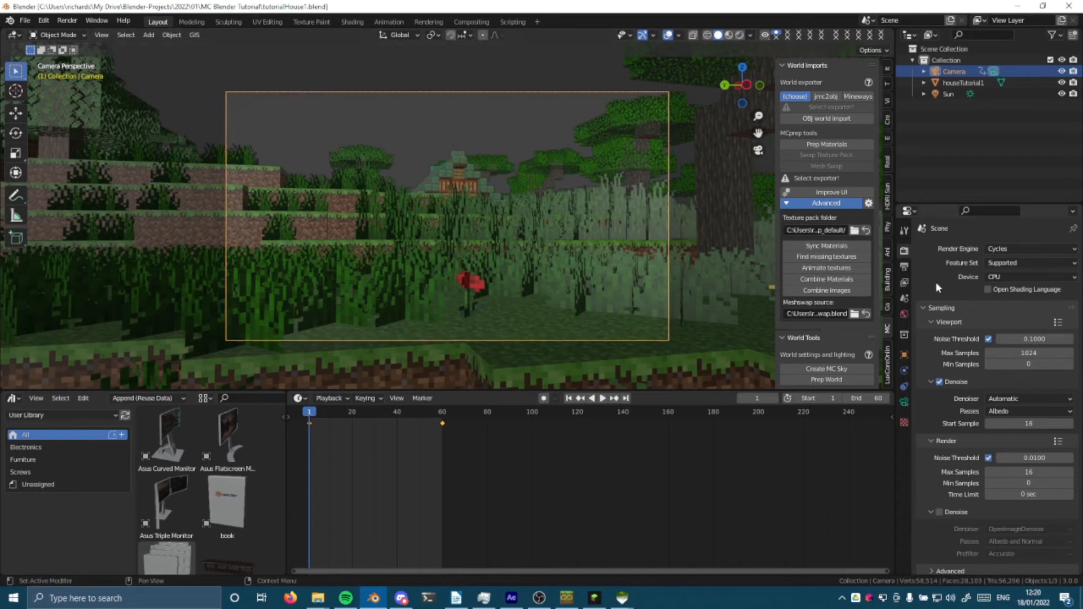
- Create a full copy of the scene and set the copy's render engine to Eevee
{"action": "left_click", "coordinate": [1008, 249]}
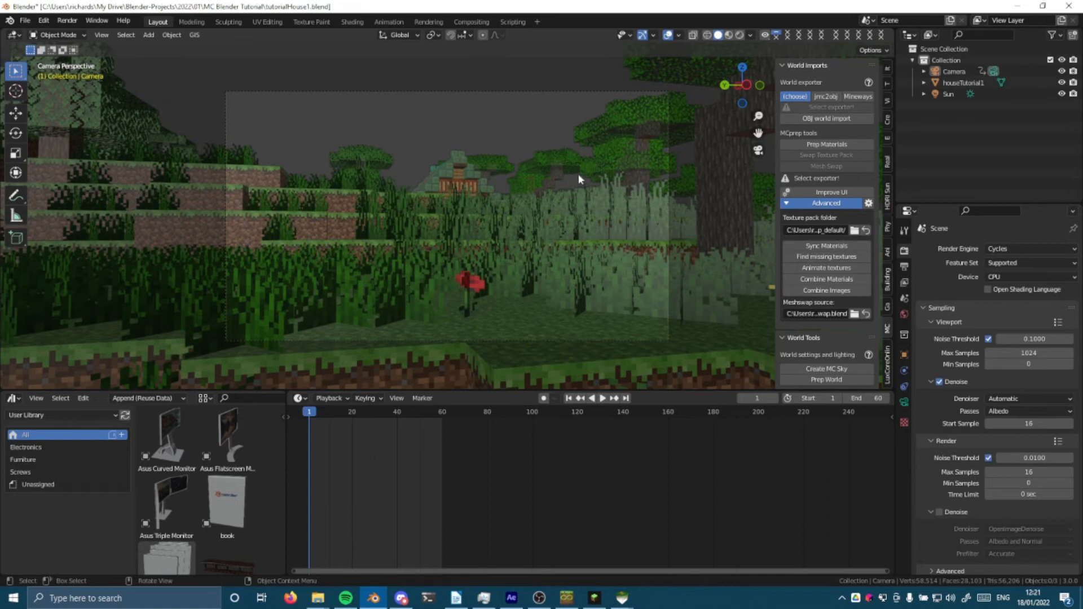
{"action": "left_click", "coordinate": [952, 21]}
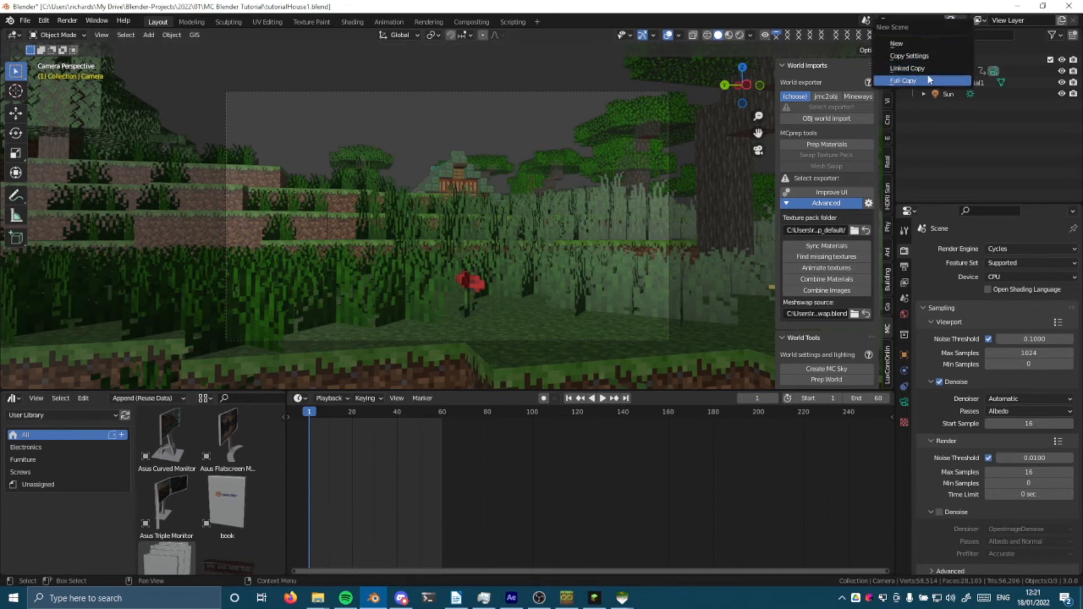
{"action": "left_click", "coordinate": [928, 79]}
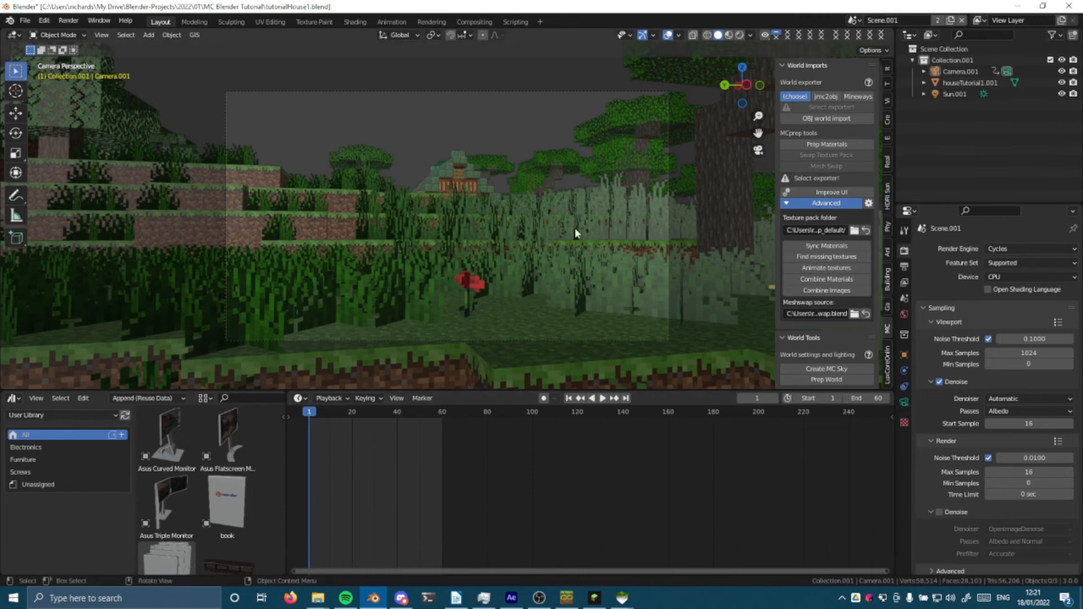
{"action": "left_click", "coordinate": [1000, 248]}
{"action": "left_click", "coordinate": [1001, 261]}
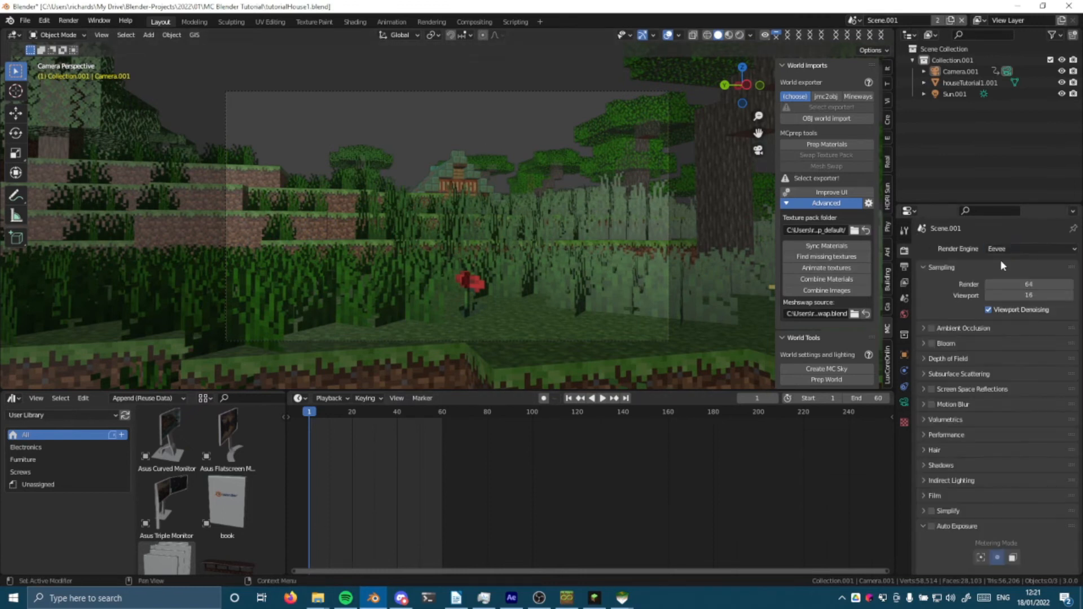
- Set the Eevee render samples to 32 and enable Ambient Occlusion
{"action": "left_click", "coordinate": [1004, 283]}
{"action": "type", "text": "32"}
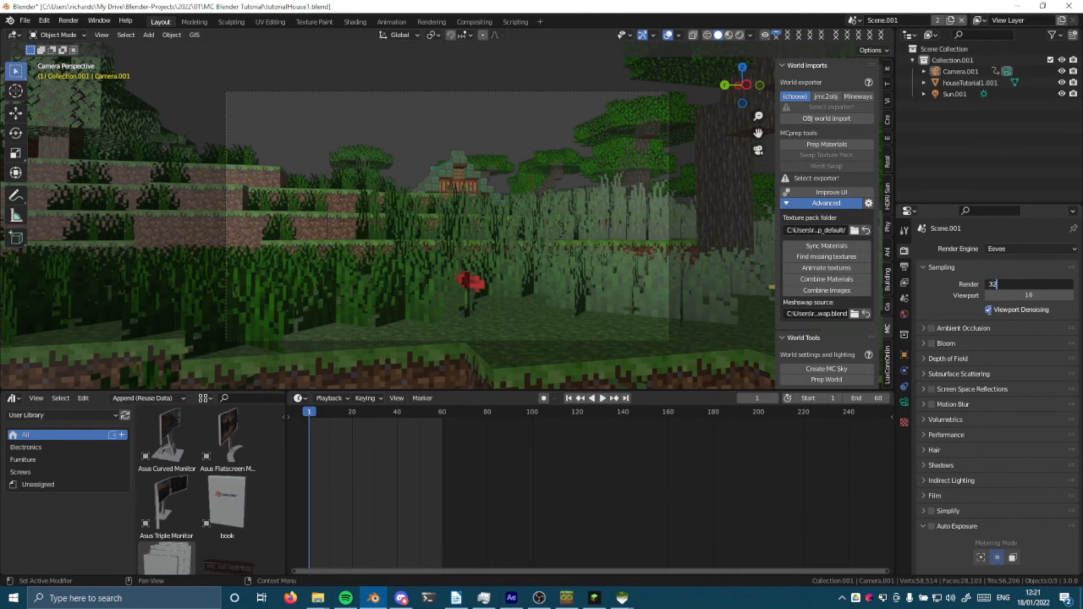
{"action": "key", "text": "Return"}
{"action": "left_click", "coordinate": [931, 328]}
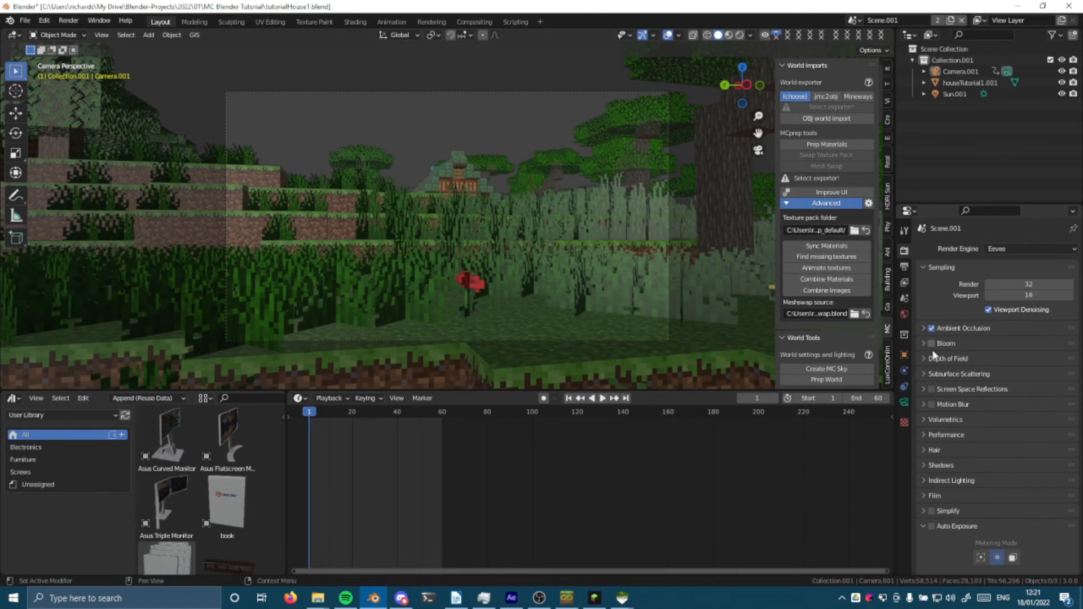
- Enable Motion Blur with a shutter of 0.20 and 3 steps, and save the file
{"action": "left_click", "coordinate": [932, 404]}
{"action": "left_click", "coordinate": [956, 405]}
{"action": "double_click", "coordinate": [993, 433]}
{"action": "type", "text": ".2"}
{"action": "key", "text": "Return"}
{"action": "left_click_drag", "start_coordinate": [1004, 474], "coordinate": [1016, 474]}
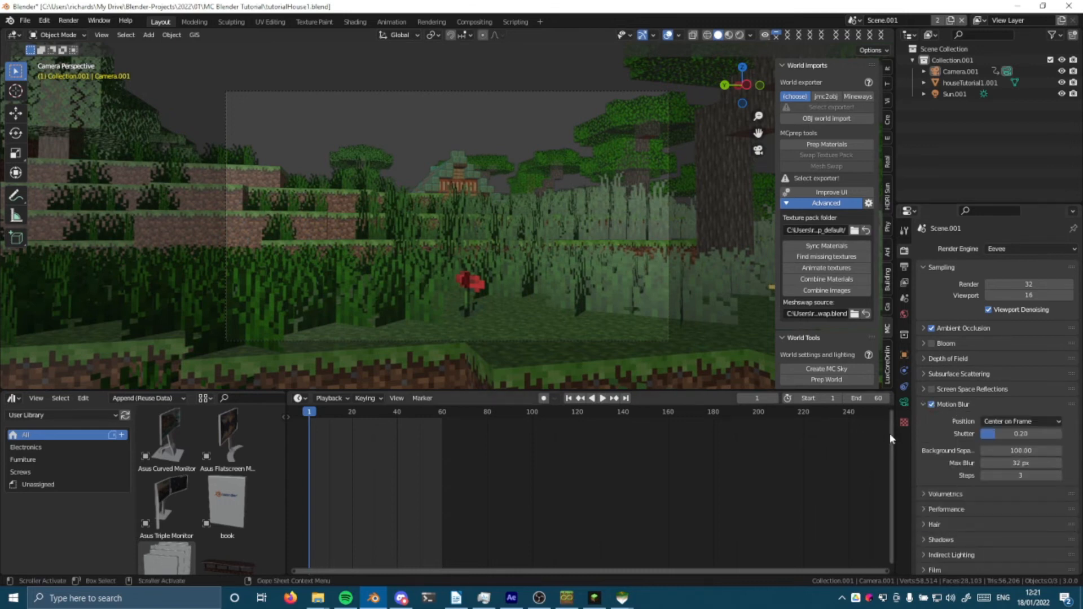
{"action": "key", "text": "ctrl+s"}
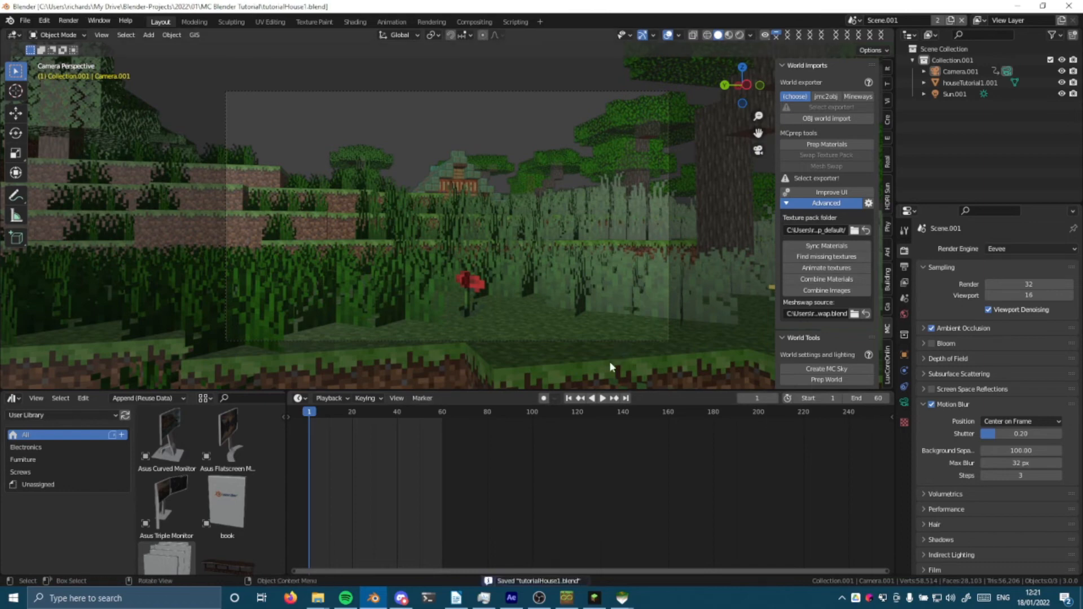
- Play back the camera animation in the copied scene and return to the first frame
{"action": "key", "text": "space"}
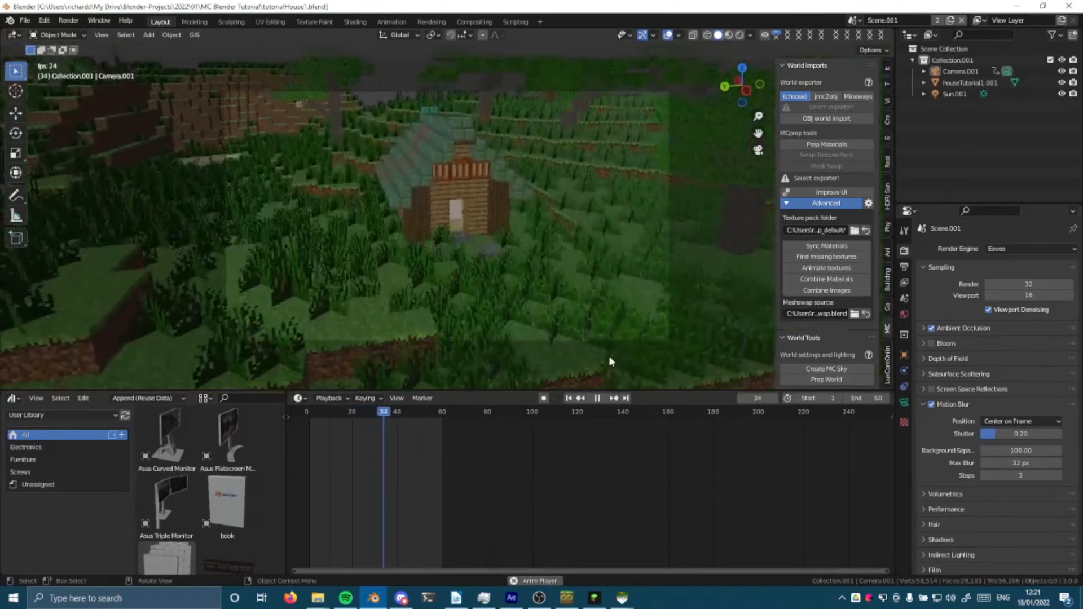
{"action": "key", "text": "space"}
{"action": "key", "text": "shift+Left"}
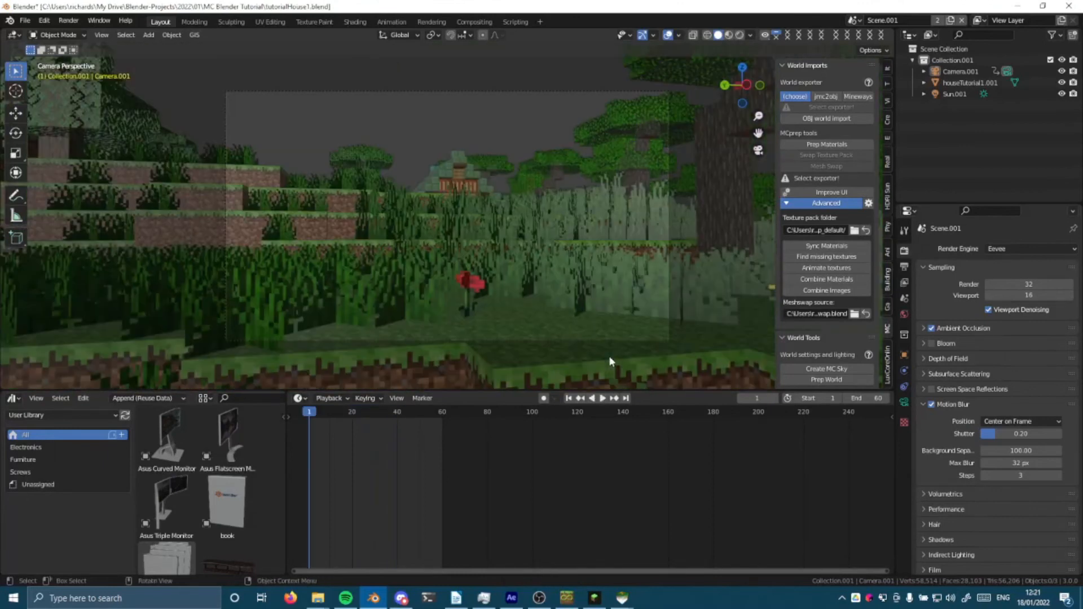
- Set the render output path to render3/rnd_ inside the MC Blender Tutorial folder, copying that folder's path from File Explorer
{"action": "left_click", "coordinate": [904, 267]}
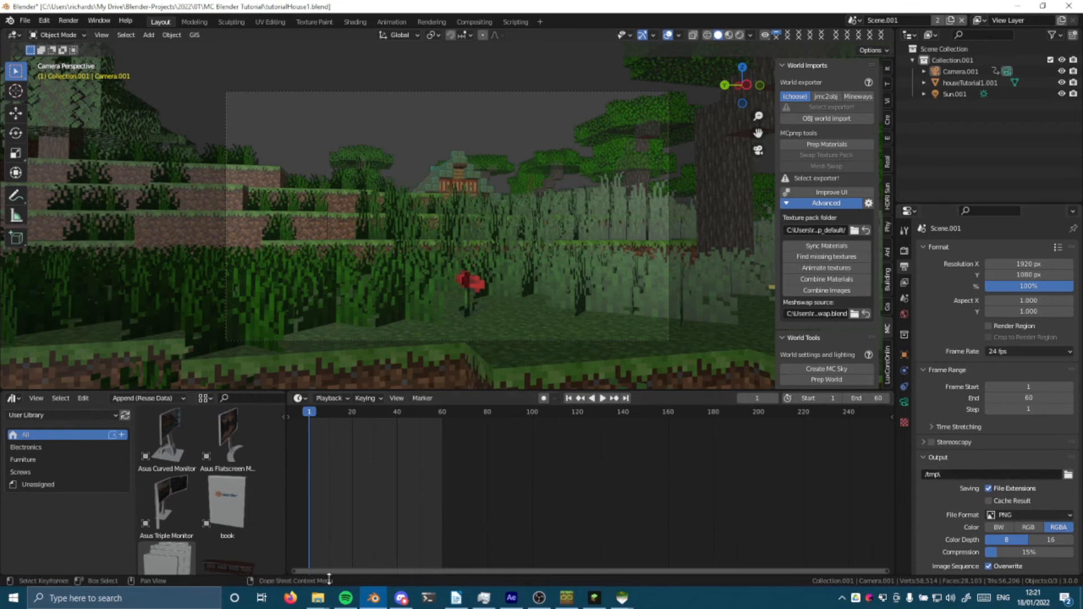
{"action": "mouse_move", "coordinate": [318, 600]}
{"action": "left_click", "coordinate": [279, 545]}
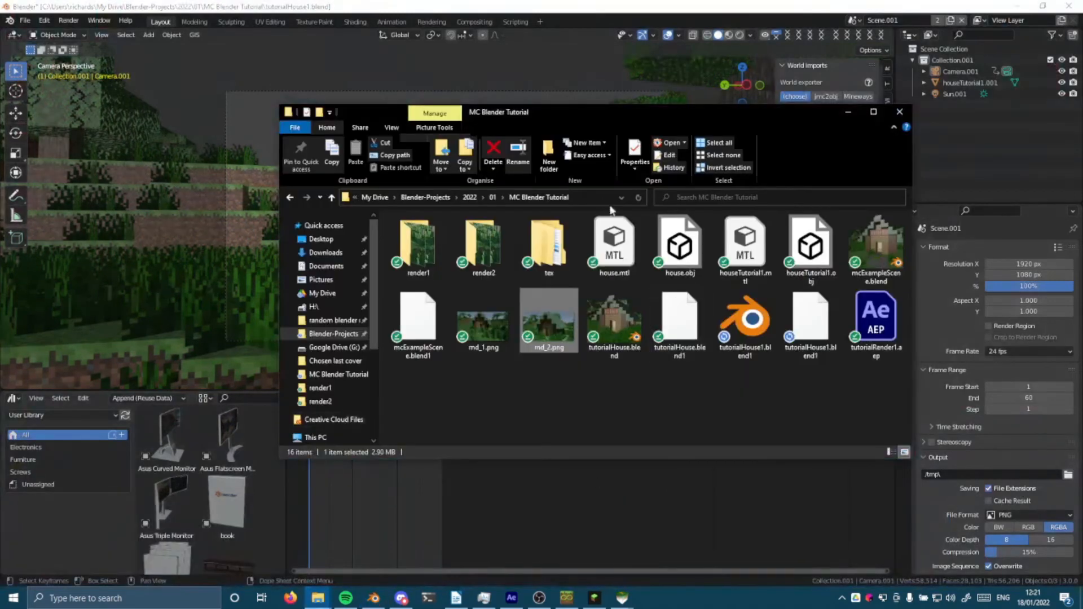
{"action": "left_click", "coordinate": [581, 196]}
{"action": "left_click", "coordinate": [1000, 477]}
{"action": "key", "text": "ctrl+v"}
{"action": "type", "text": "\\"}
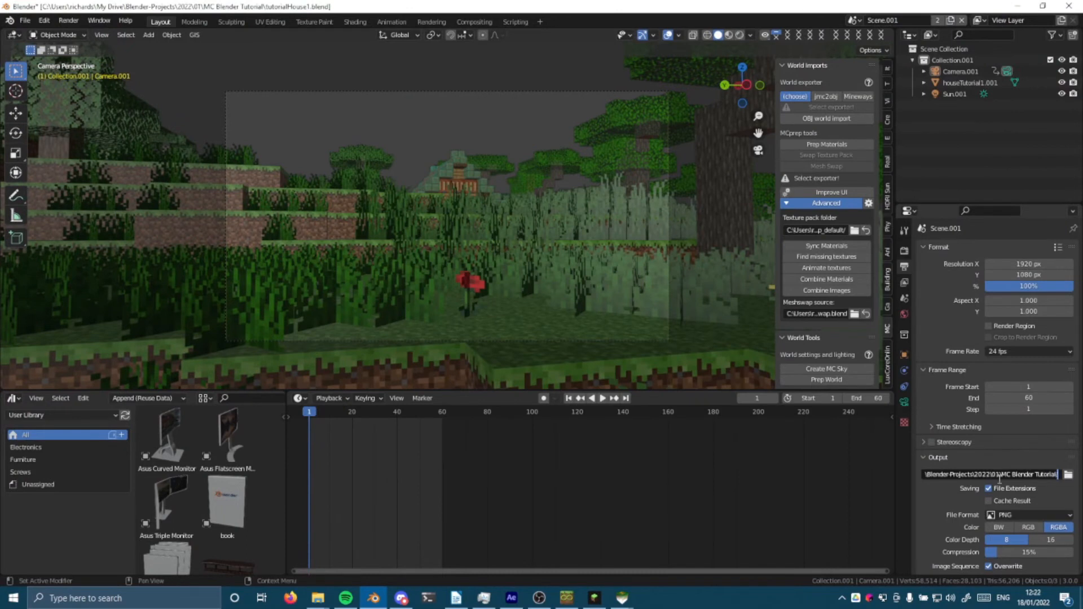
{"action": "type", "text": "renders/rnd"}
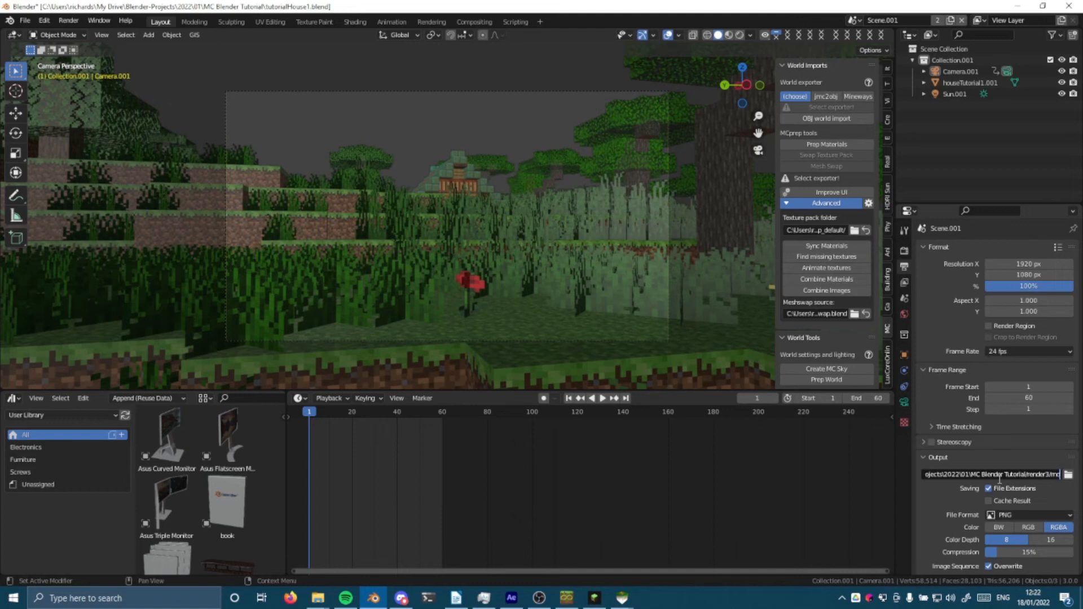
{"action": "type", "text": "_"}
{"action": "key", "text": "Return"}
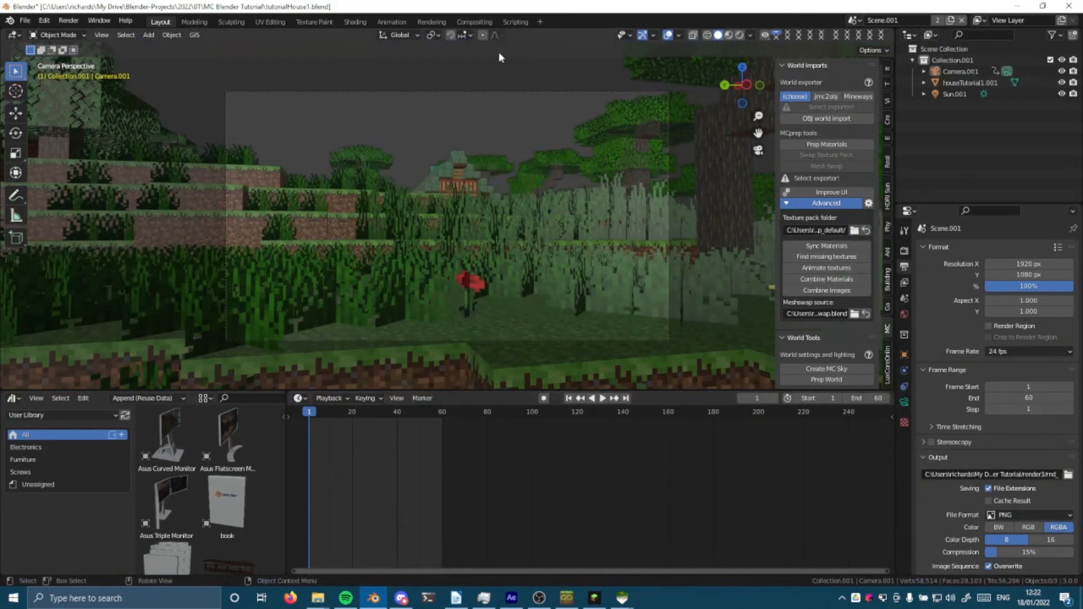
- In the compositor, connect the Render Layers image directly to the Composite node's image input, bypassing the Denoise node
{"action": "left_click", "coordinate": [477, 22]}
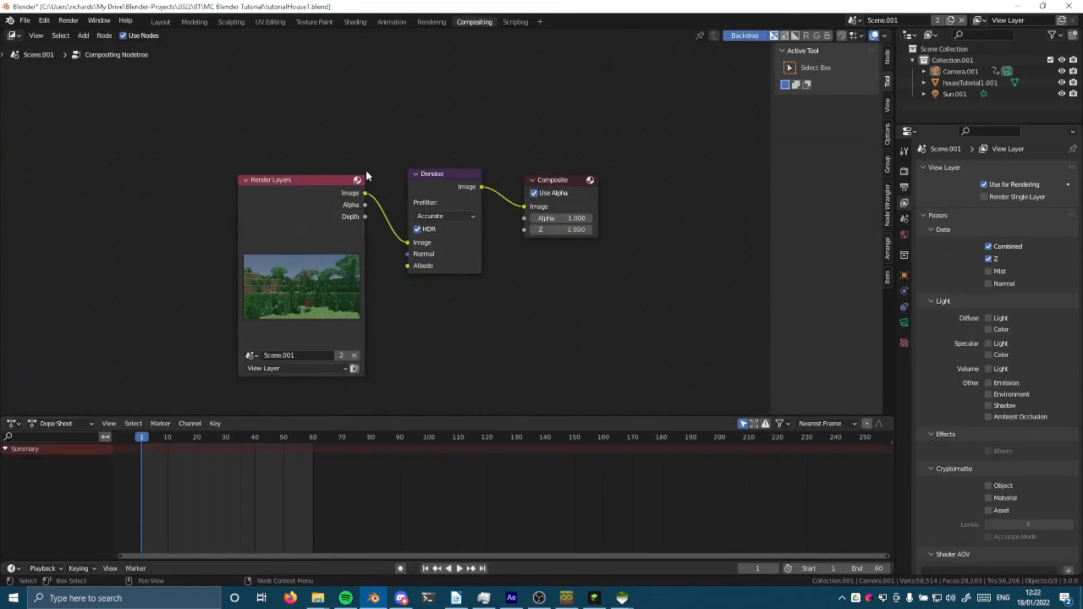
{"action": "left_click", "coordinate": [432, 188]}
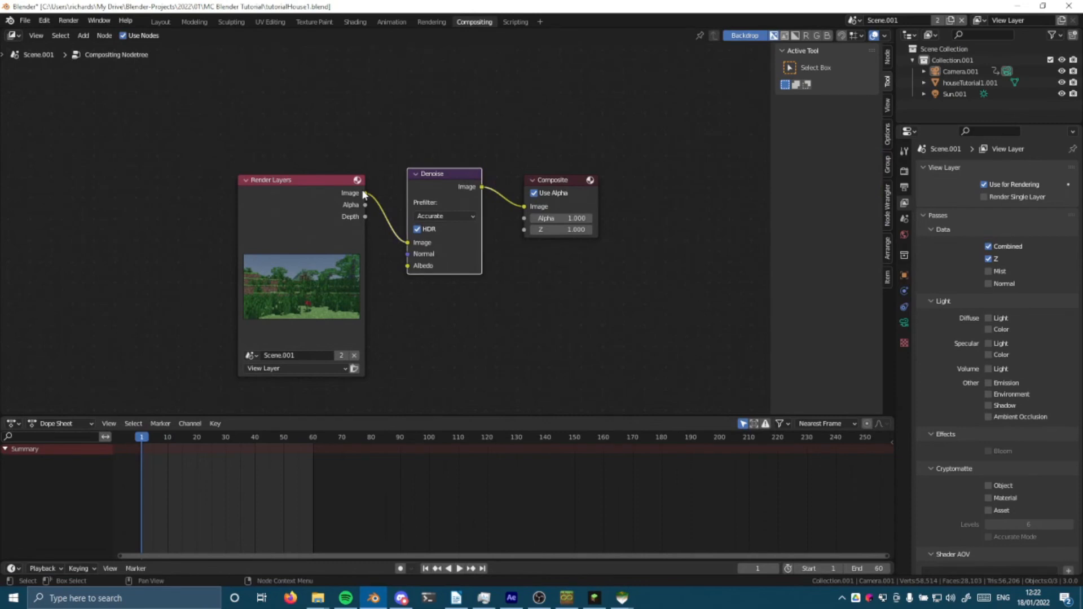
{"action": "left_click_drag", "start_coordinate": [364, 193], "coordinate": [525, 207]}
{"action": "left_click", "coordinate": [519, 129]}
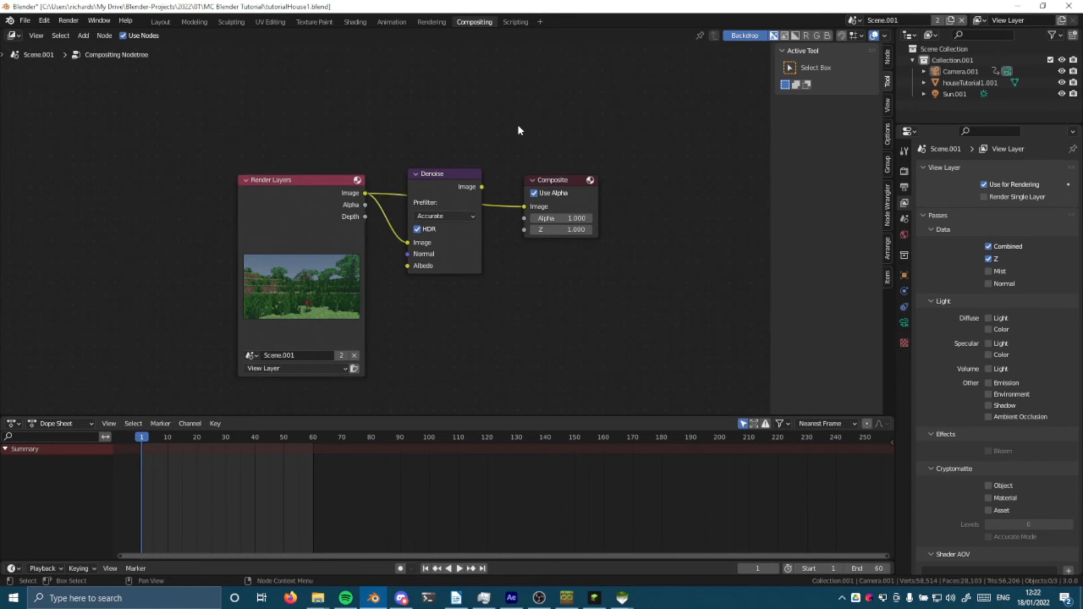
- Render the full animation and open the render3 output folder in File Explorer
{"action": "key", "text": "ctrl"}
{"action": "key", "text": "ctrl+F12"}
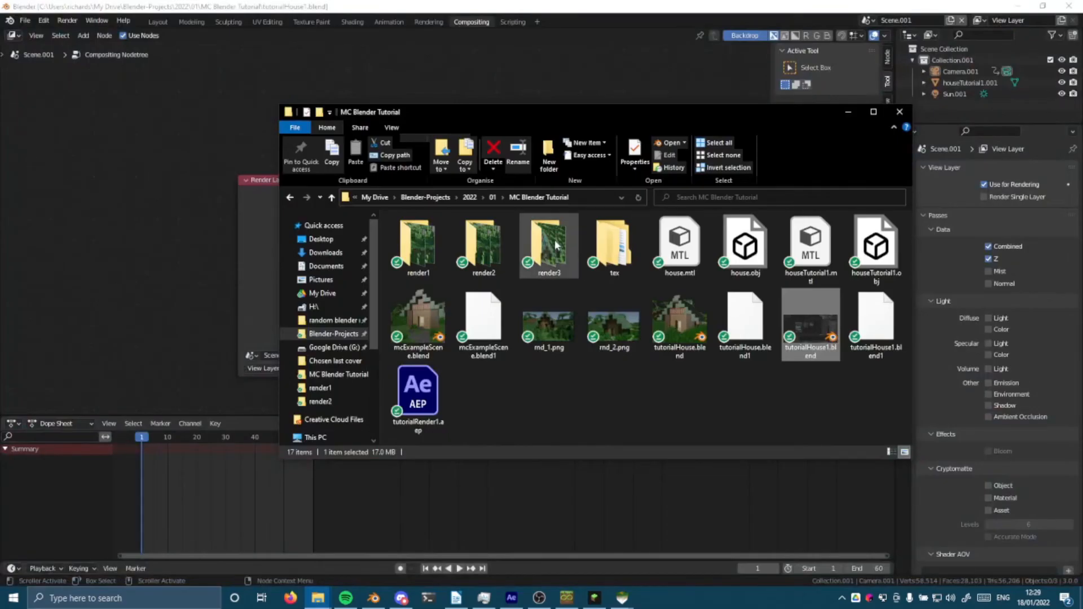
{"action": "double_click", "coordinate": [550, 245]}
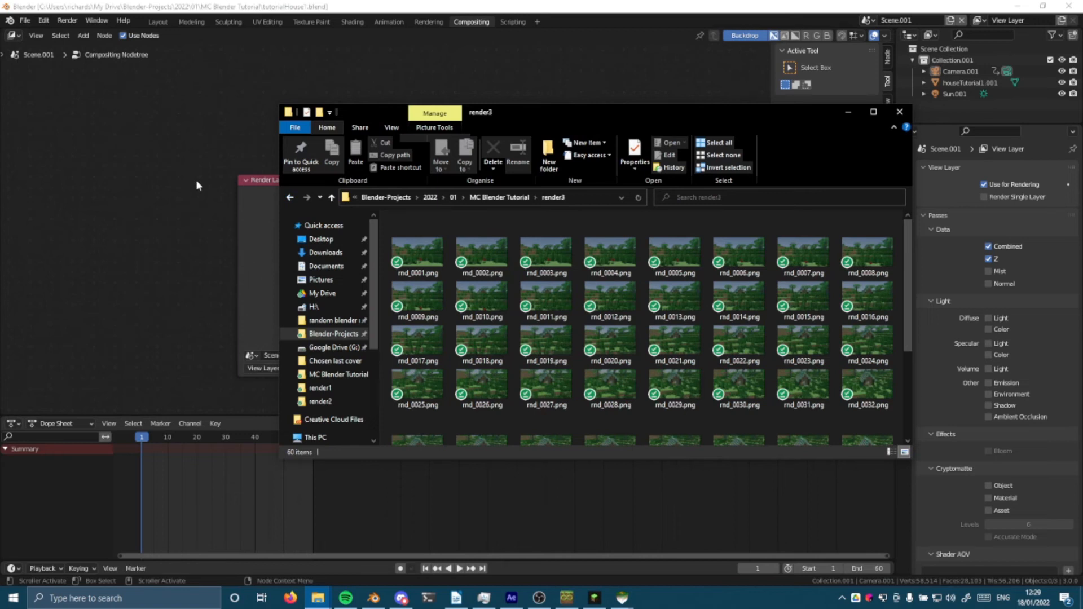
- Find and launch Kdenlive
{"action": "key", "text": "super"}
{"action": "type", "text": "kden"}
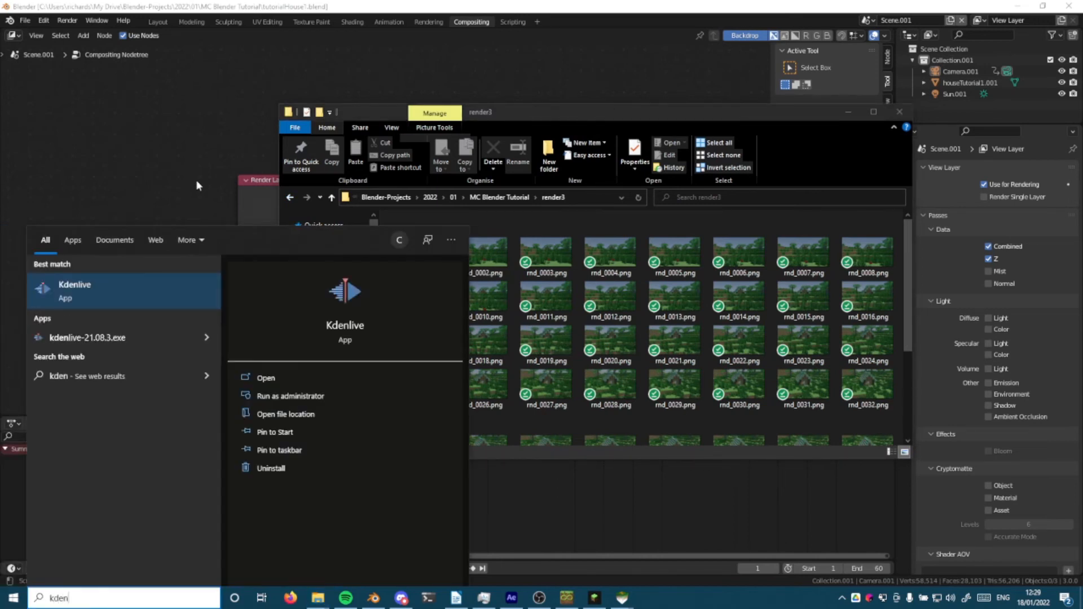
{"action": "key", "text": "Return"}
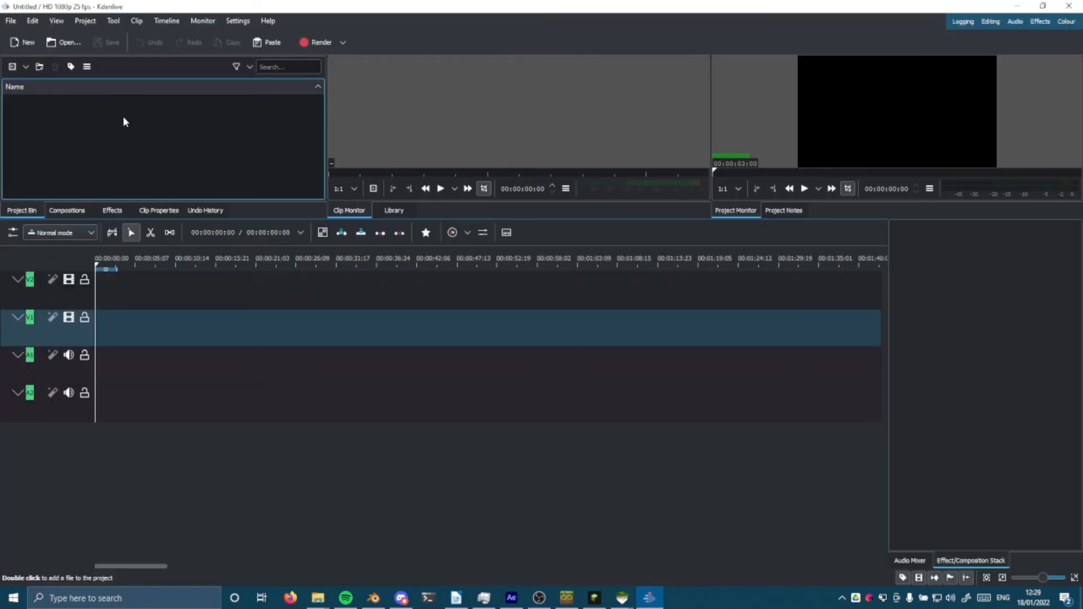
- Import an image sequence by filename pattern starting from rnd_0001.png in render3, and place it at the start of the V1 track
{"action": "right_click", "coordinate": [123, 117]}
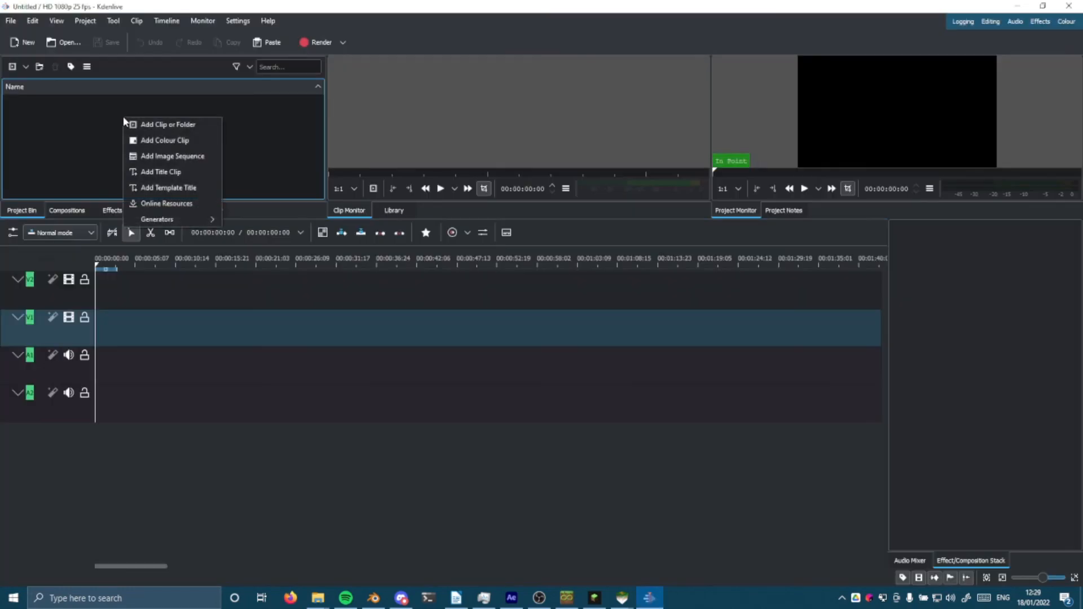
{"action": "left_click", "coordinate": [170, 160]}
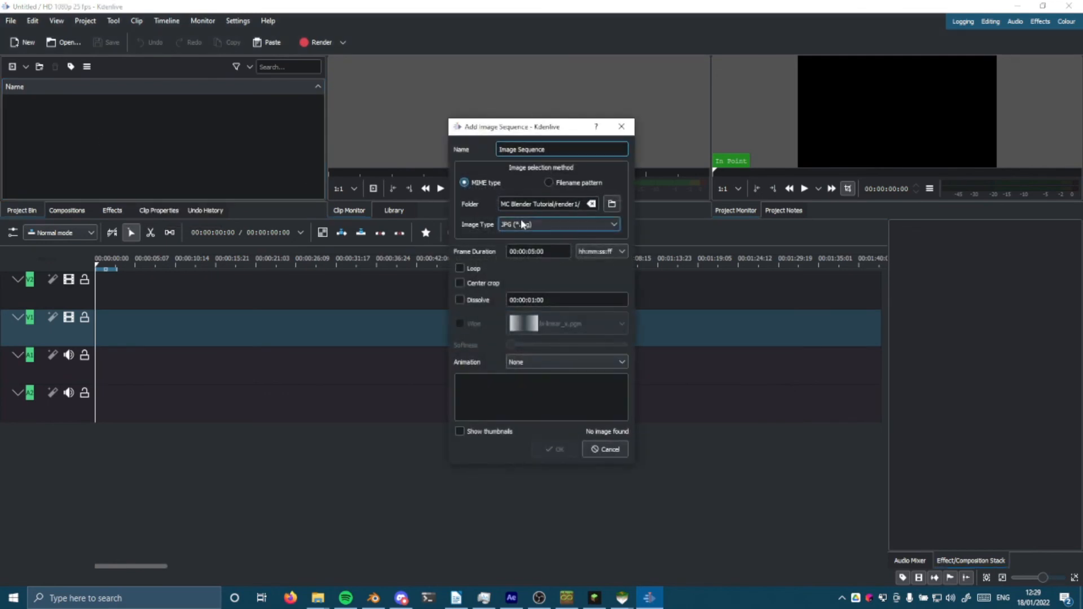
{"action": "left_click", "coordinate": [581, 190]}
{"action": "left_click", "coordinate": [612, 204]}
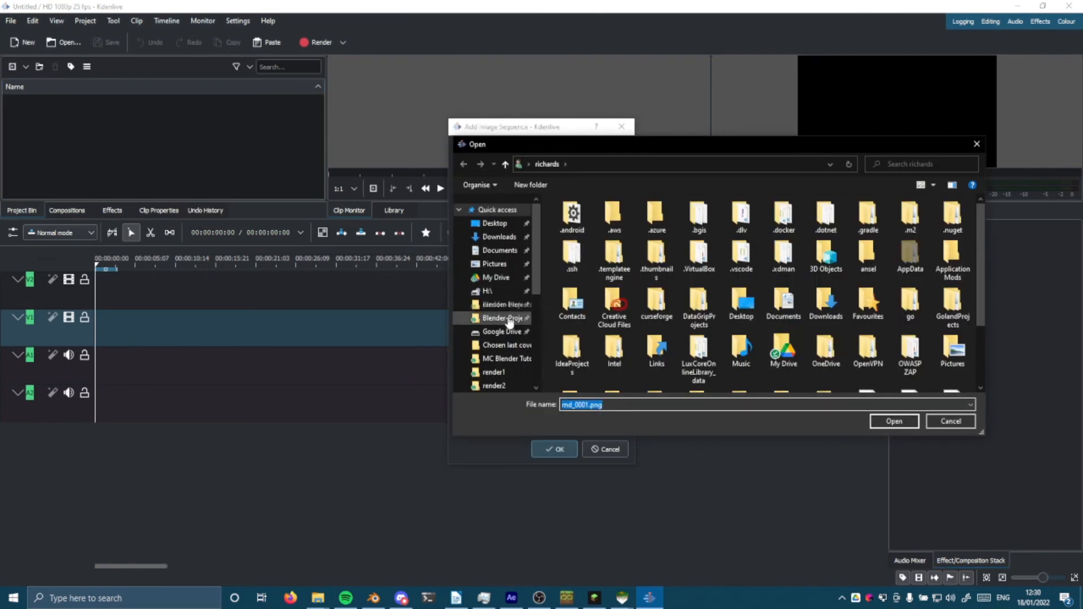
{"action": "scroll", "coordinate": [505, 388], "scroll_direction": "down", "scroll_amount": 1}
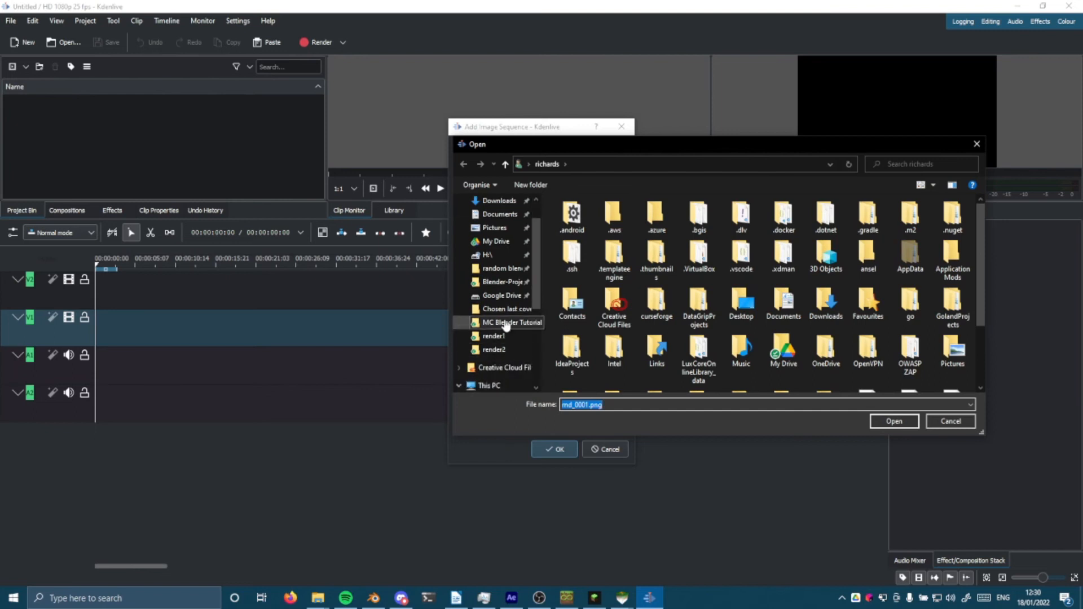
{"action": "left_click", "coordinate": [505, 322]}
{"action": "double_click", "coordinate": [679, 234]}
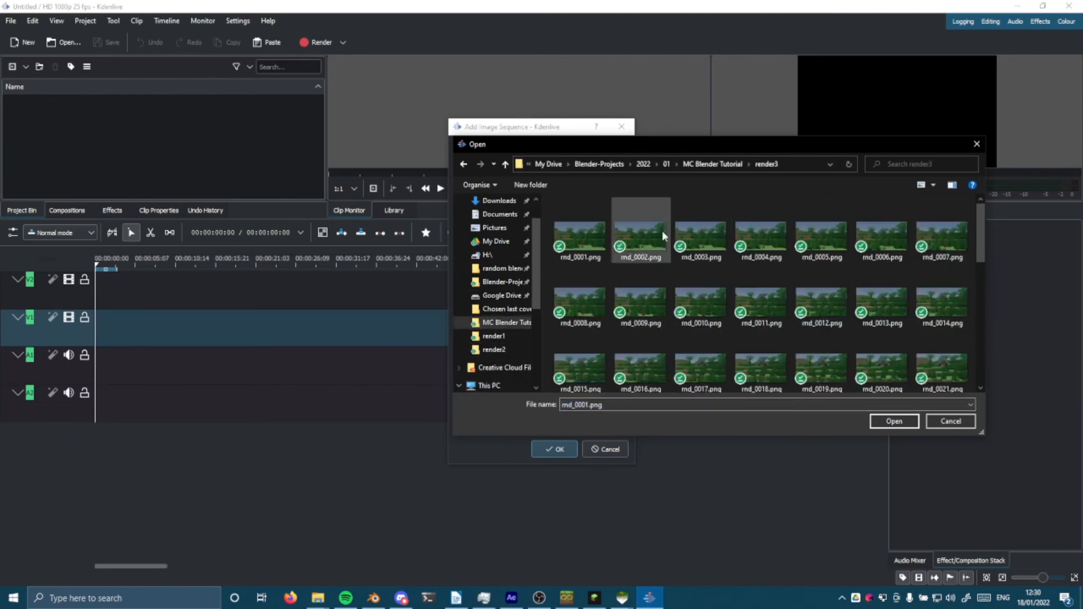
{"action": "double_click", "coordinate": [581, 229]}
{"action": "scroll", "coordinate": [521, 386], "scroll_direction": "down", "scroll_amount": 18}
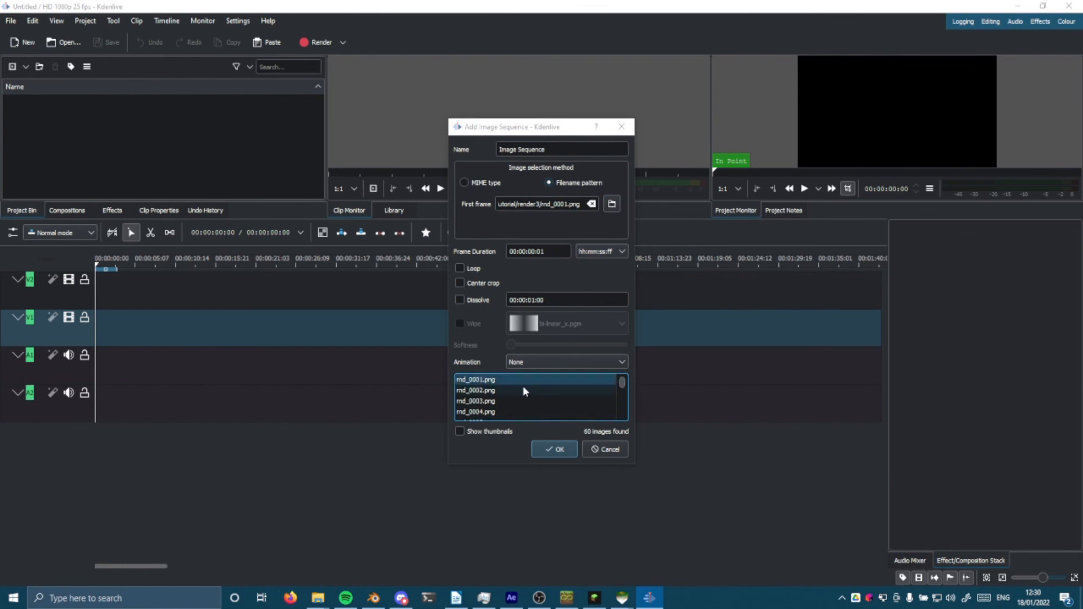
{"action": "key", "text": "Return"}
{"action": "left_click_drag", "start_coordinate": [82, 117], "coordinate": [96, 332]}
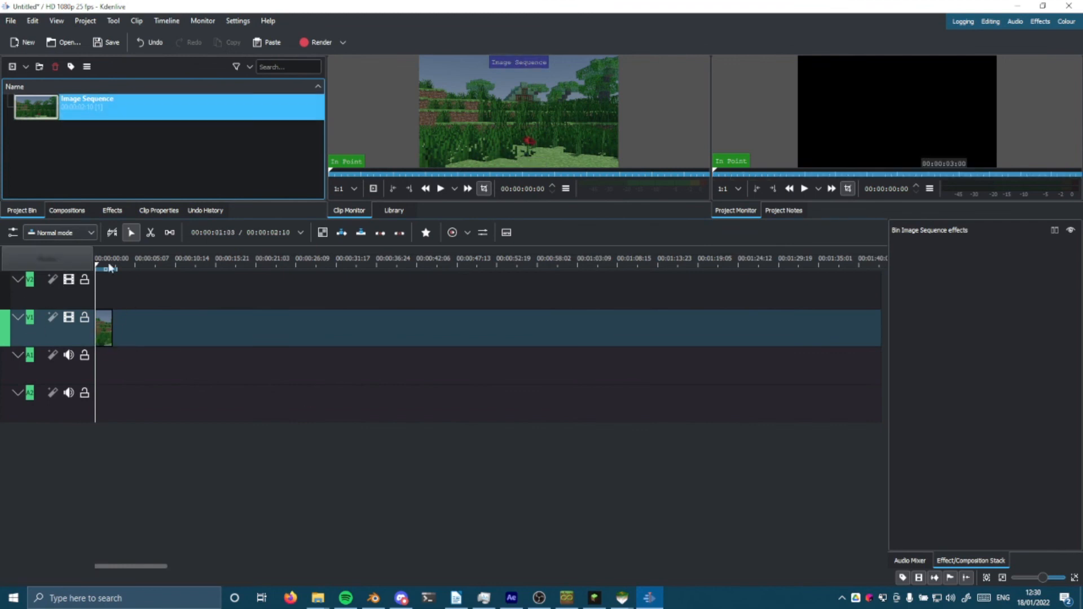
- Play the image sequence in the clip monitor and enlarge the monitor area above the timeline
{"action": "key", "text": "space"}
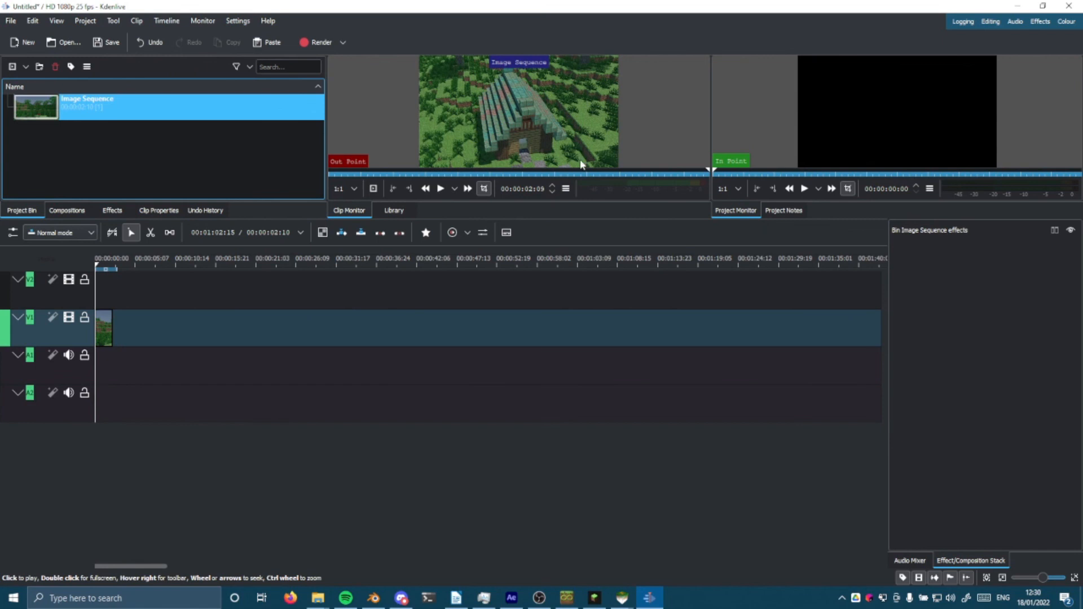
{"action": "left_click_drag", "start_coordinate": [538, 219], "coordinate": [515, 358]}
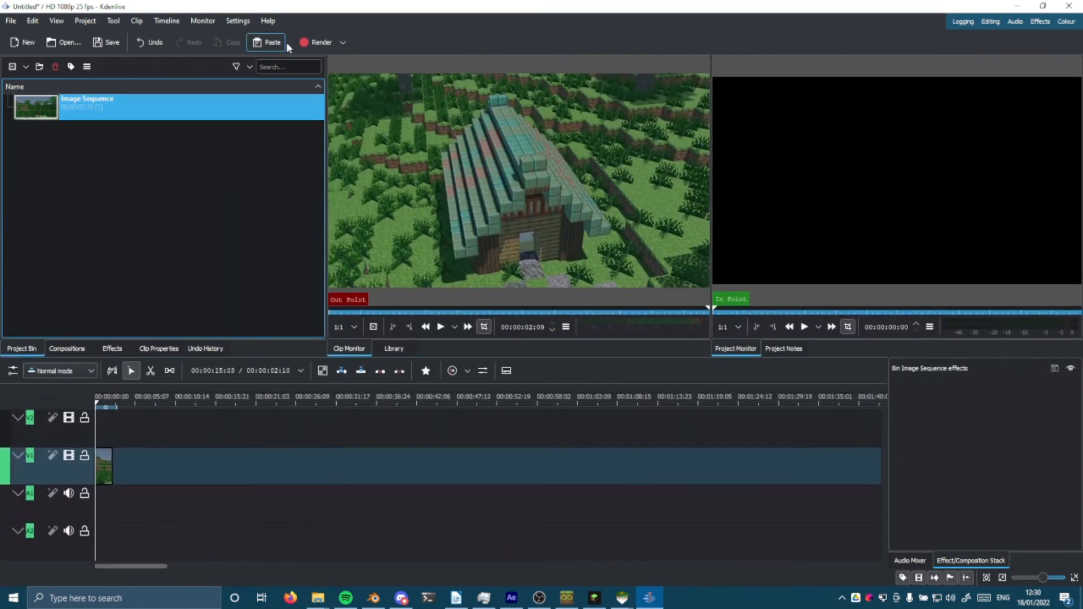
- Set the project render to MP4-H264/AAC, with render3.mp4 in MC Blender Tutorial's render3 folder as the output file
{"action": "left_click", "coordinate": [318, 41]}
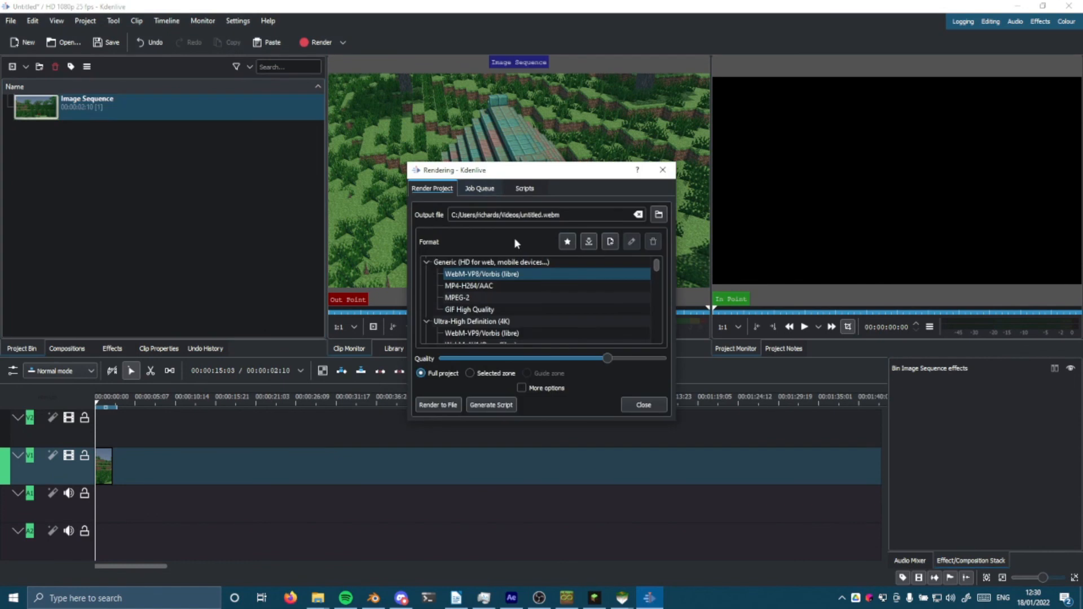
{"action": "left_click", "coordinate": [513, 286]}
{"action": "left_click", "coordinate": [659, 215]}
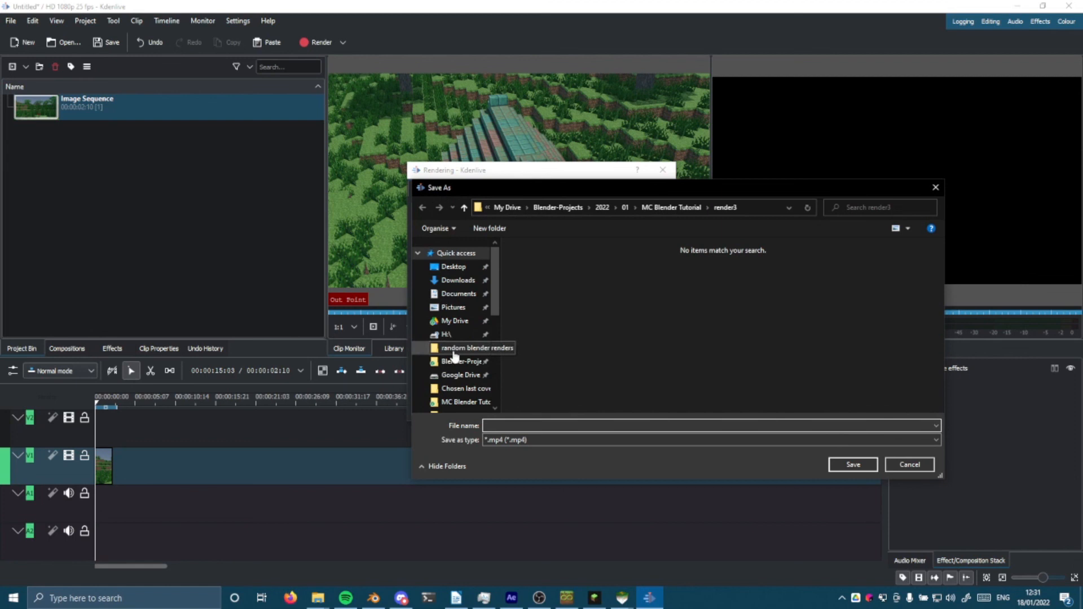
{"action": "scroll", "coordinate": [458, 375], "scroll_direction": "down", "scroll_amount": 1}
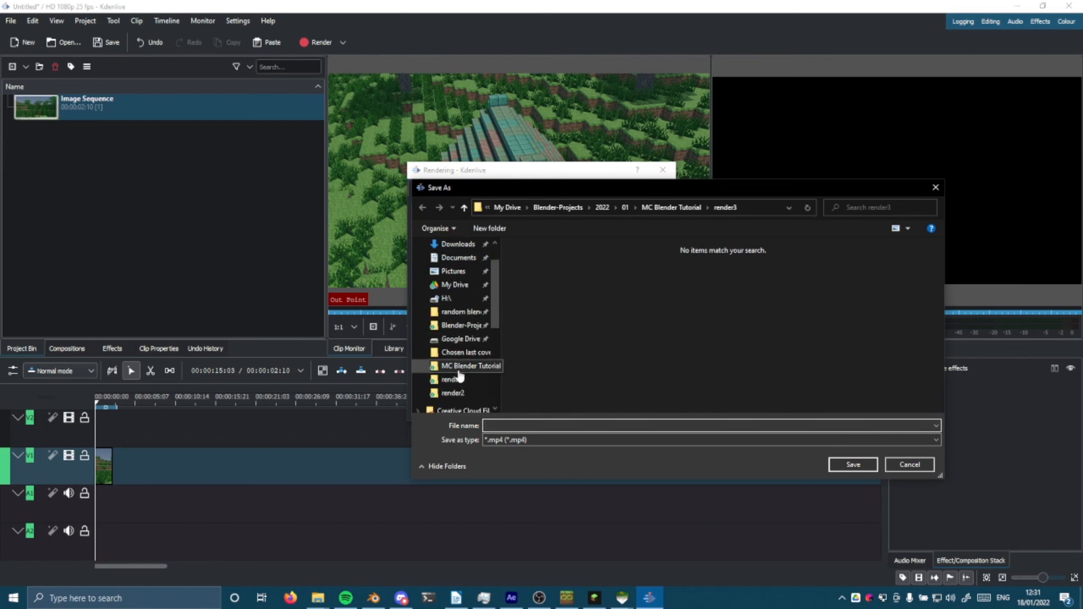
{"action": "left_click", "coordinate": [462, 367]}
{"action": "double_click", "coordinate": [659, 279]}
{"action": "left_click", "coordinate": [539, 424]}
{"action": "type", "text": "render3"}
{"action": "key", "text": "Return"}
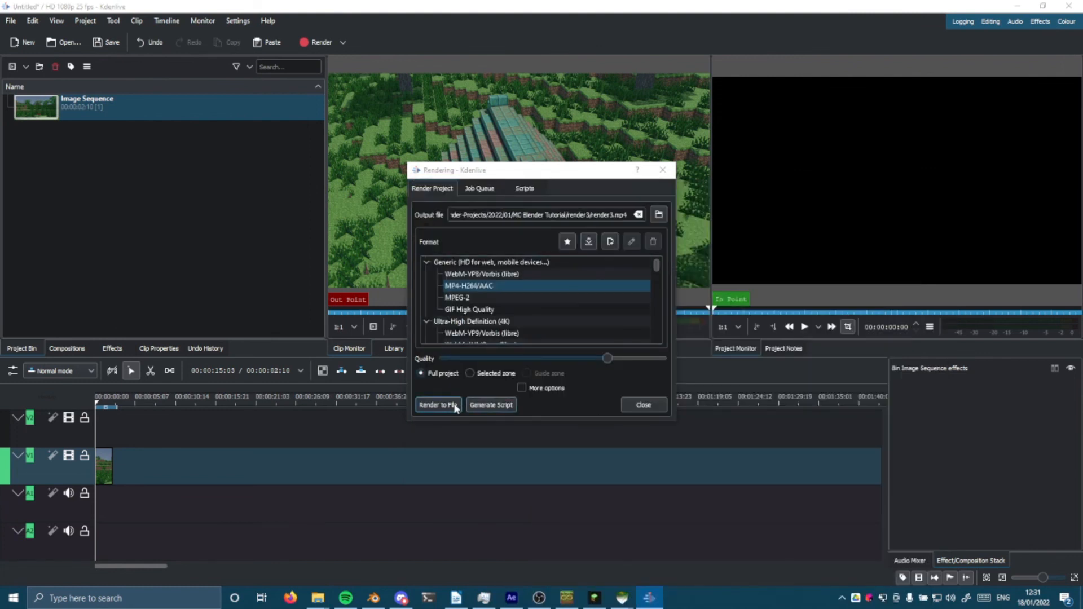
- Render the full project to file and switch to the render3 folder in File Explorer
{"action": "left_click", "coordinate": [438, 405]}
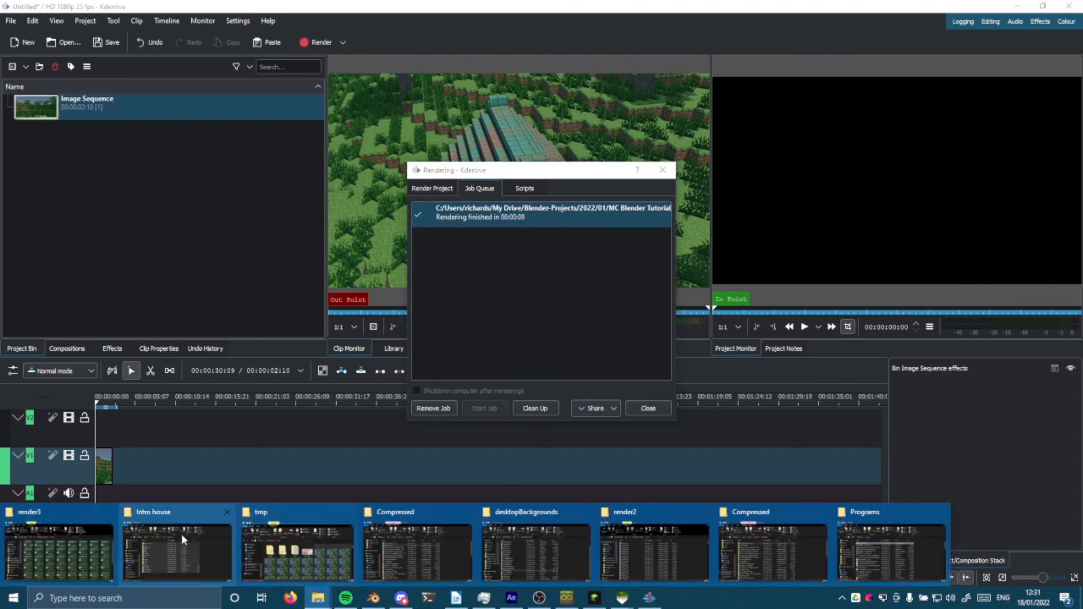
{"action": "left_click", "coordinate": [72, 539]}
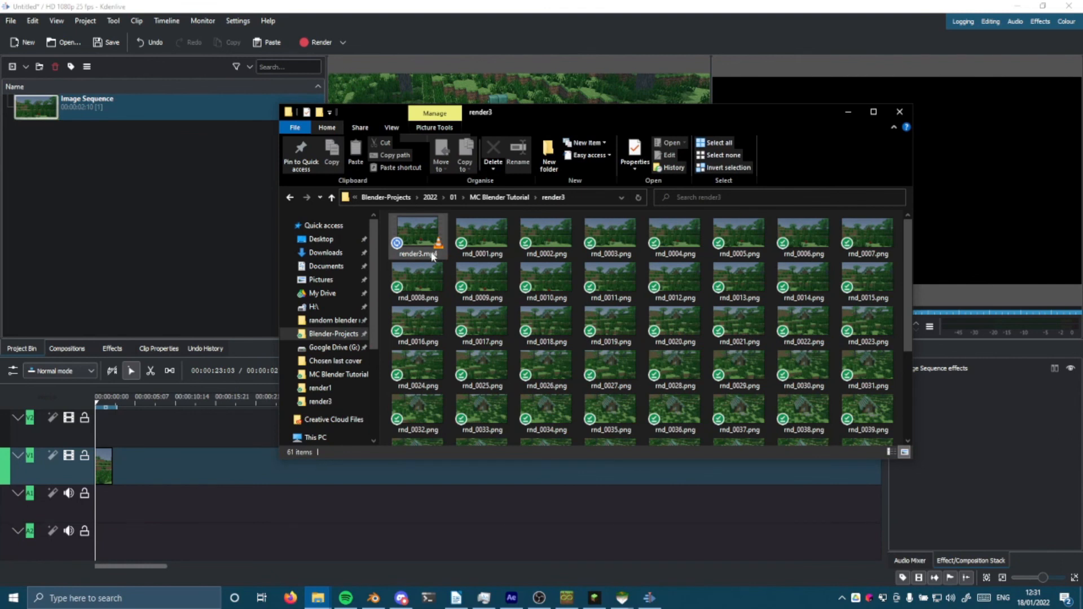